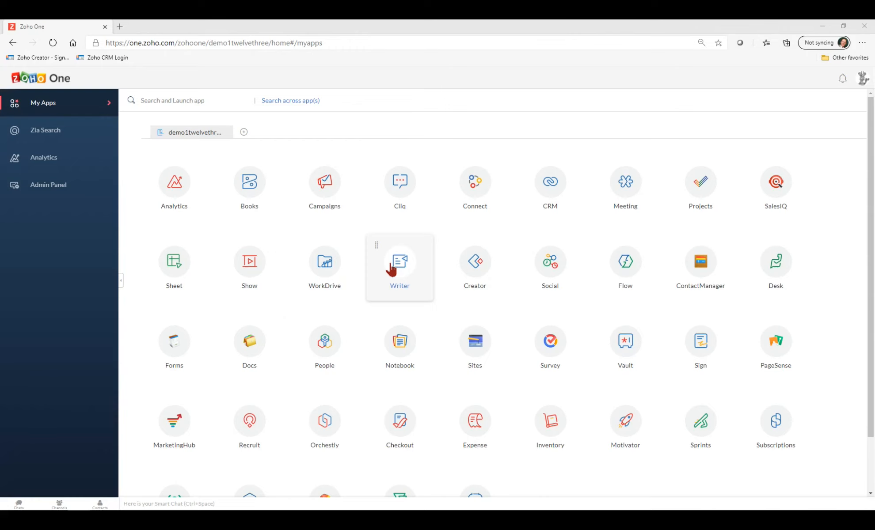
- Launch Zoho CRM from Zoho One and open the Mail Merge templates in its customization setup
click(546, 193)
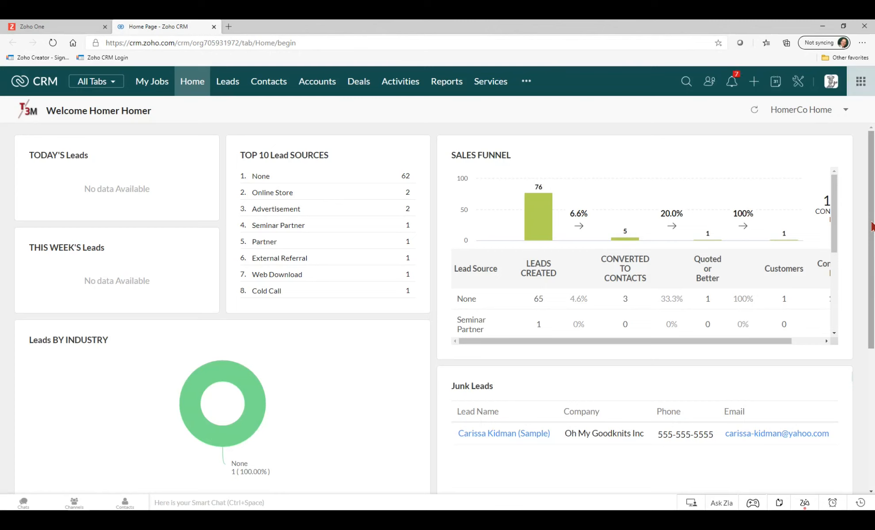
click(798, 84)
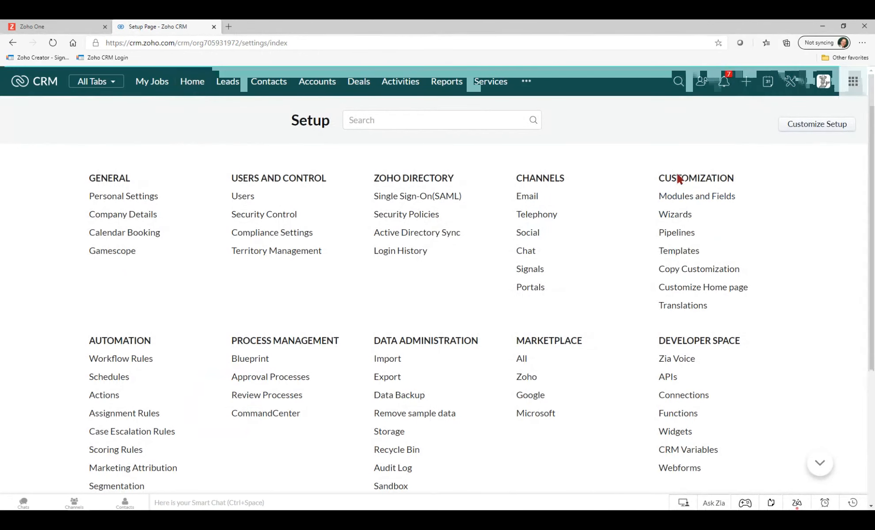
click(680, 251)
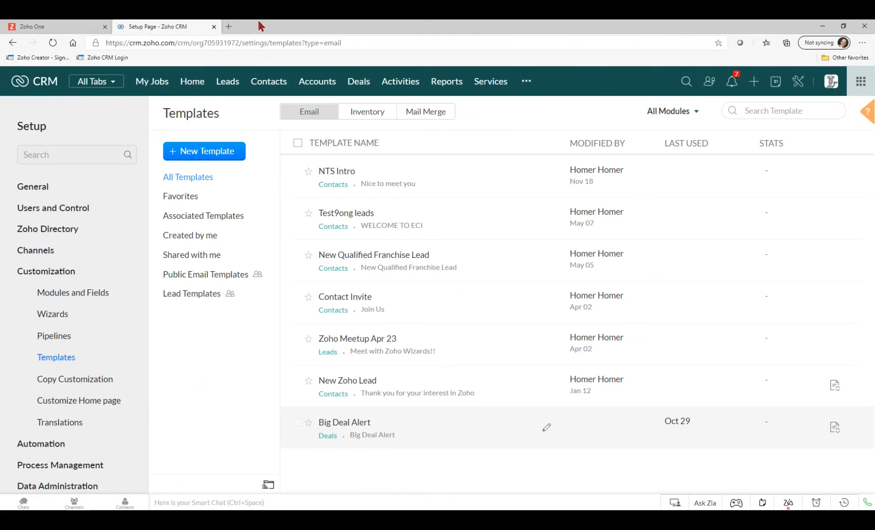
click(426, 115)
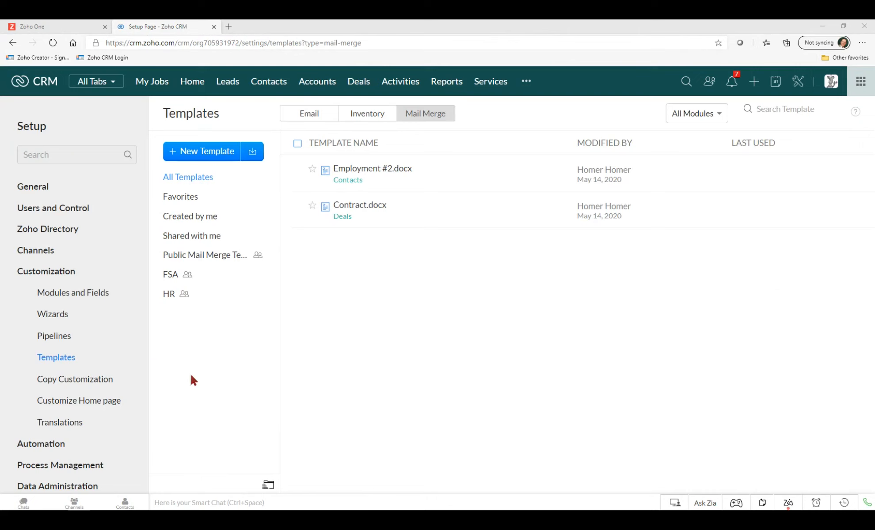
- Start a new mail merge template for the Contacts module and name it "Contact Contract"
click(210, 153)
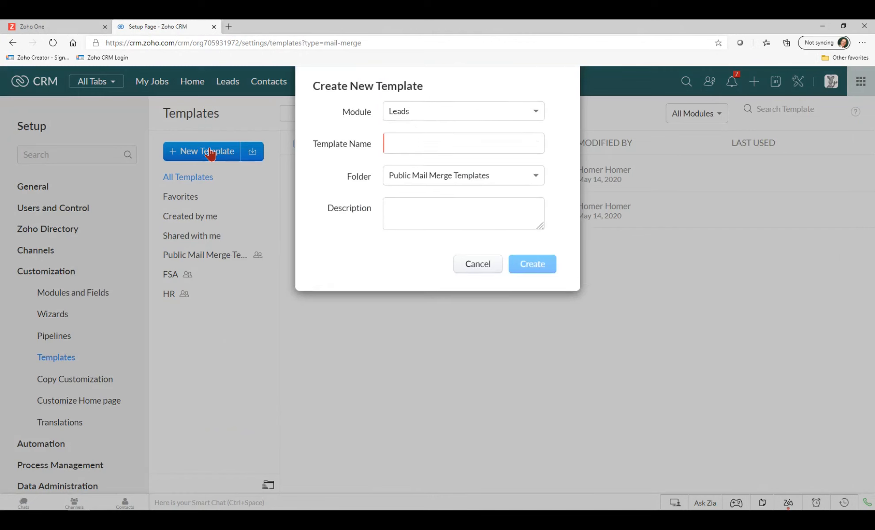
click(434, 111)
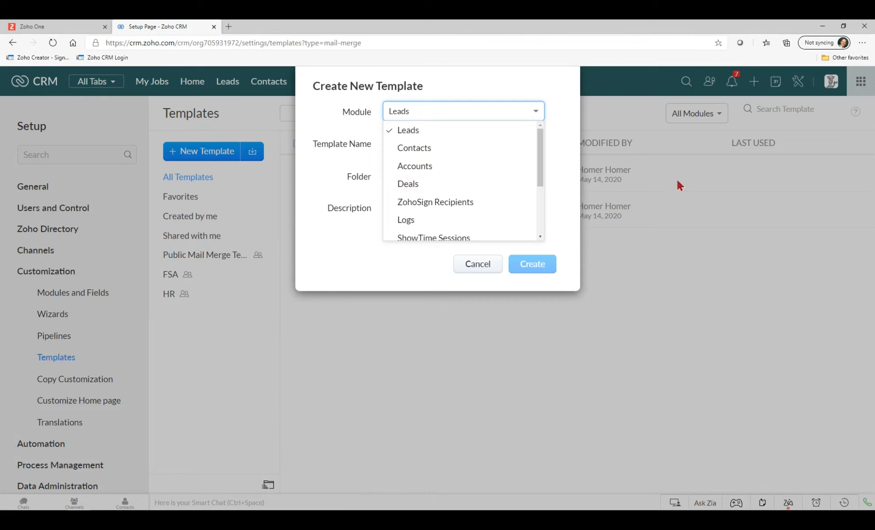
scroll(469, 199, down, 2)
scroll(444, 215, down, 1)
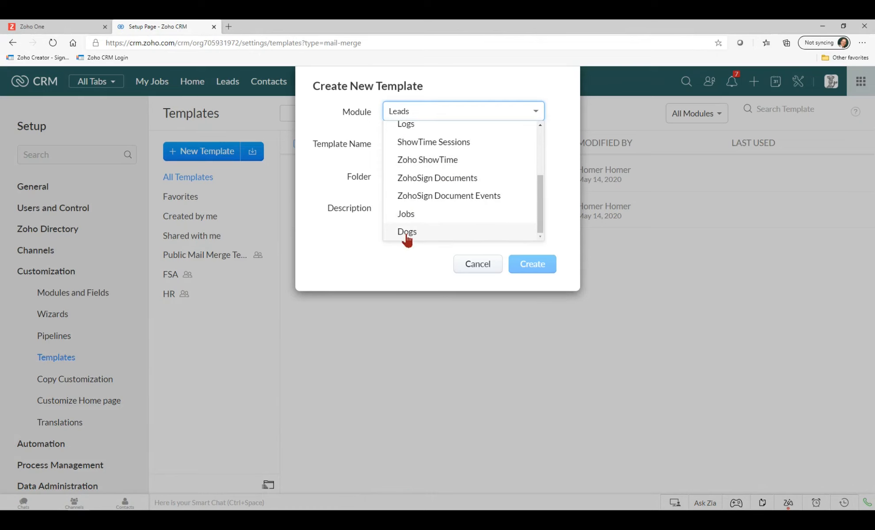
scroll(427, 239, up, 2)
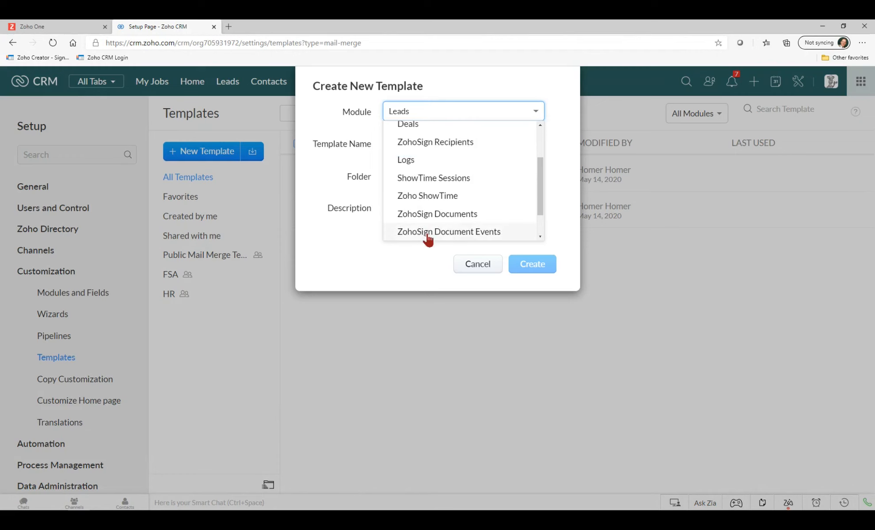
scroll(427, 241, up, 1)
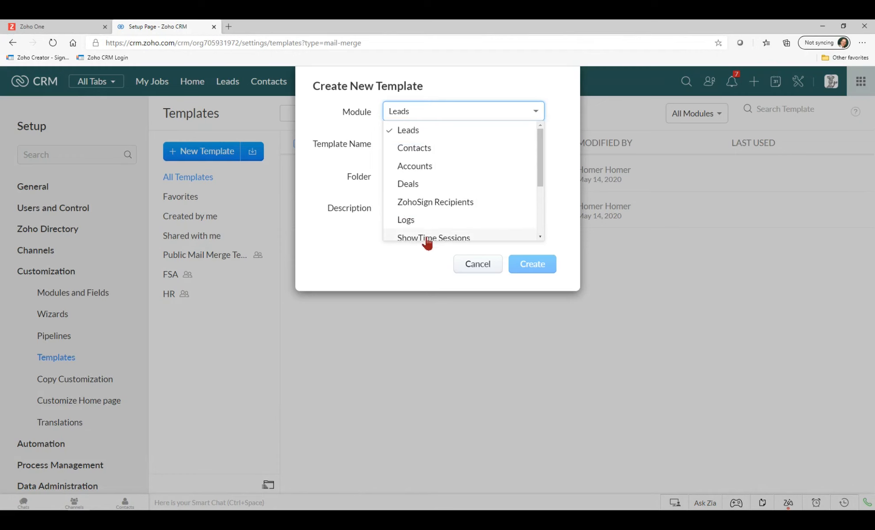
click(425, 150)
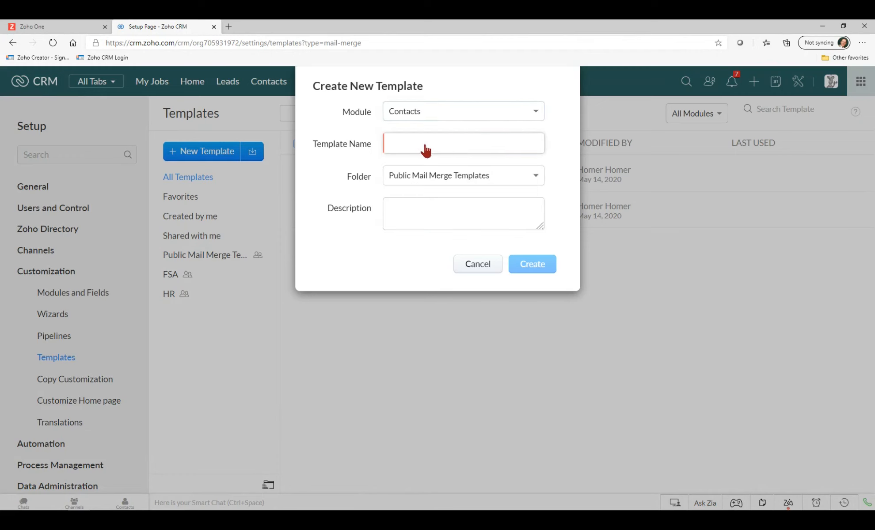
click(414, 141)
text(Contact)
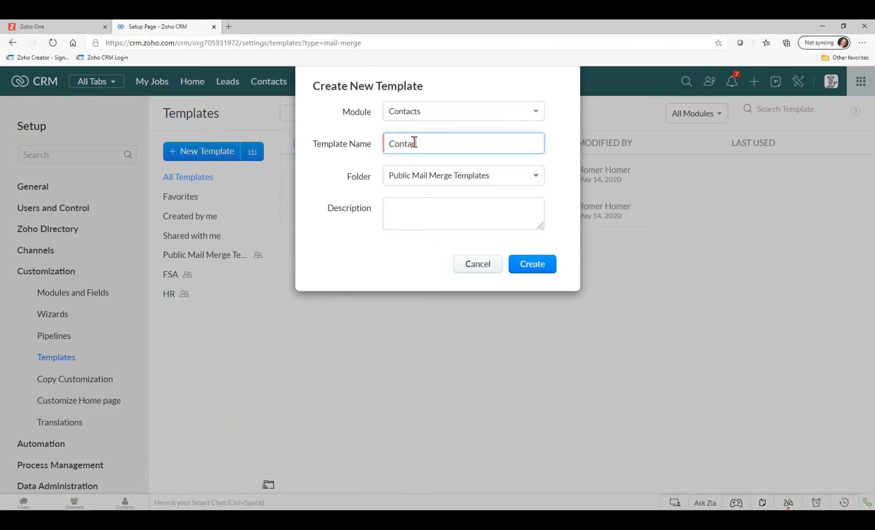
text( Contract)
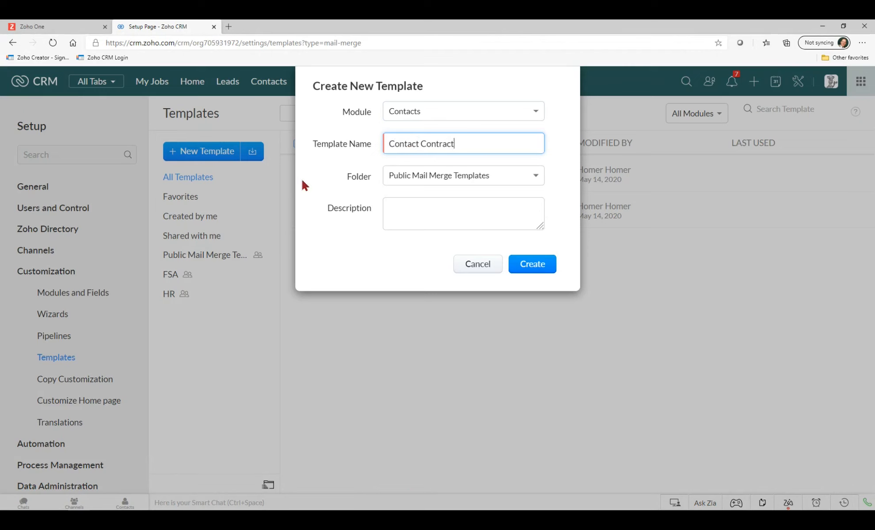
- Add a new folder named "Legal" shared with all users for the template, and create the template
click(434, 181)
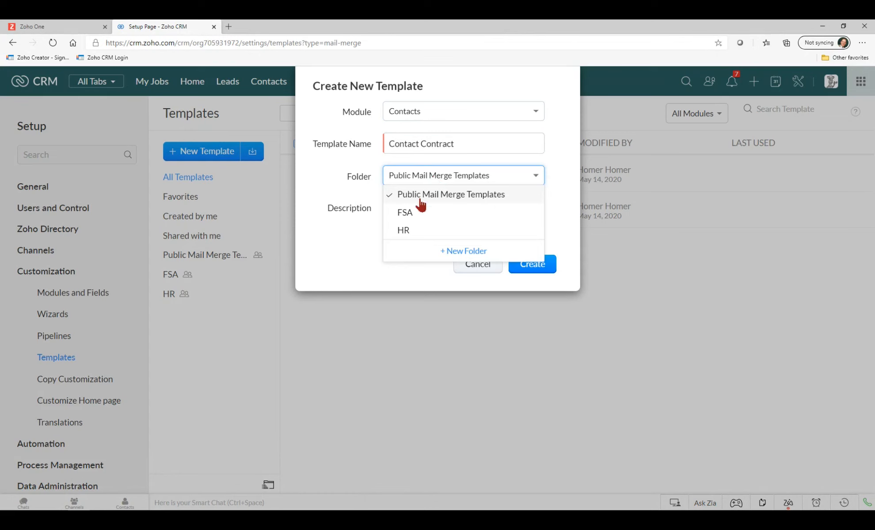
click(482, 258)
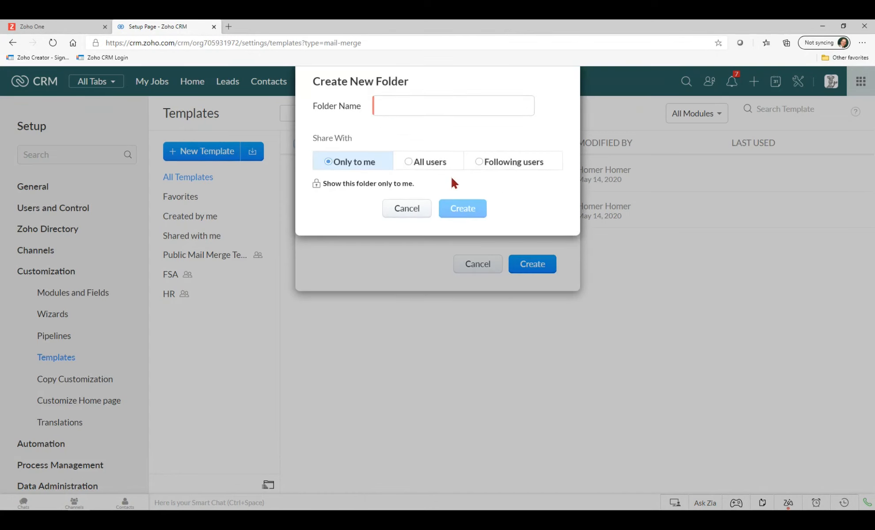
click(408, 108)
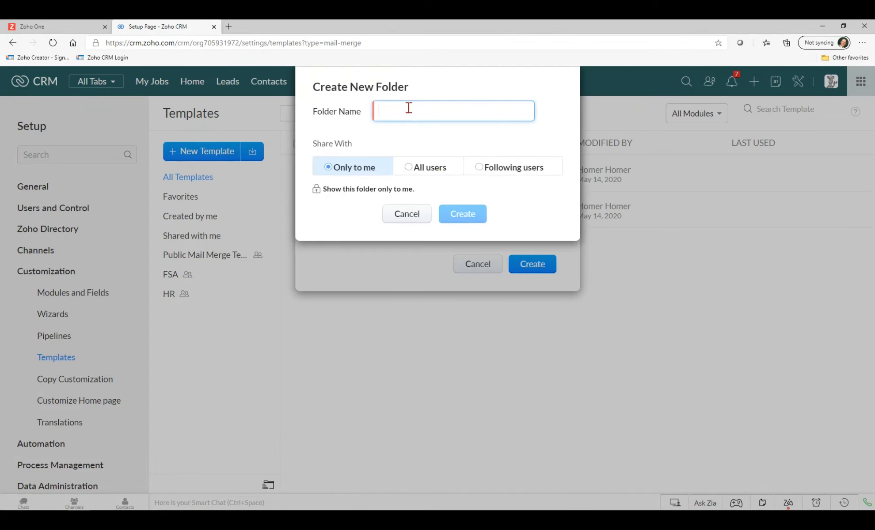
text(Legal)
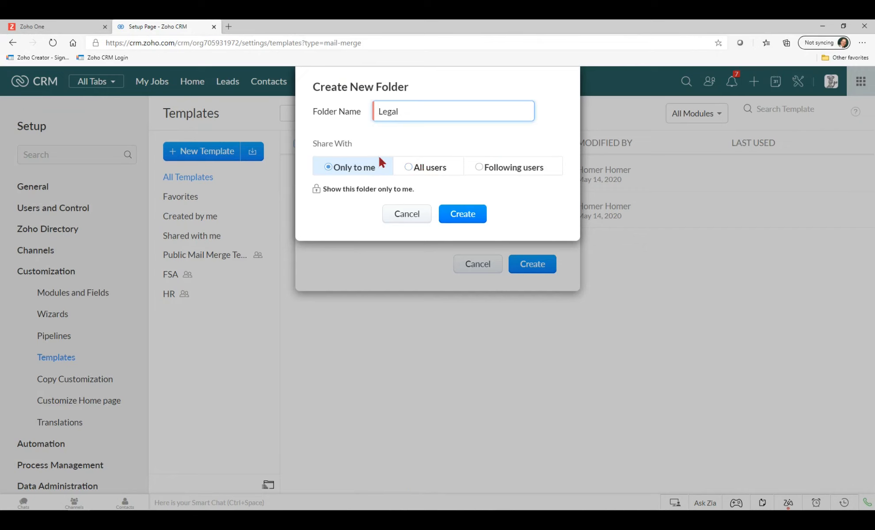
click(424, 168)
click(459, 220)
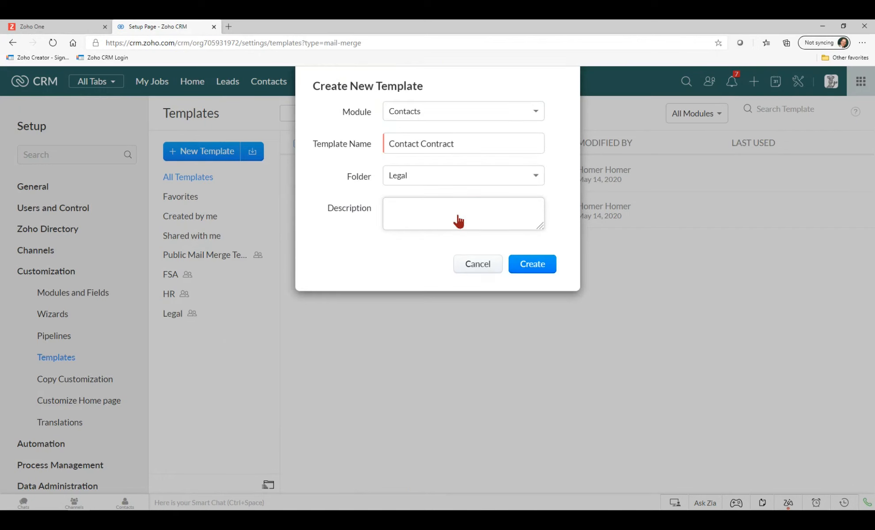
click(541, 270)
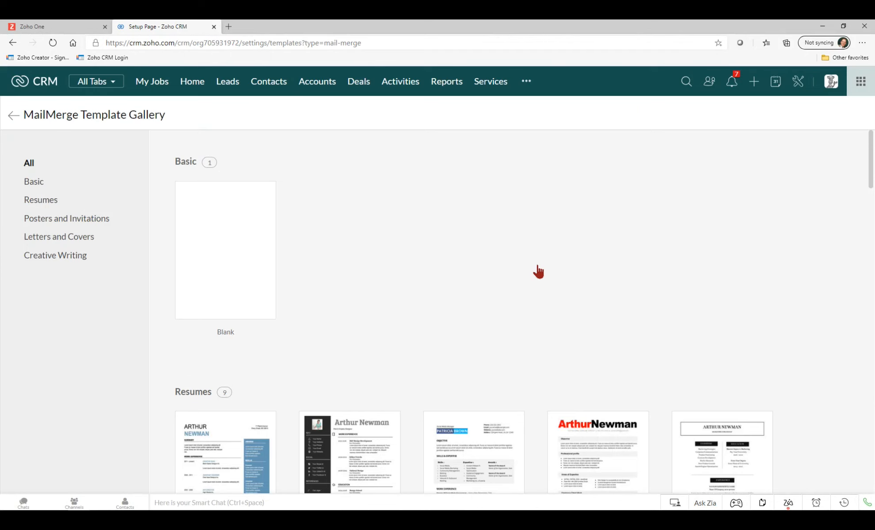
- Look through the resume, poster, letter and creative writing designs in the MailMerge template gallery
scroll(455, 437, down, 9)
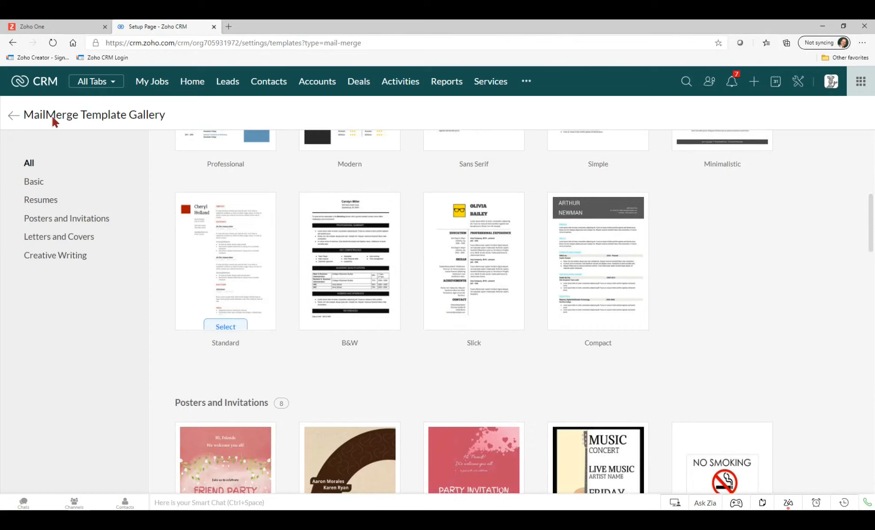
scroll(356, 364, down, 10)
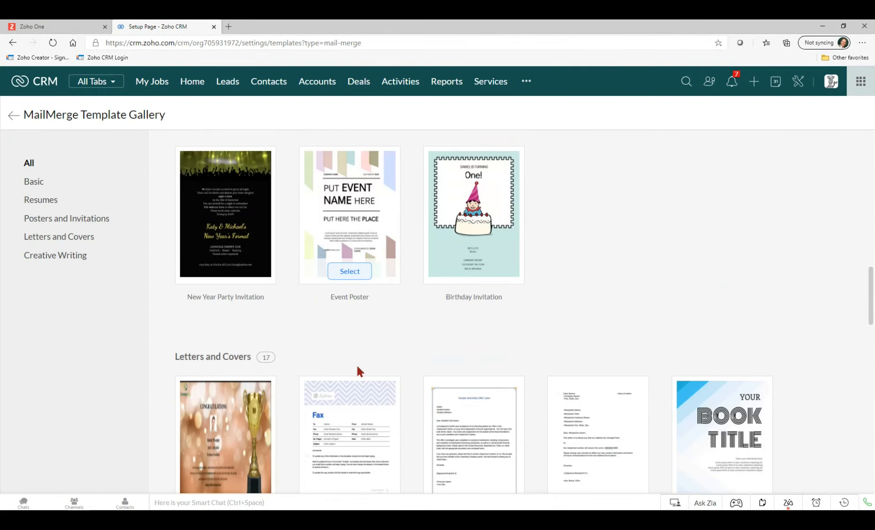
scroll(357, 367, down, 20)
scroll(369, 376, up, 10)
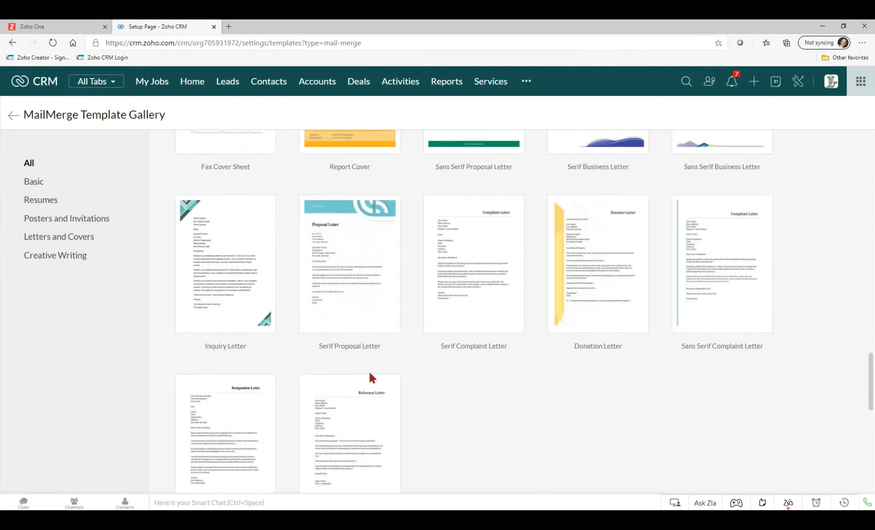
scroll(369, 376, down, 12)
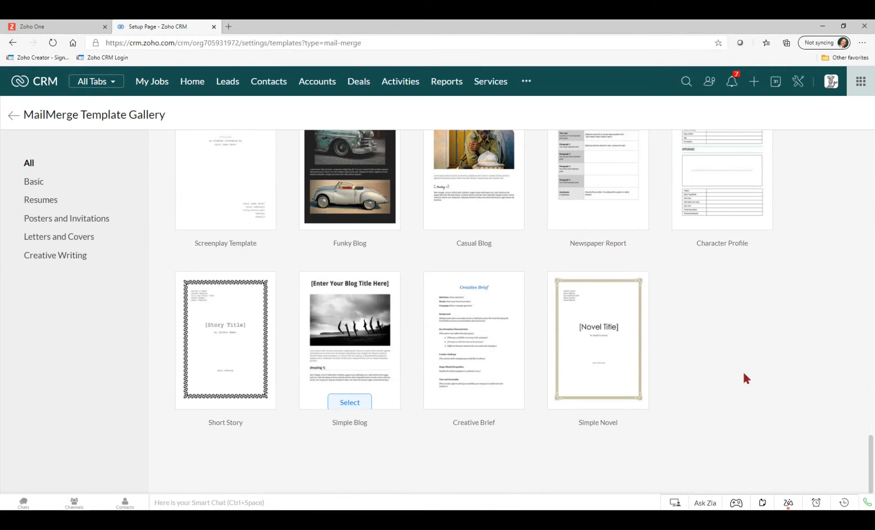
scroll(665, 349, up, 9)
scroll(666, 351, up, 1)
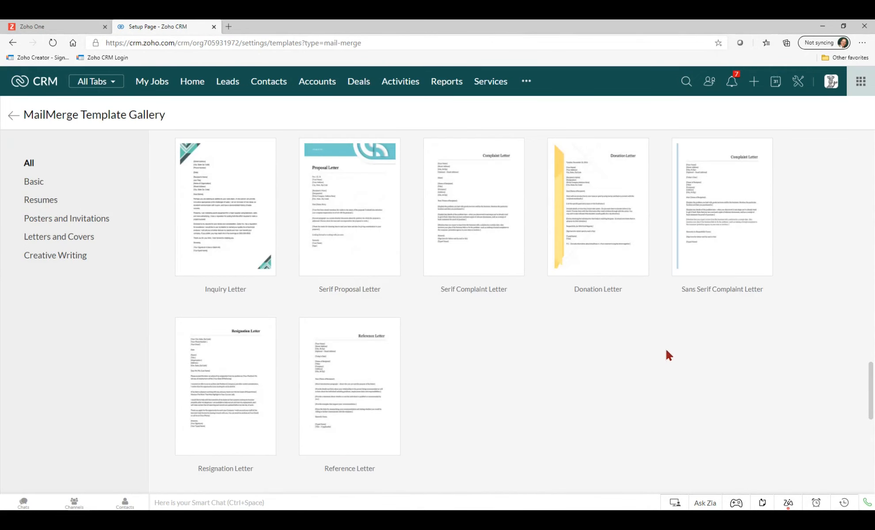
mouse_move(316, 404)
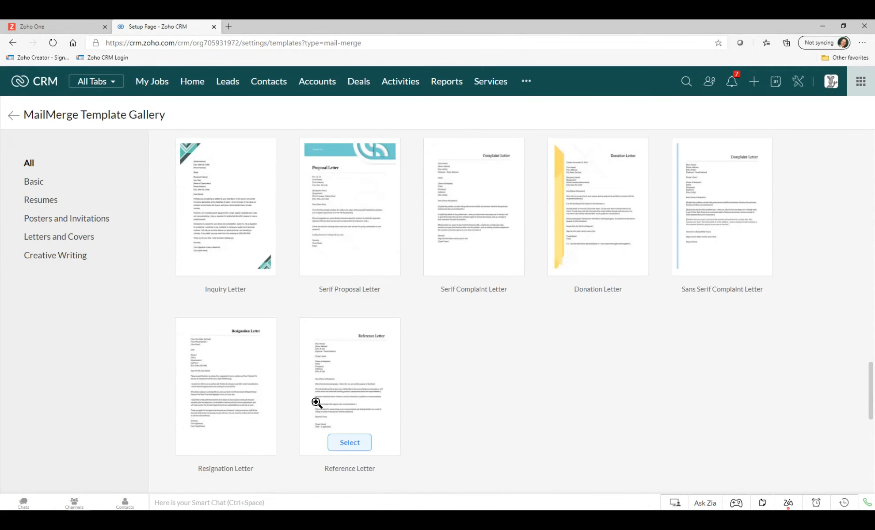
scroll(316, 407, up, 5)
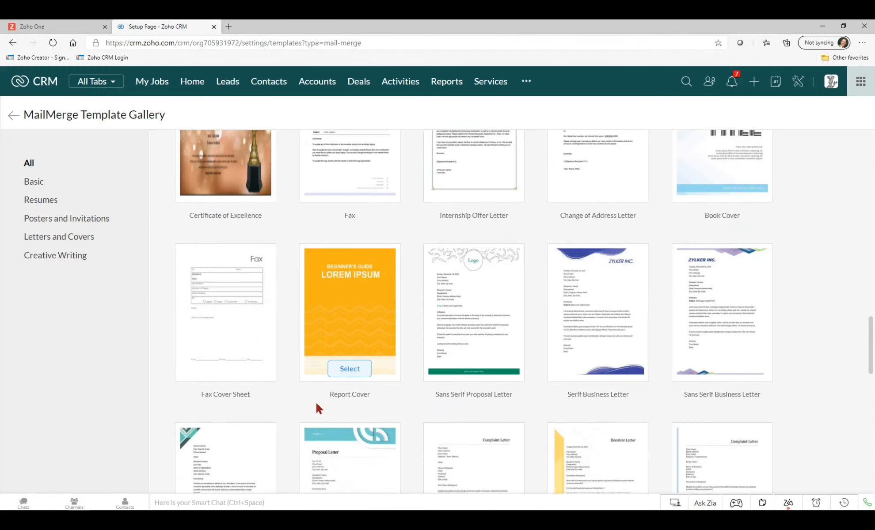
scroll(316, 408, up, 4)
- Choose the Blank design from the Basic section as the starting point for the template
scroll(315, 400, up, 15)
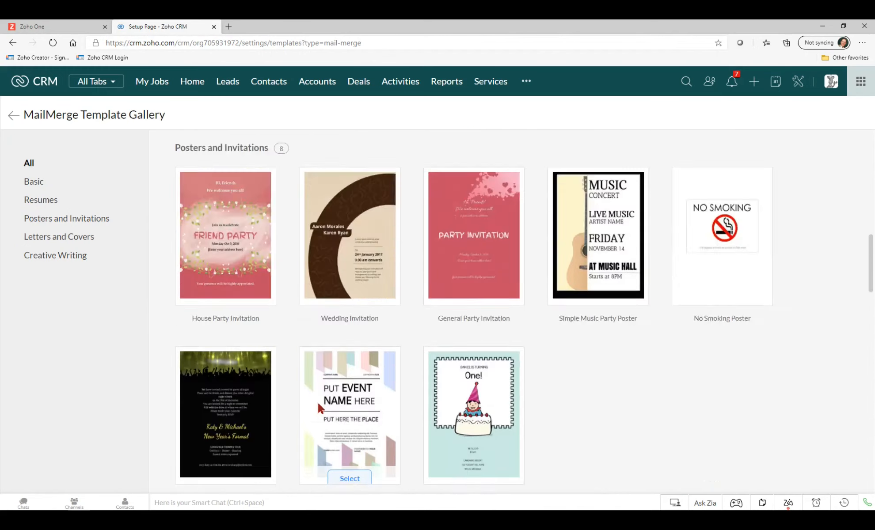
mouse_move(220, 264)
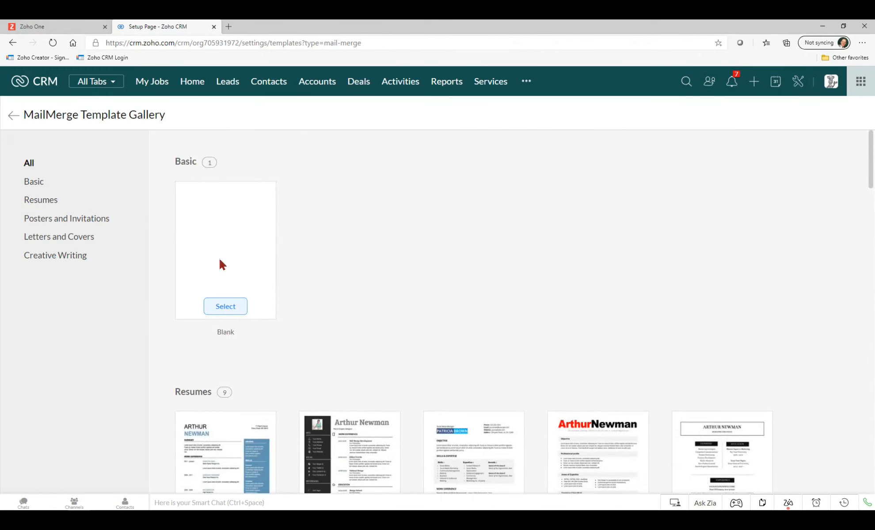
click(239, 311)
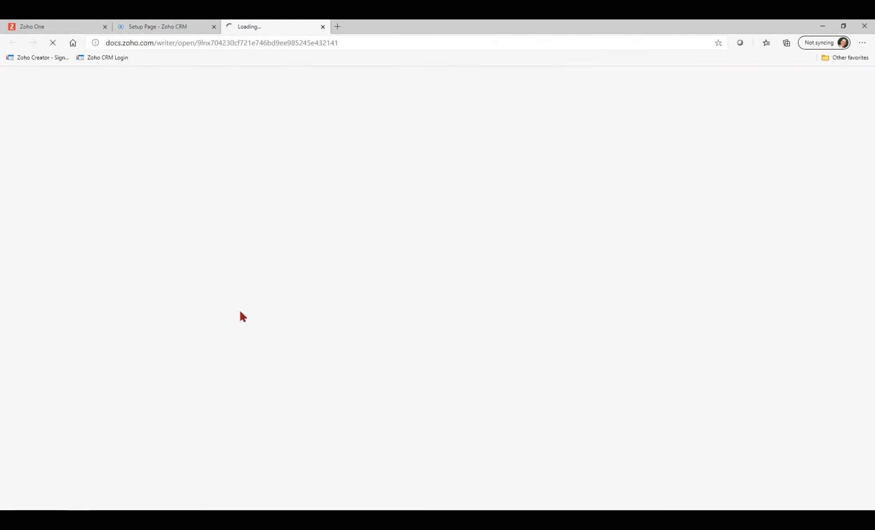
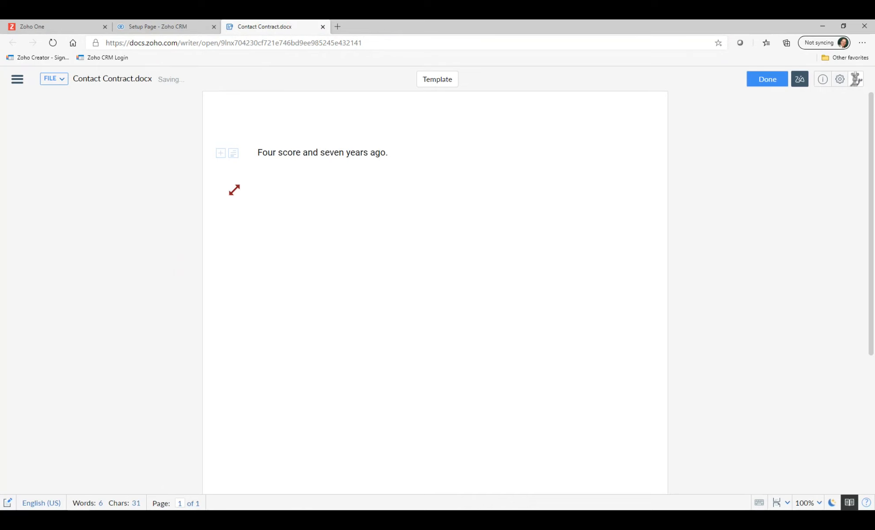
- Make the words "Four score" bold and colour them with the dark red standard colour
drag(257, 151, 301, 154)
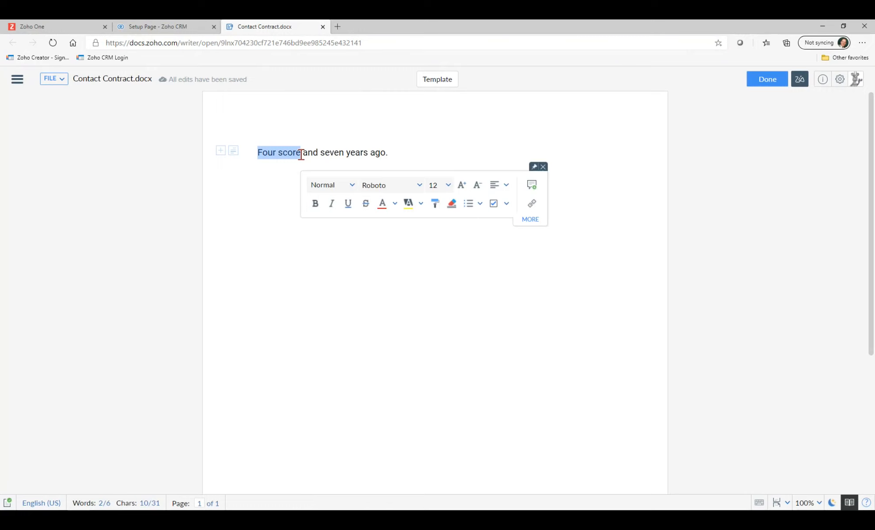
click(318, 207)
click(383, 206)
click(395, 206)
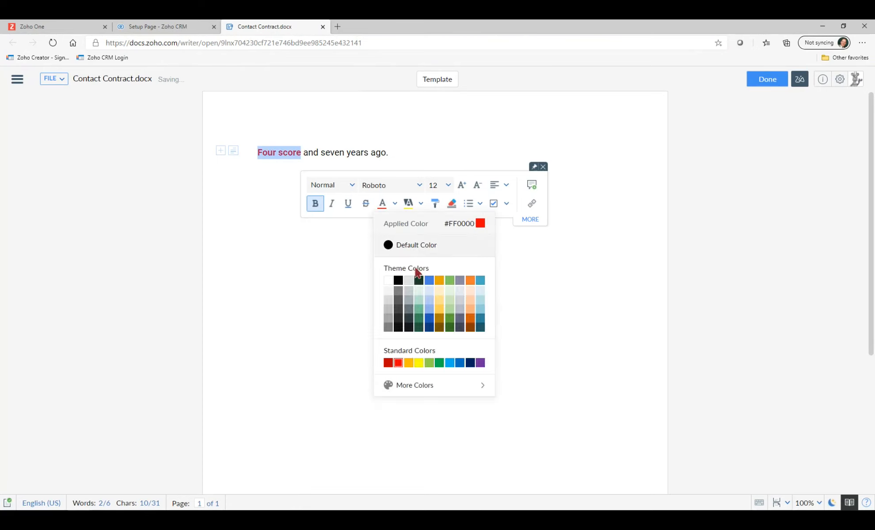
click(387, 363)
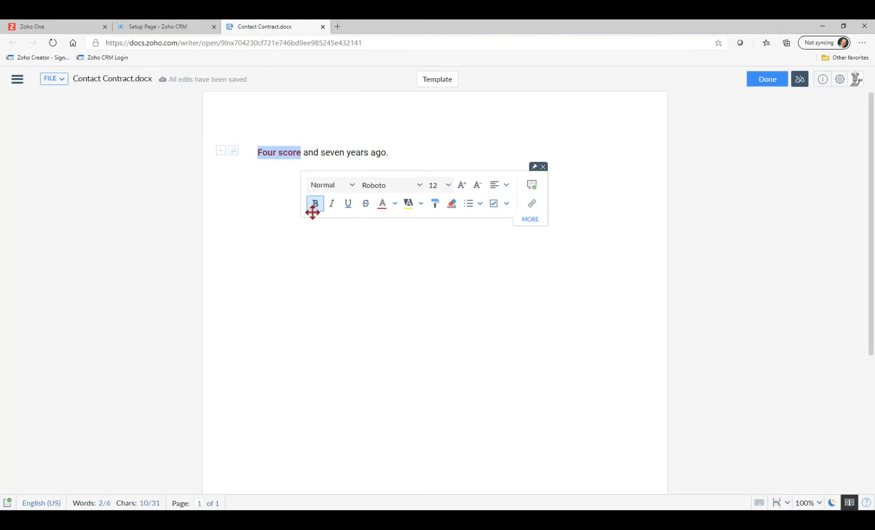
drag(270, 272, 273, 275)
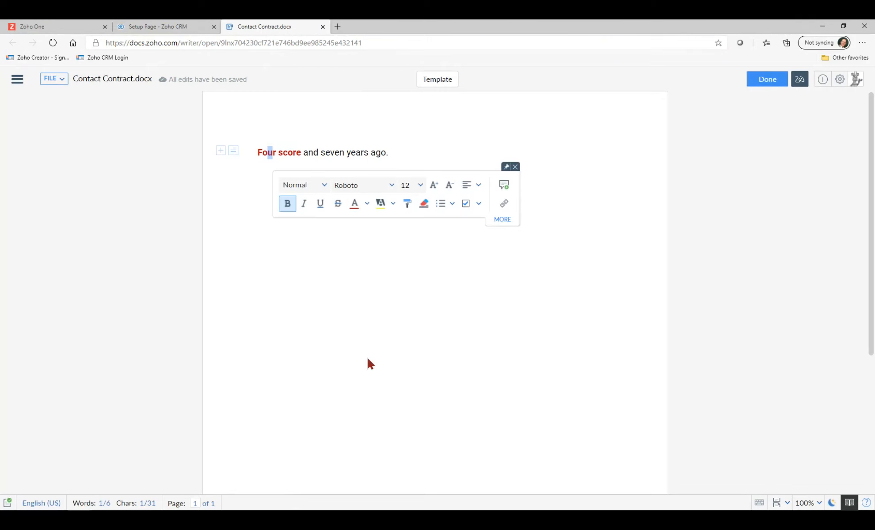
- Show the full set of editing tools and start a new paragraph after "Four score and seven years ago."
click(18, 82)
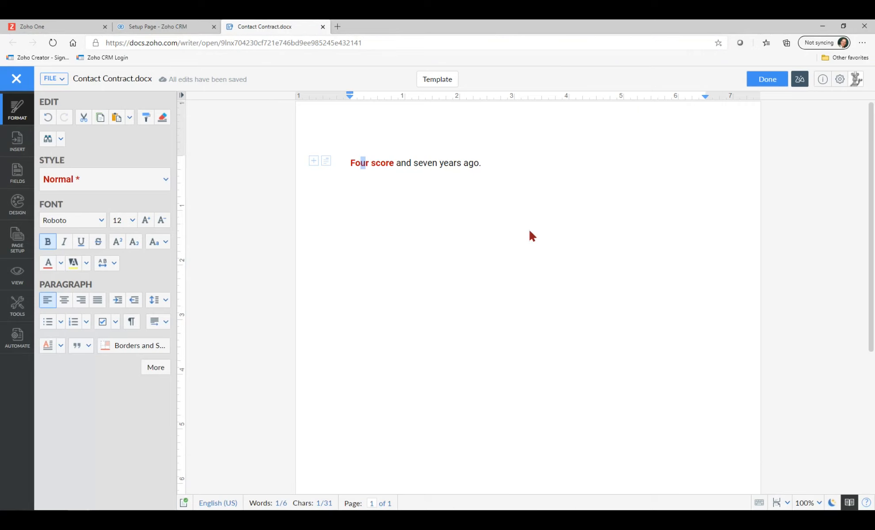
click(485, 166)
key(Return)
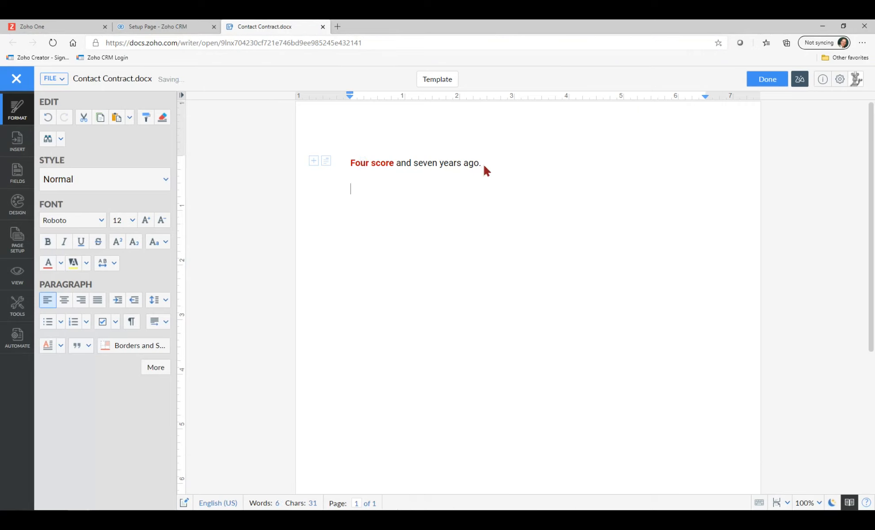
- Write "Whereby", "inasmuch" and "Henceforth" as three separate paragraphs below the "Four score" sentence
text(Whereby)
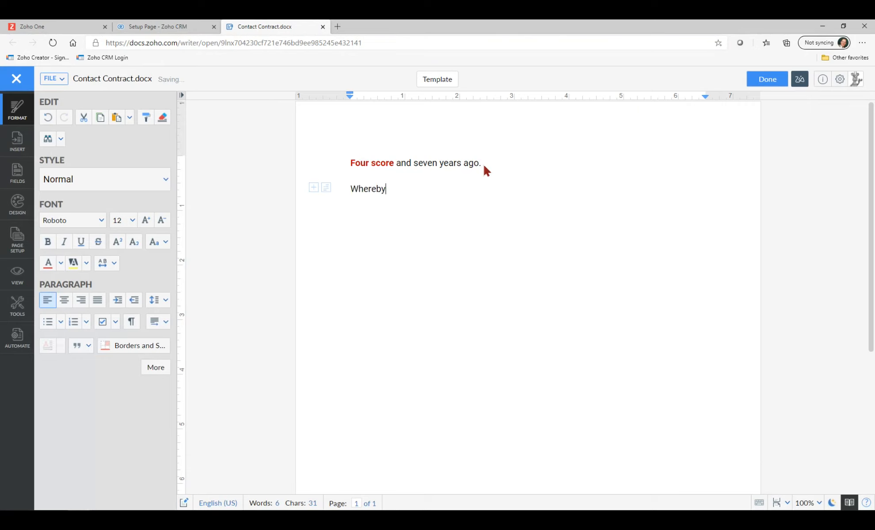
key(Return)
text(inasmu)
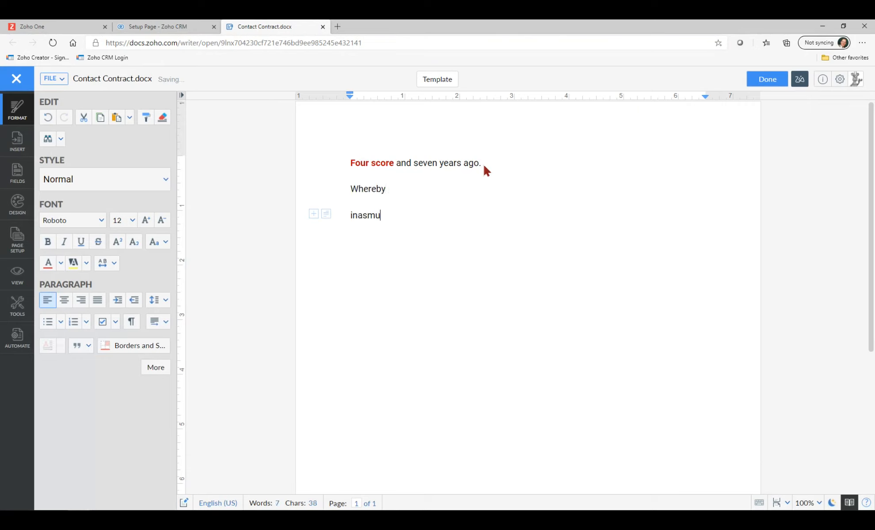
text(ch )
text(Hence)
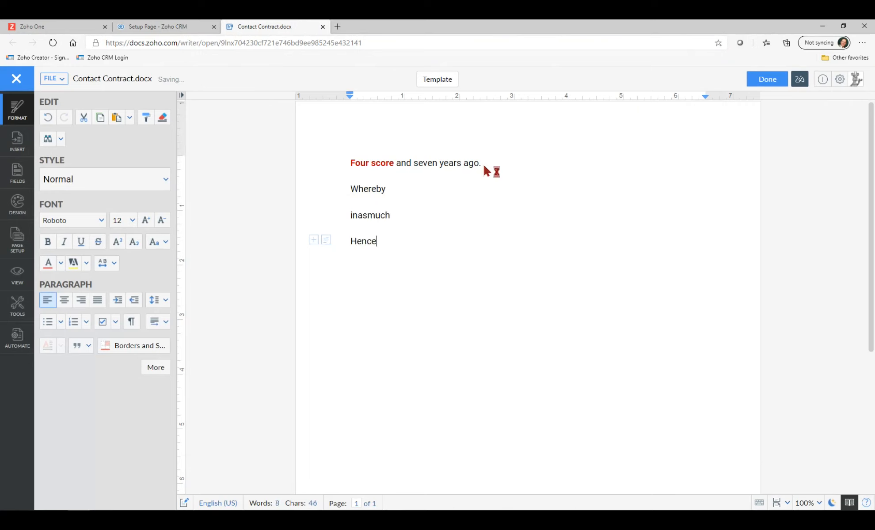
text(forth)
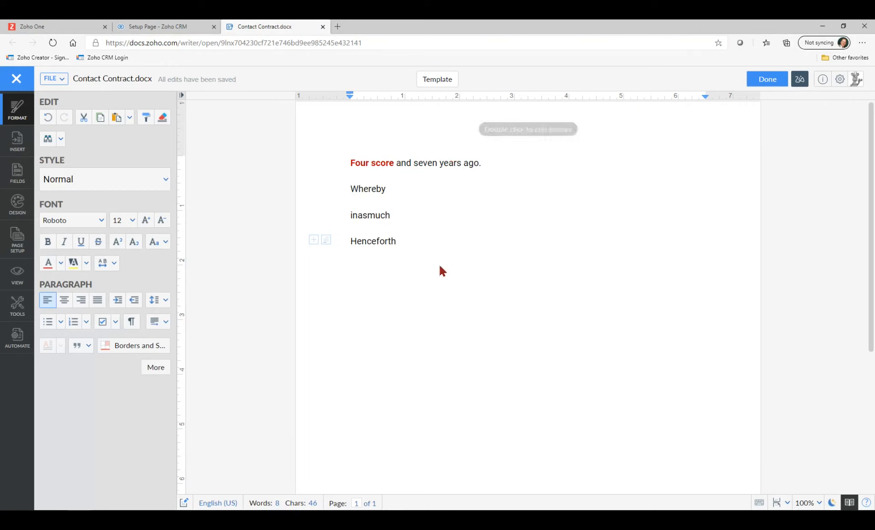
- Add a new paragraph reading "Party of the first part:" below "Henceforth"
scroll(407, 287, down, 1)
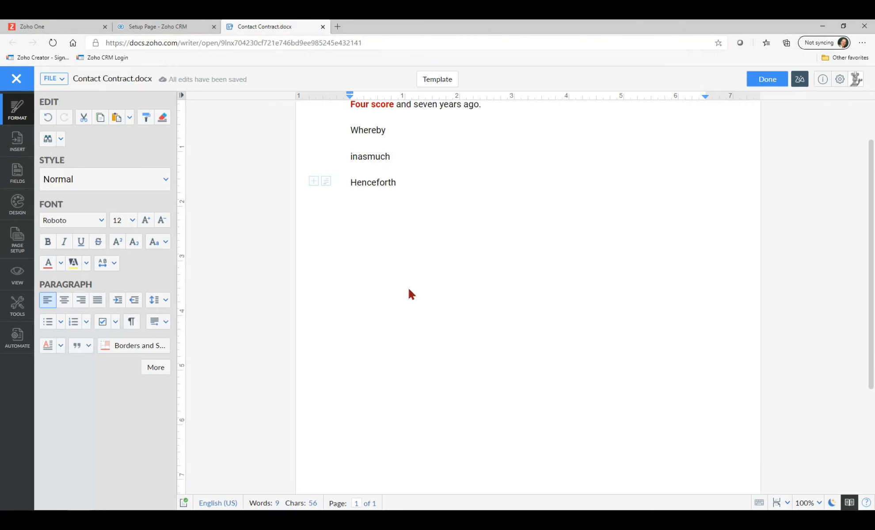
scroll(397, 293, up, 1)
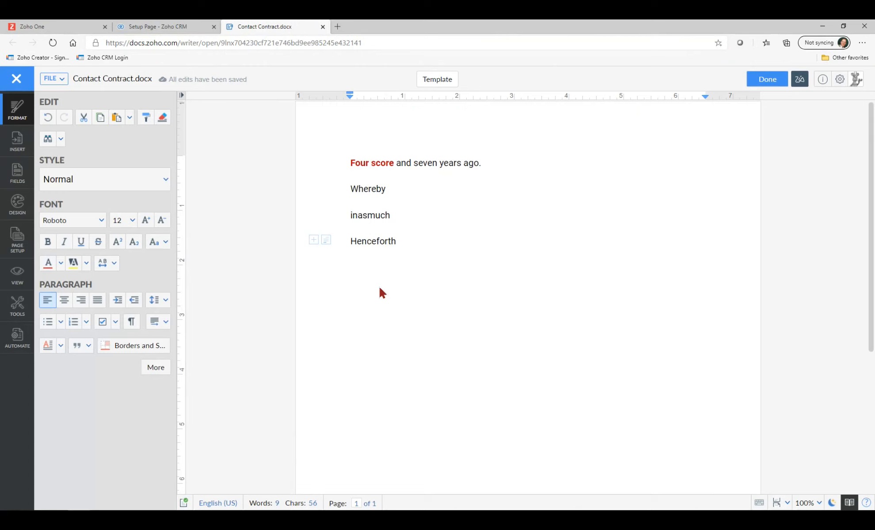
key(Return)
text(Part)
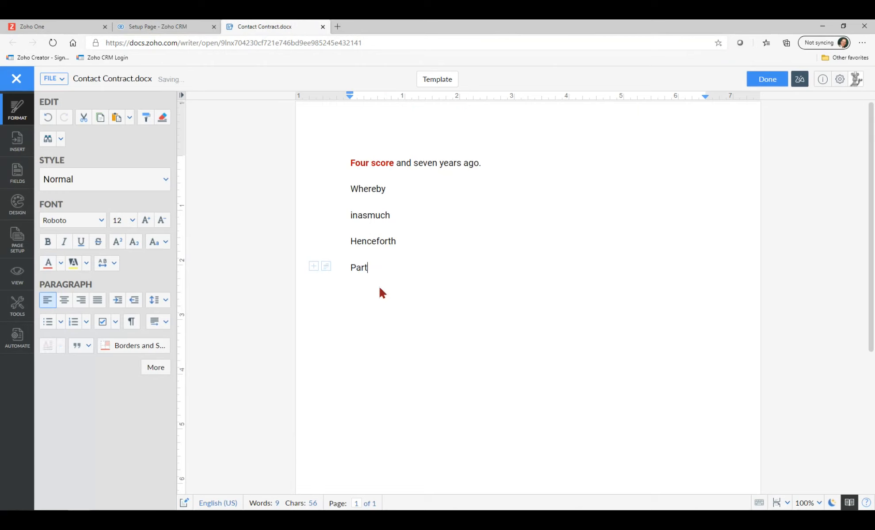
text(y of the first part:)
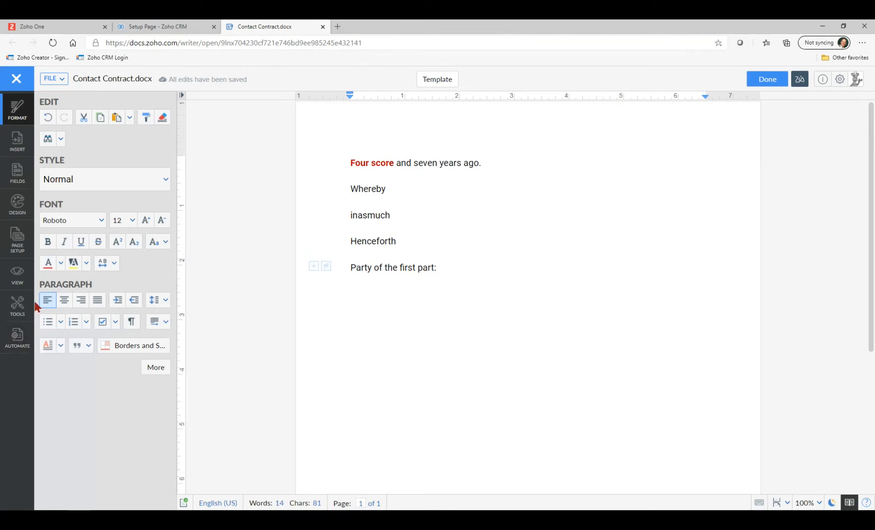
- Open the merge template fields and insert the Contacts Full Name field after "Party of the first part:"
click(18, 338)
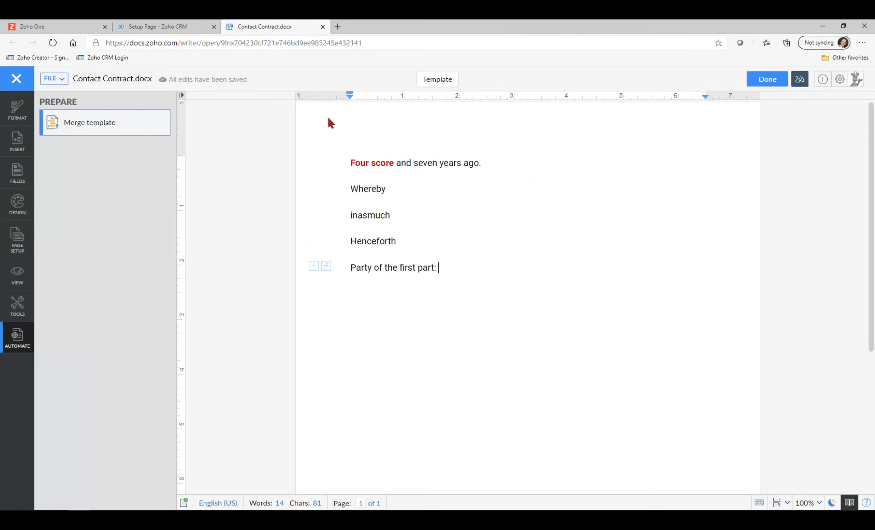
click(92, 128)
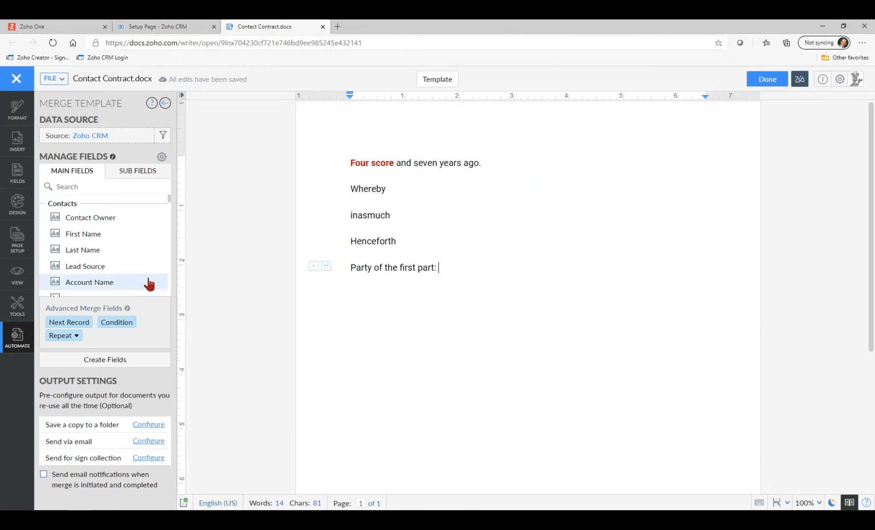
scroll(133, 258, down, 5)
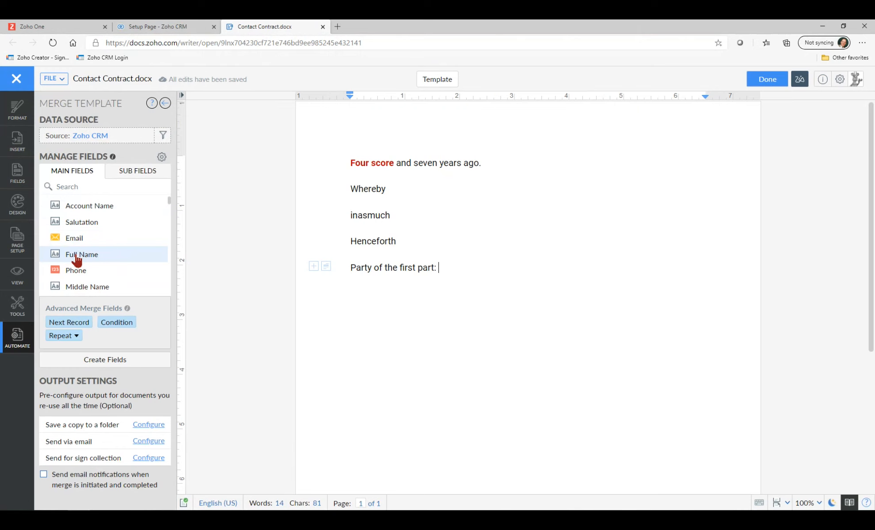
click(77, 260)
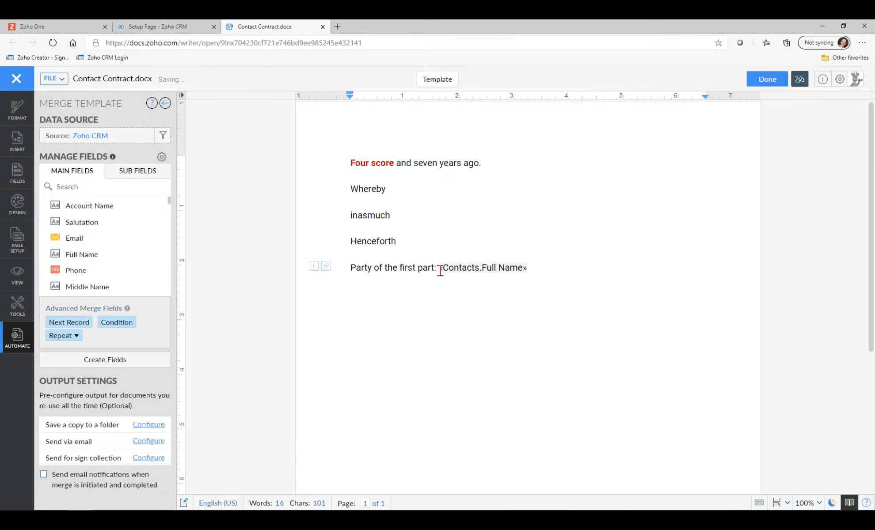
click(527, 267)
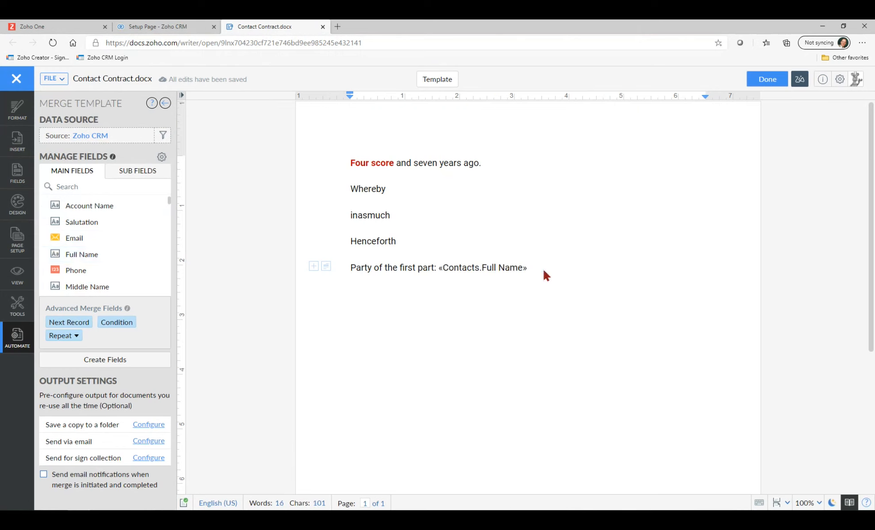
- Add a "Customer Company Name:" line below the first party line and insert the Contacts Account Name merge field after it
key(Return)
text(Cu)
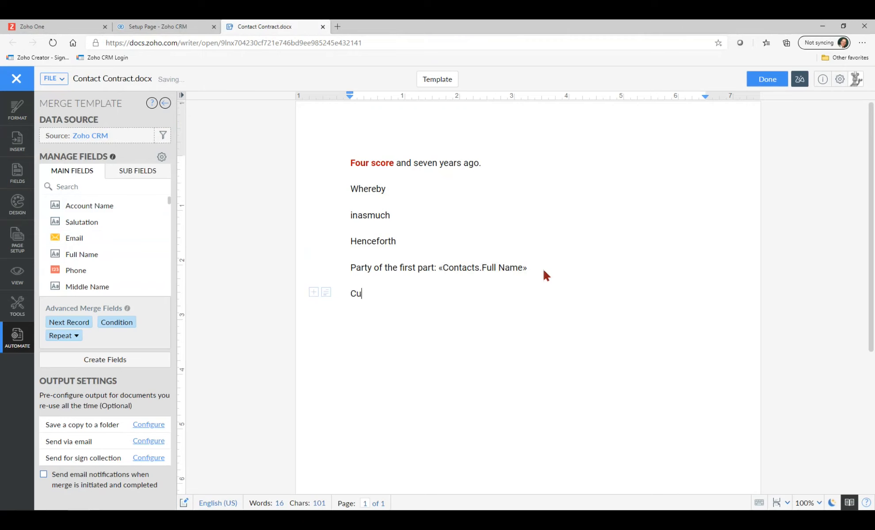
text(stomer Company Name:)
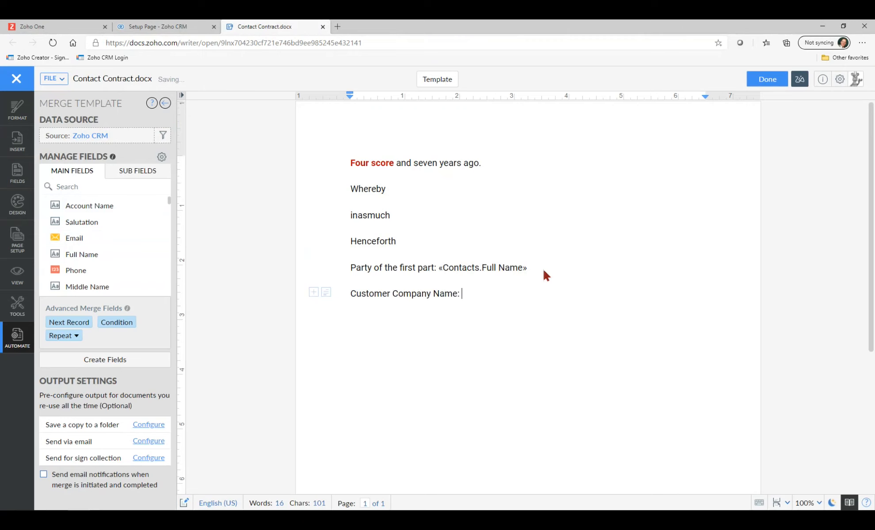
click(91, 205)
- Add an "Email:" line below the company name line and insert the Contacts Email merge field after it
key(Return)
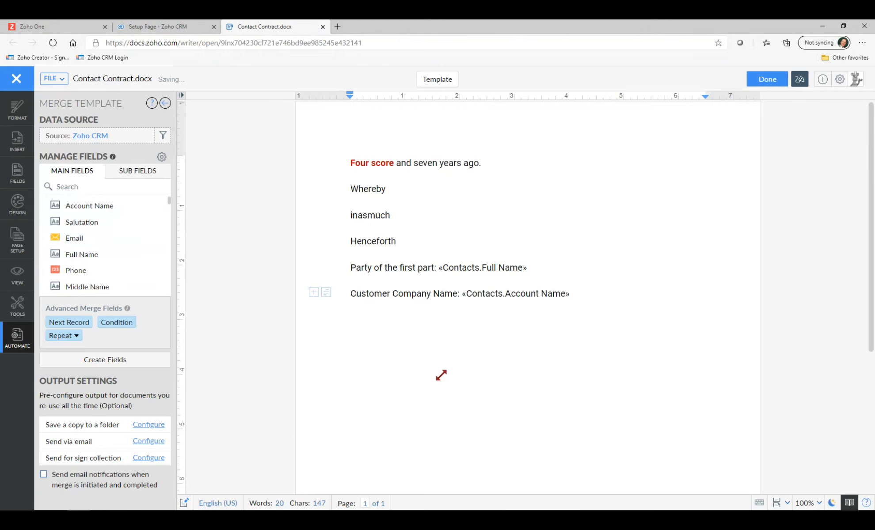
text(Email:)
click(80, 242)
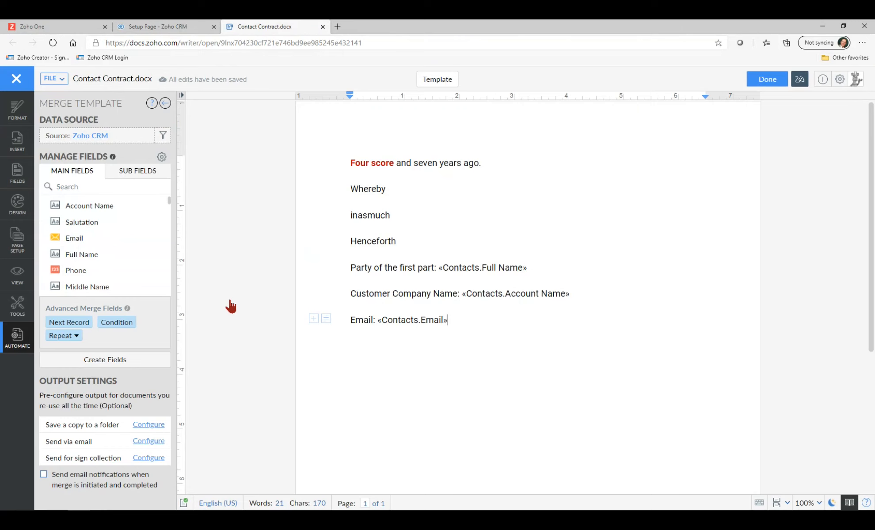
- Add a new paragraph reading "Company Address:" below the Email line
text(Compan)
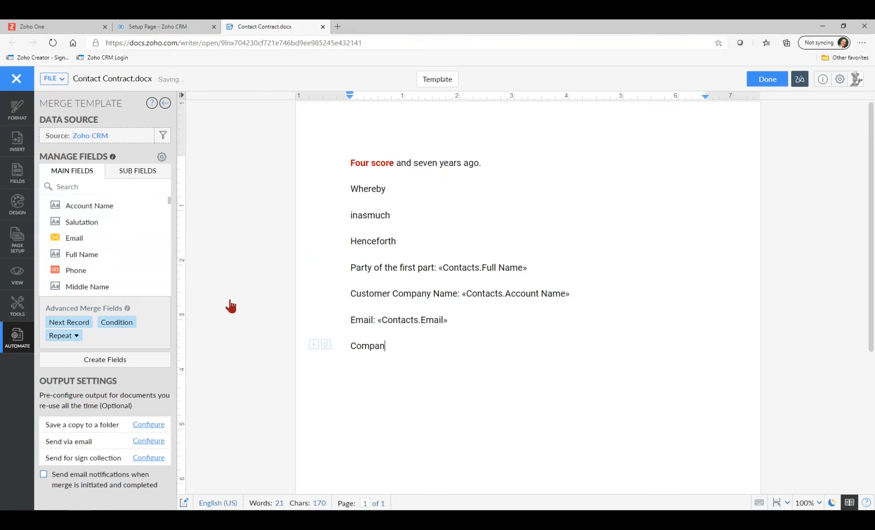
text(y)
text(Address:)
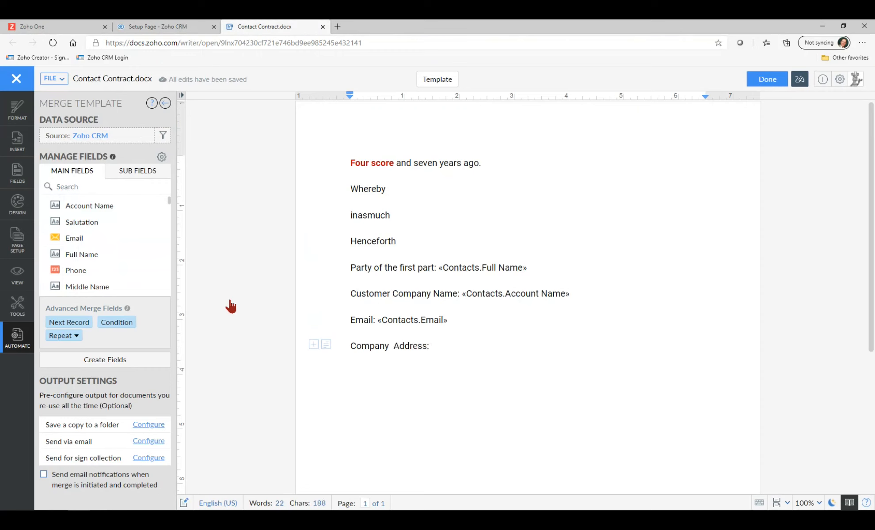
- Insert the Street merge field from the Accounts group after "Company Address:", followed by a comma
scroll(120, 225, down, 1)
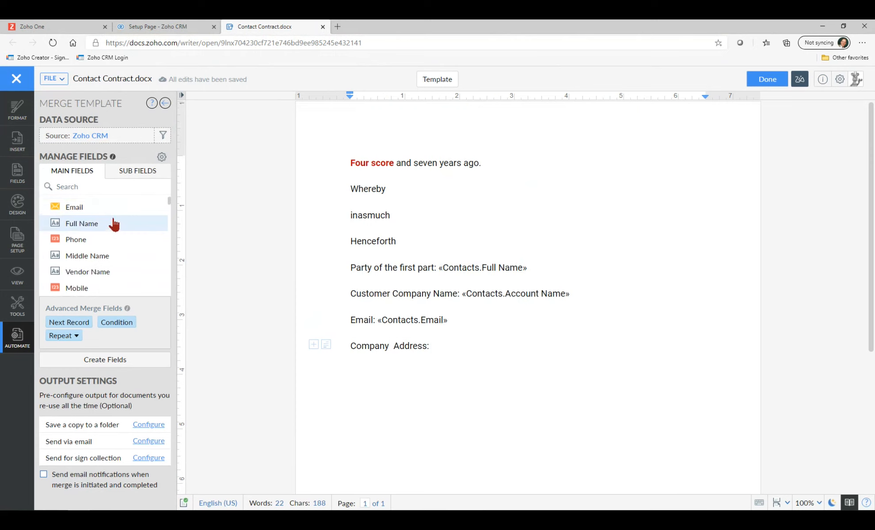
scroll(113, 225, down, 3)
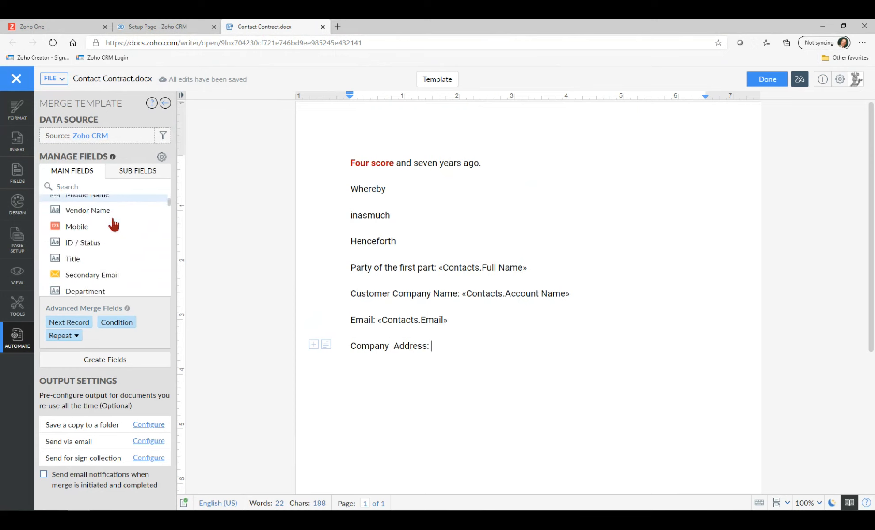
scroll(114, 224, down, 7)
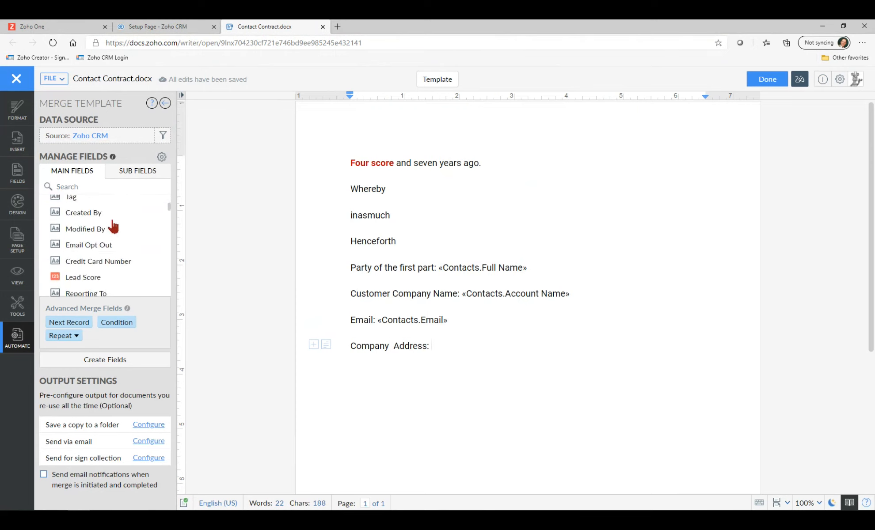
scroll(113, 225, down, 5)
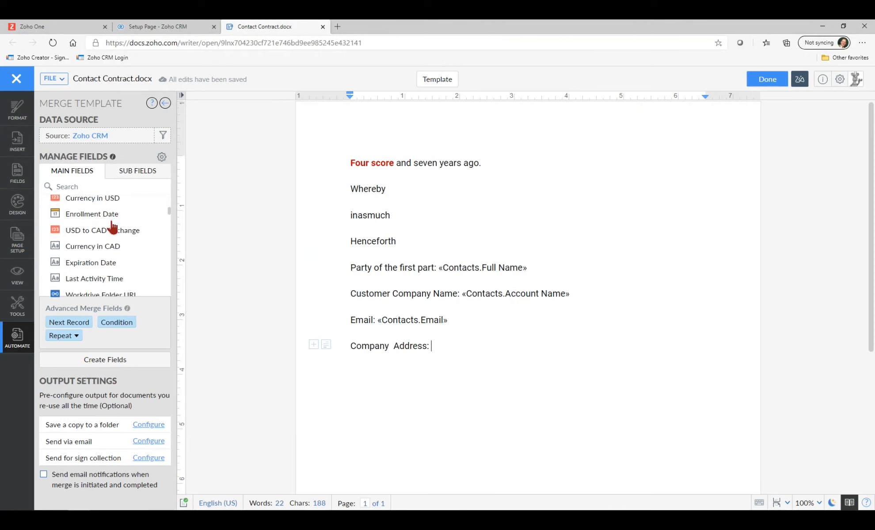
scroll(113, 228, down, 4)
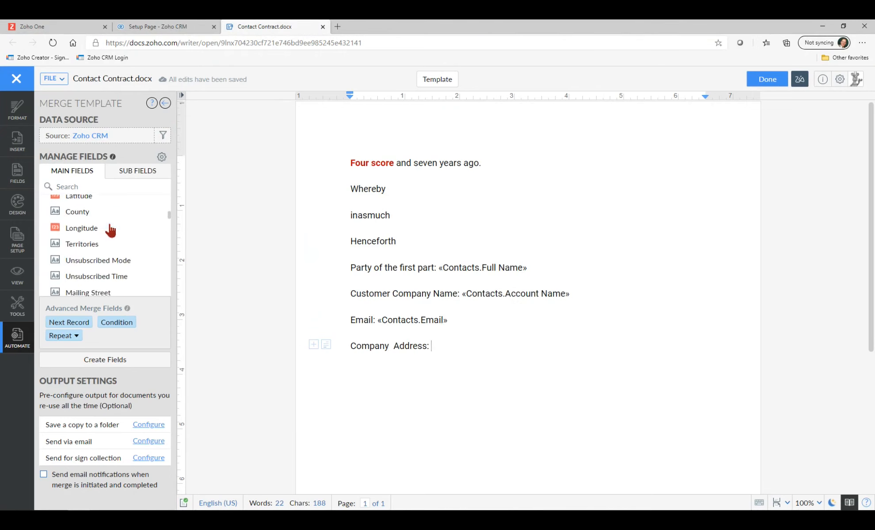
scroll(111, 228, down, 5)
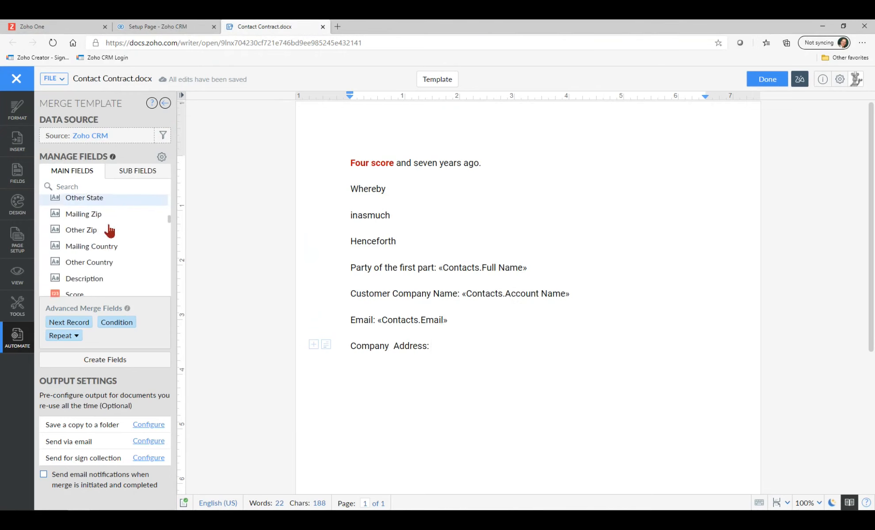
scroll(109, 230, down, 5)
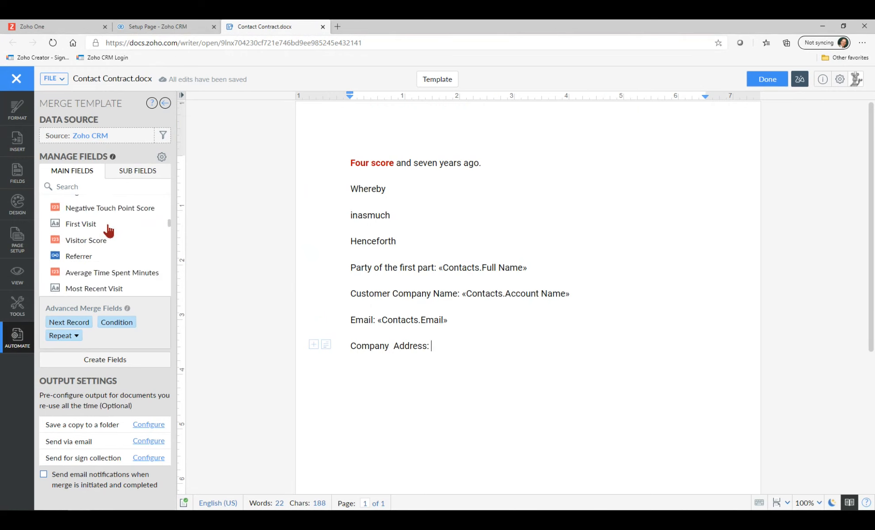
scroll(109, 230, down, 2)
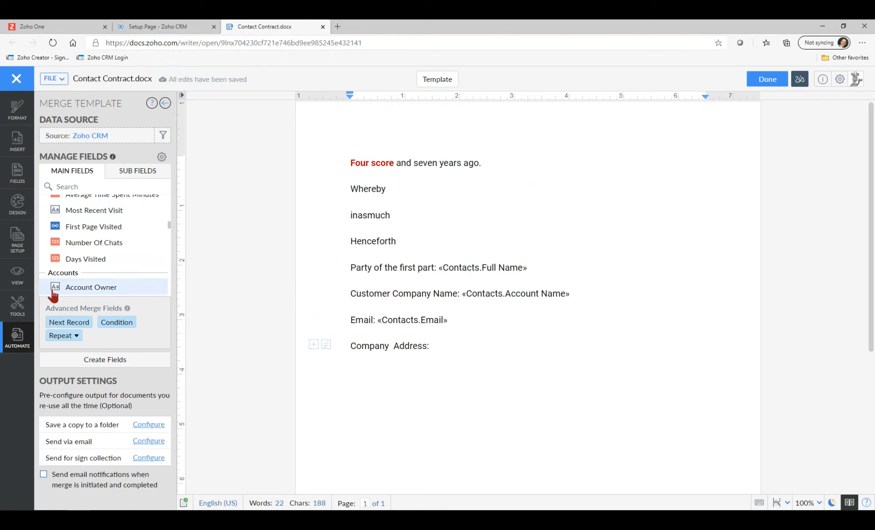
scroll(57, 292, down, 3)
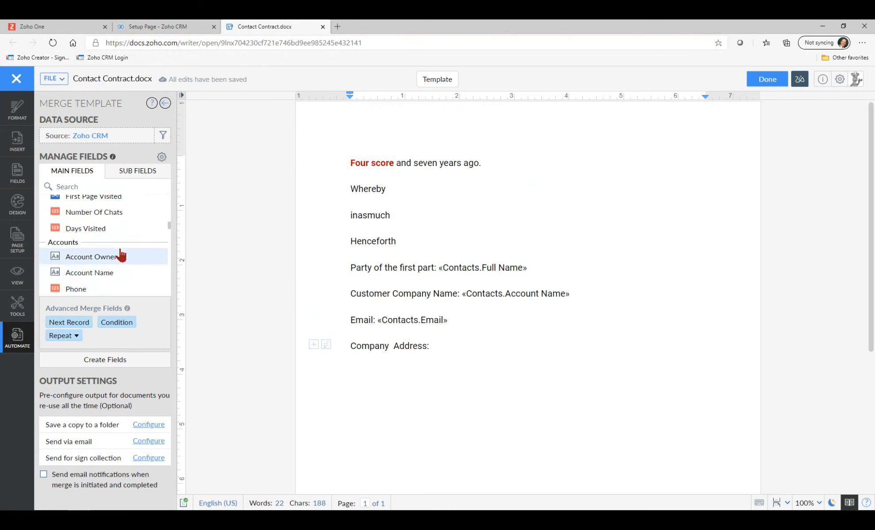
scroll(120, 255, down, 3)
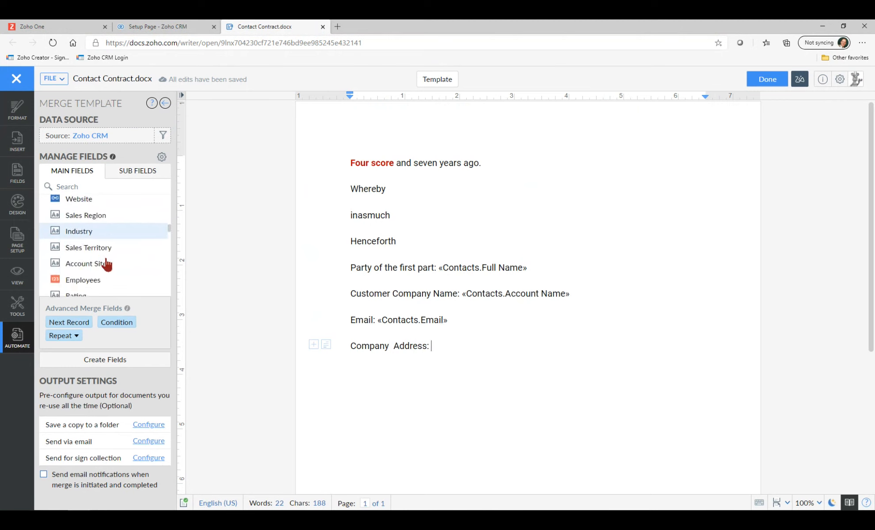
scroll(124, 244, down, 3)
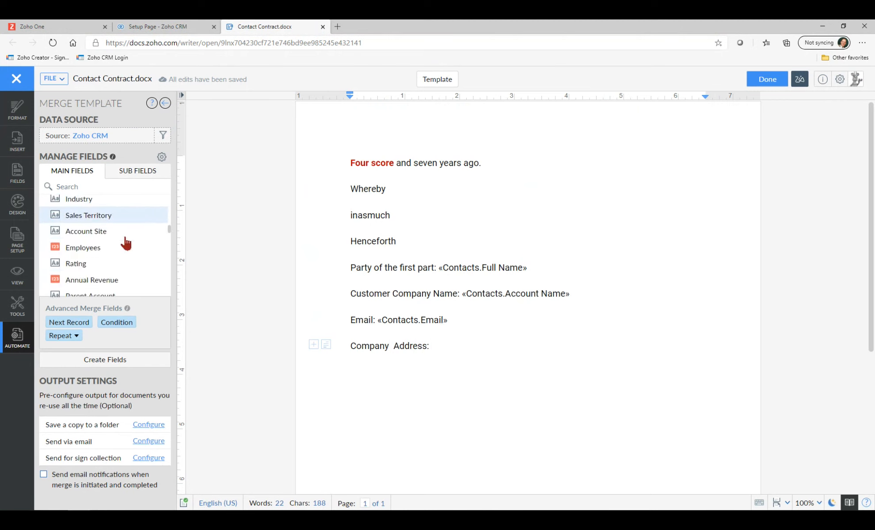
scroll(125, 244, down, 8)
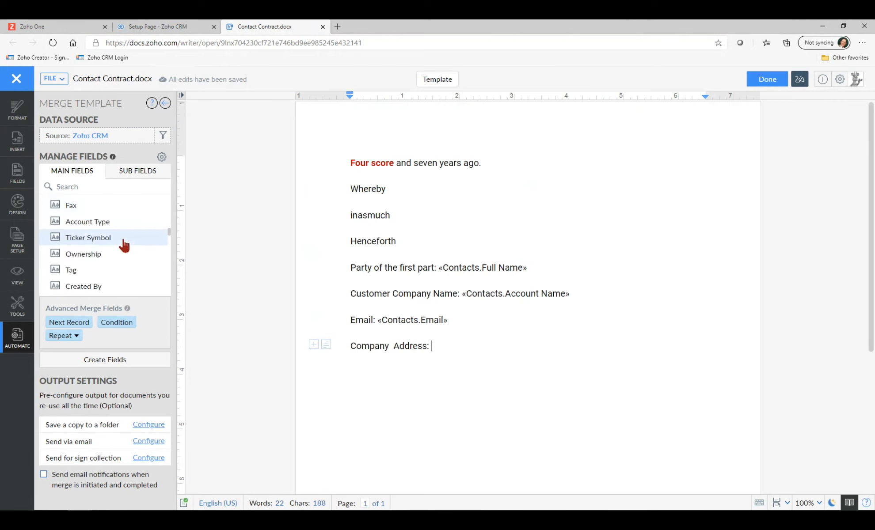
scroll(121, 251, down, 8)
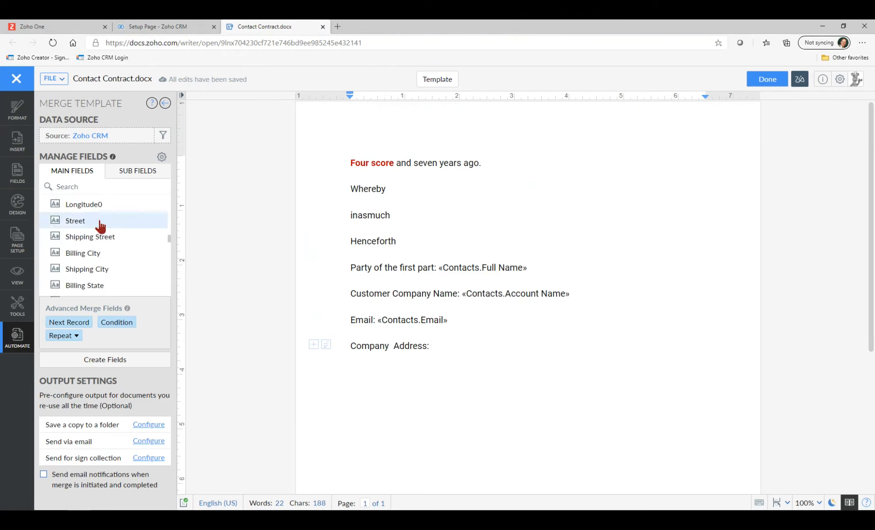
scroll(100, 234, down, 3)
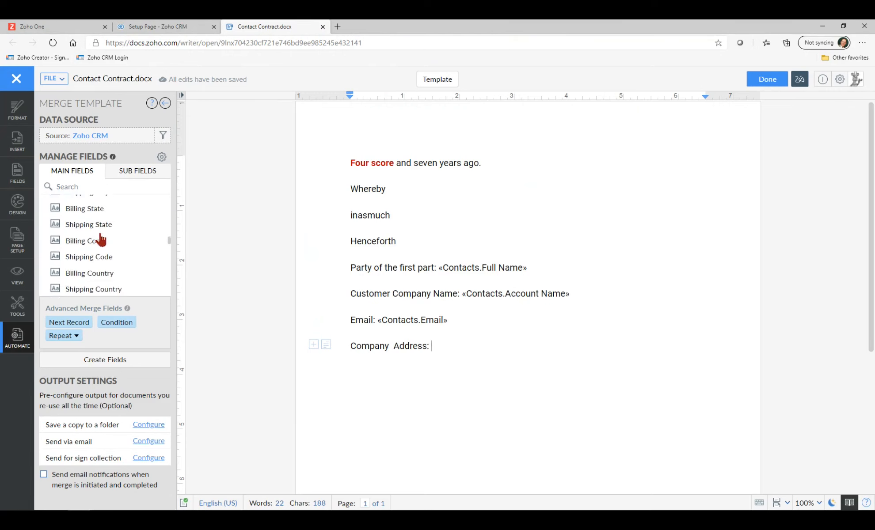
scroll(120, 259, up, 2)
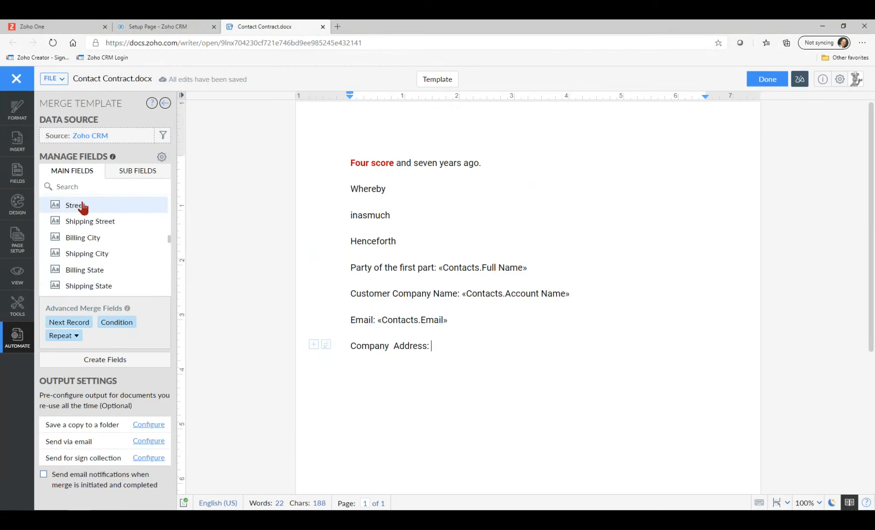
click(83, 207)
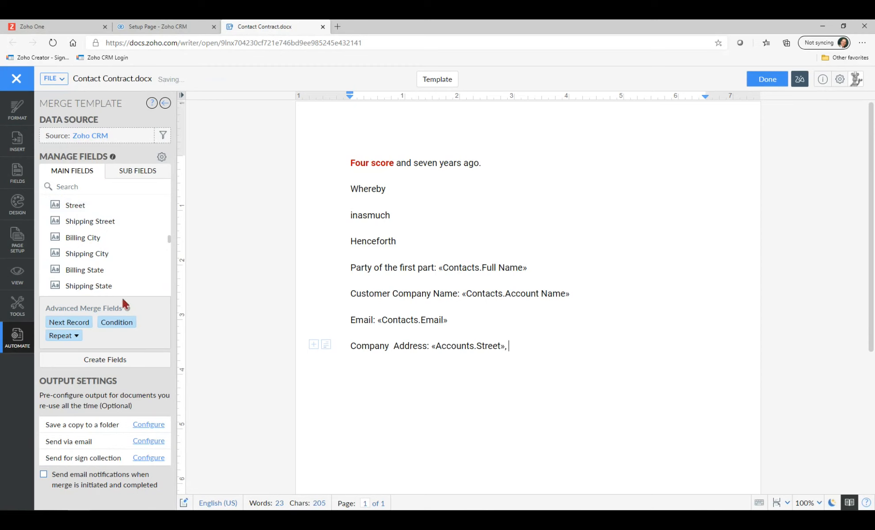
- Insert the Accounts Billing City and Billing State merge fields after the Street field, separated by a comma
click(82, 242)
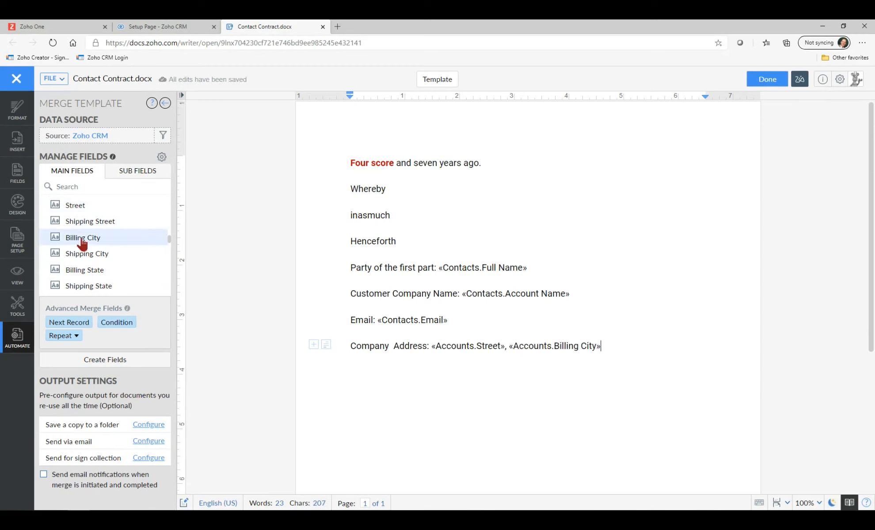
click(90, 272)
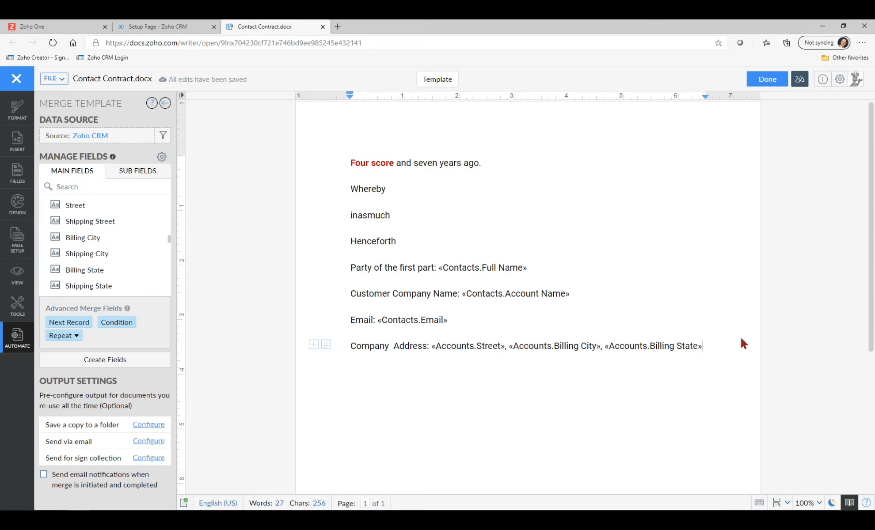
- Switch to the Zoho CRM setup page and review the full list of additional modules
click(135, 171)
click(64, 172)
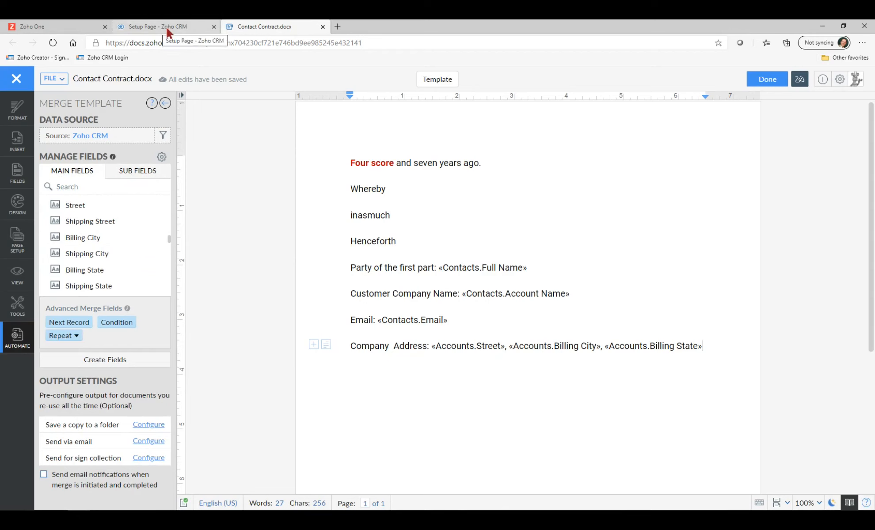
click(153, 27)
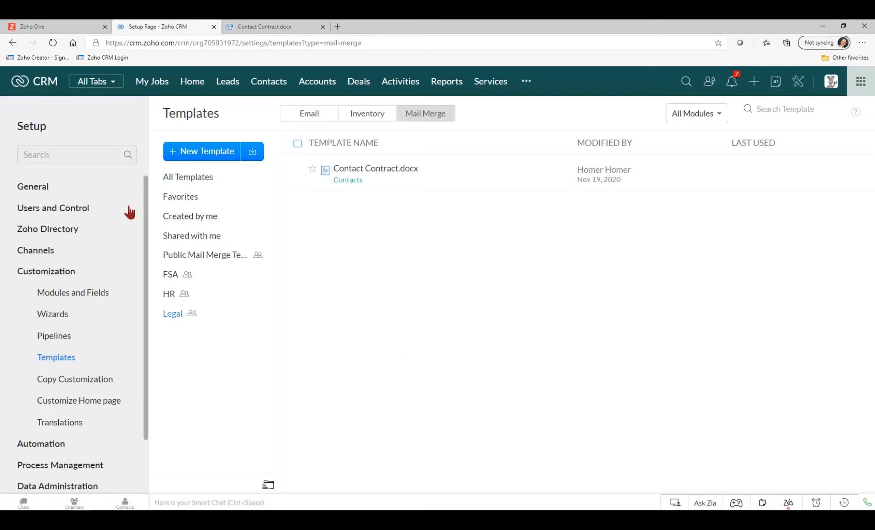
click(530, 84)
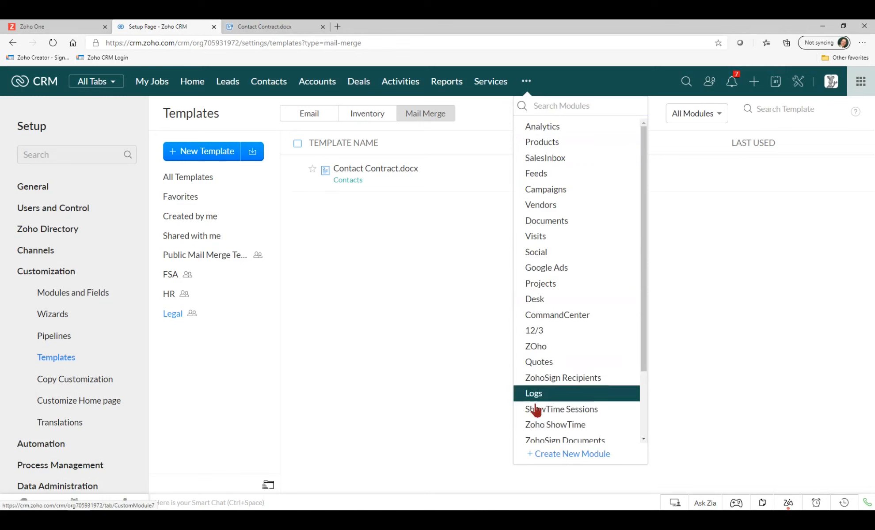
scroll(570, 367, down, 3)
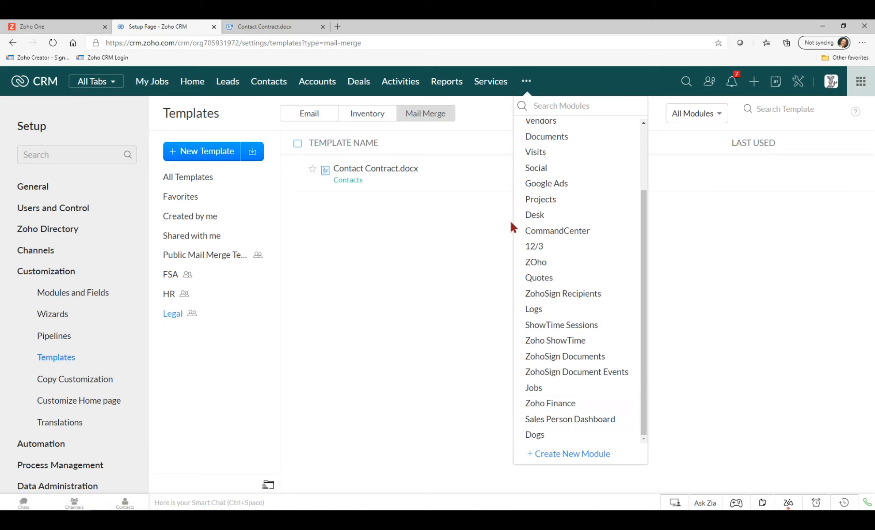
- Return to the Contact Contract document and examine the sub fields offered by the Dogs related list
click(271, 27)
click(139, 173)
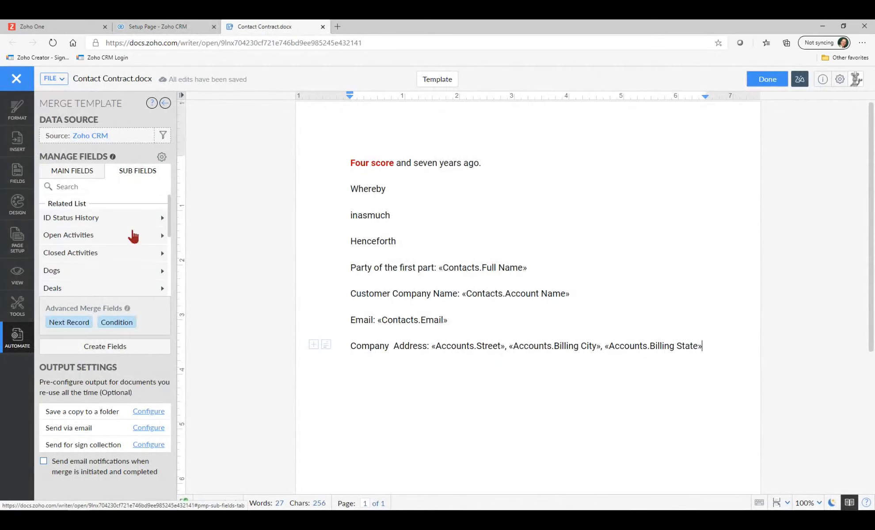
click(51, 272)
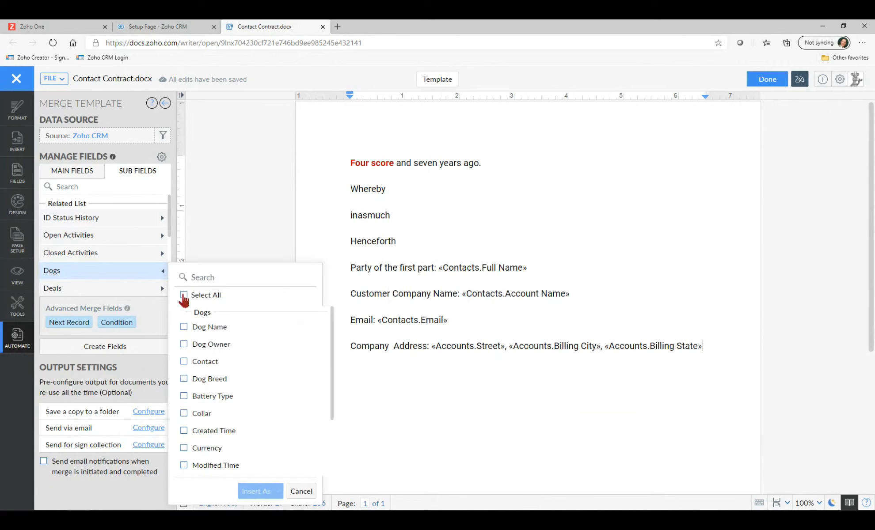
click(183, 296)
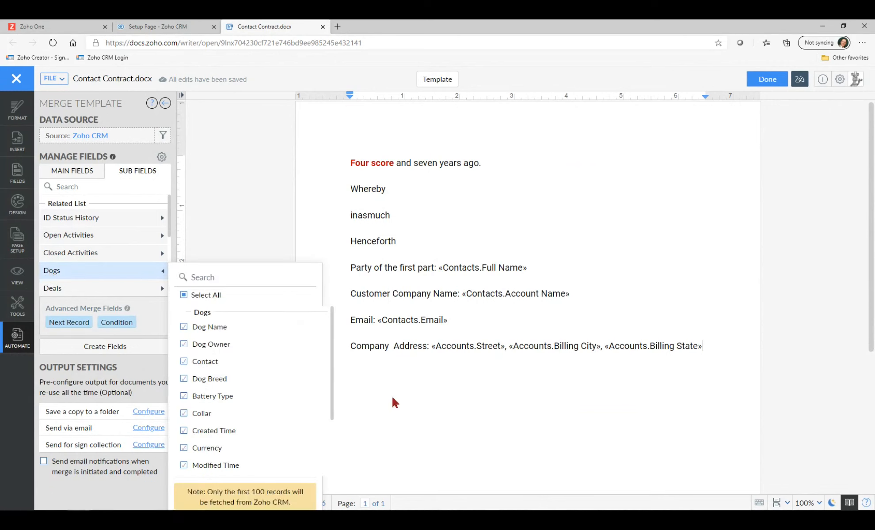
scroll(289, 394, down, 2)
scroll(279, 355, up, 2)
click(249, 245)
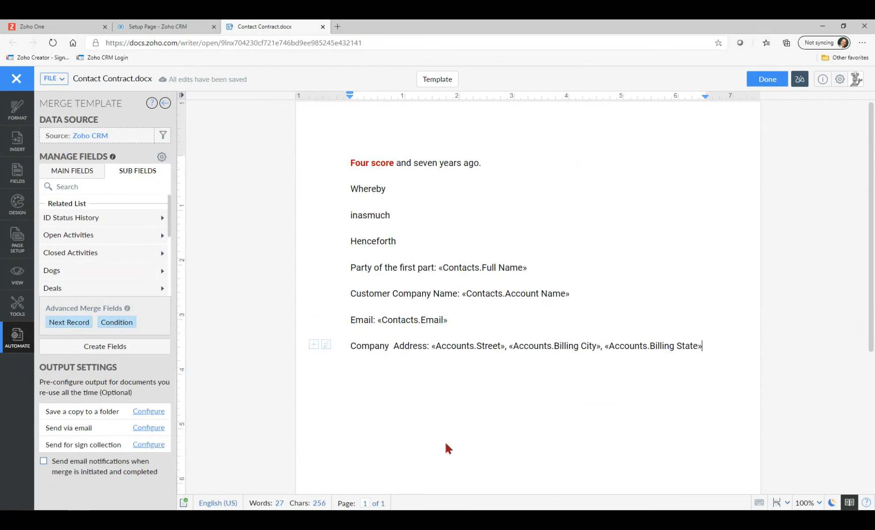
- Set the font of the word "Henceforth" to Liberation Mono
scroll(592, 460, down, 5)
scroll(601, 461, up, 5)
double_click(366, 243)
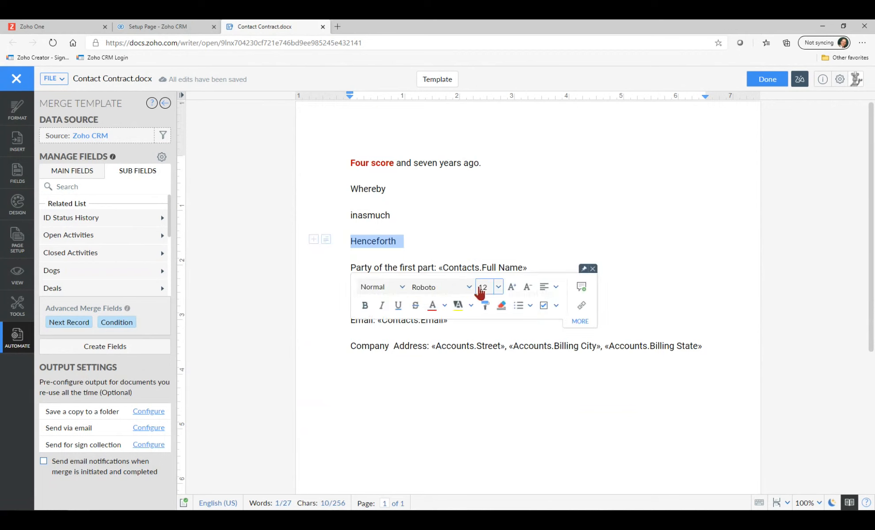
click(469, 287)
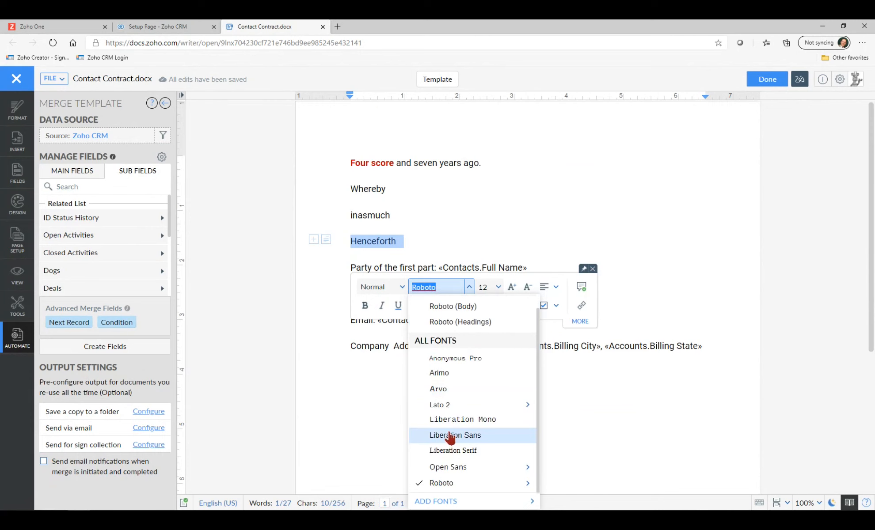
scroll(442, 448, up, 1)
scroll(442, 460, down, 1)
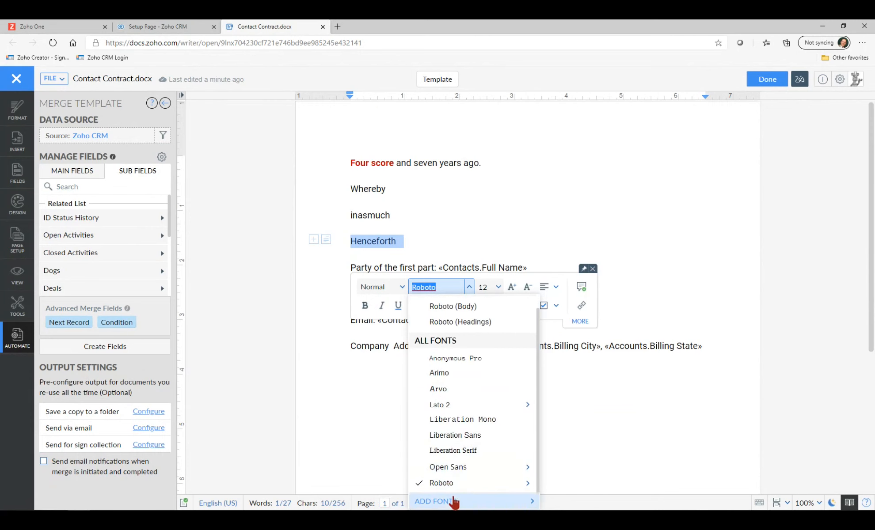
click(455, 421)
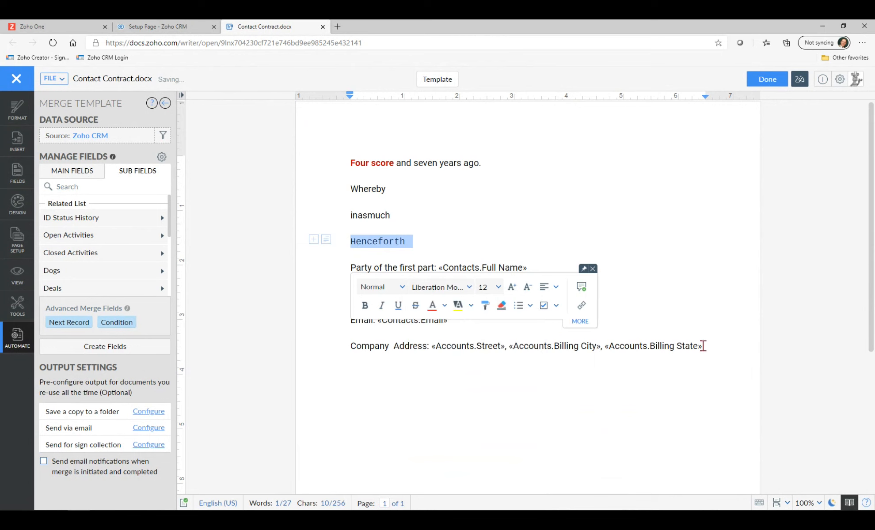
- Add a new line below the Company Address and insert the "T3 new 190x65" image from the Documents > Clients > T3 folder
click(702, 346)
key(Return)
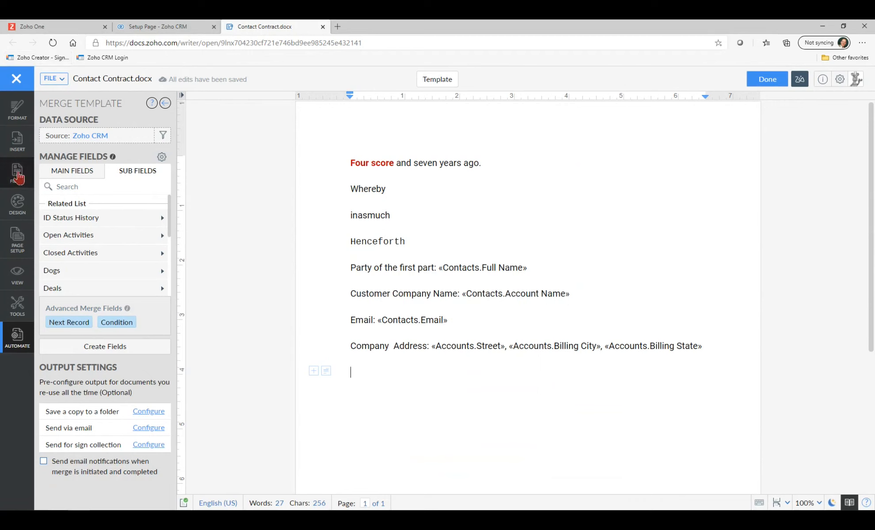
click(16, 149)
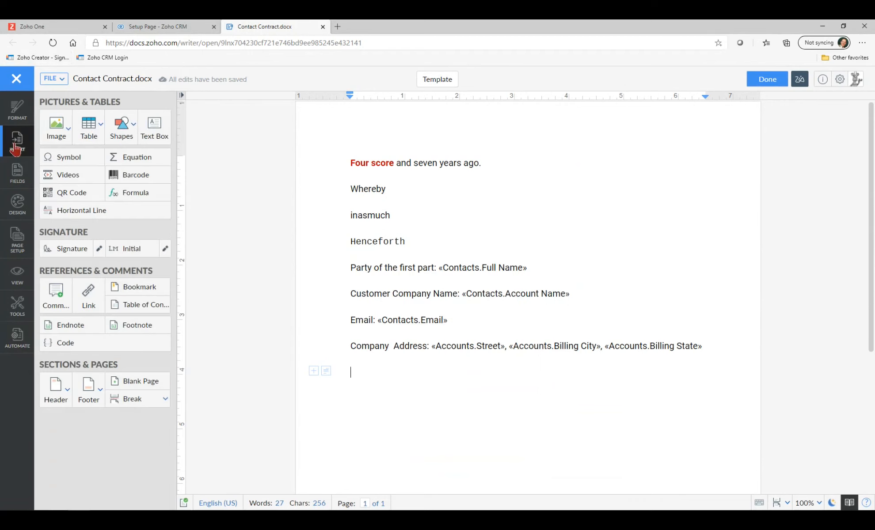
click(59, 127)
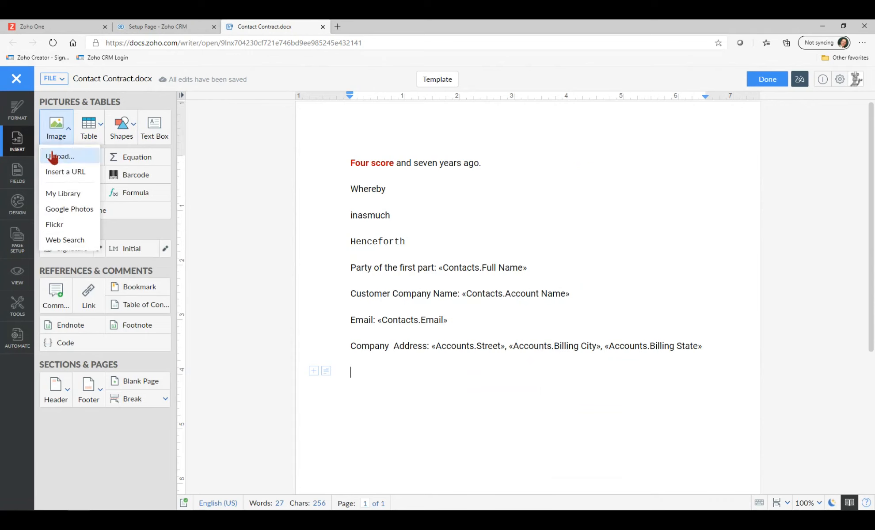
click(53, 157)
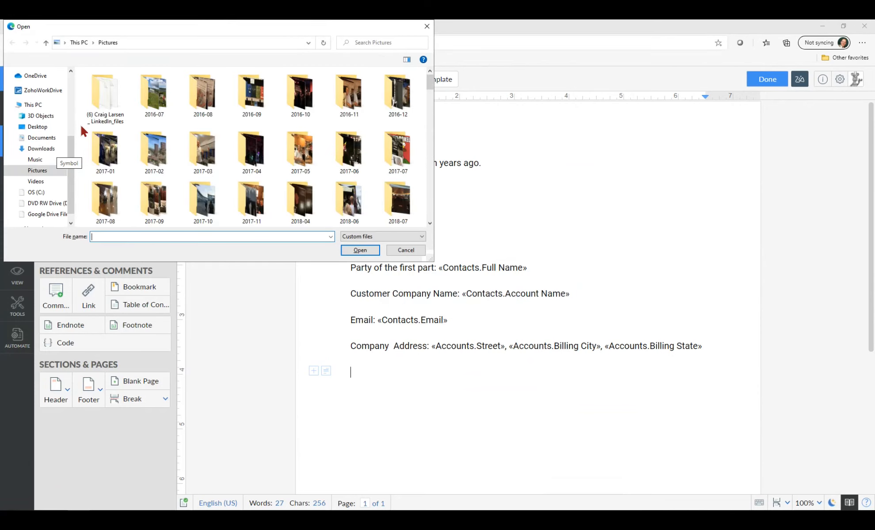
click(41, 137)
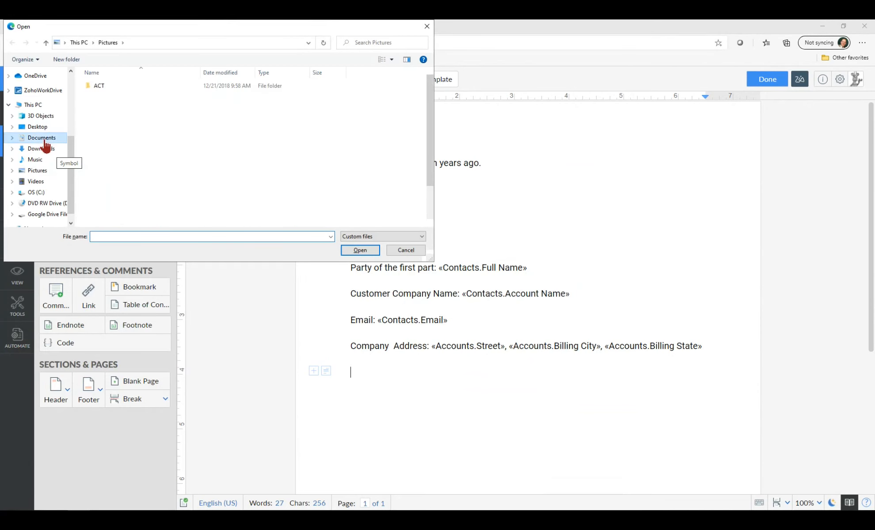
double_click(102, 106)
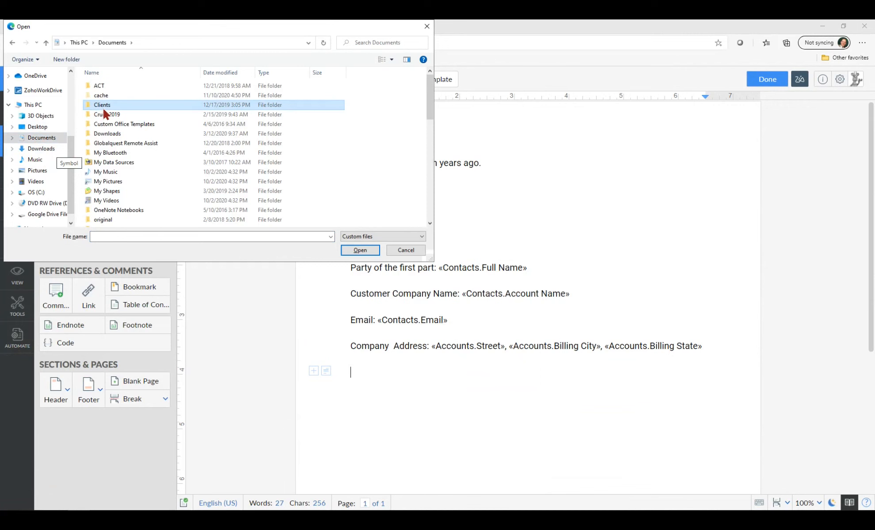
scroll(106, 114, down, 12)
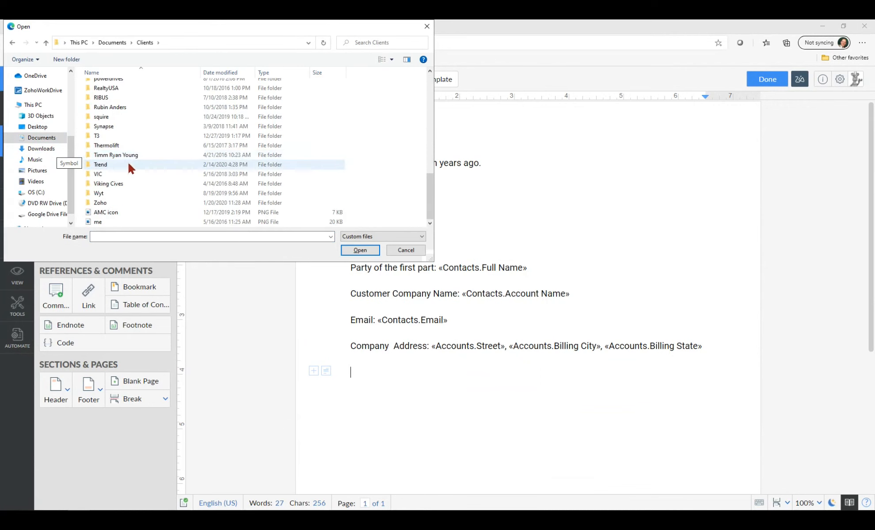
double_click(111, 136)
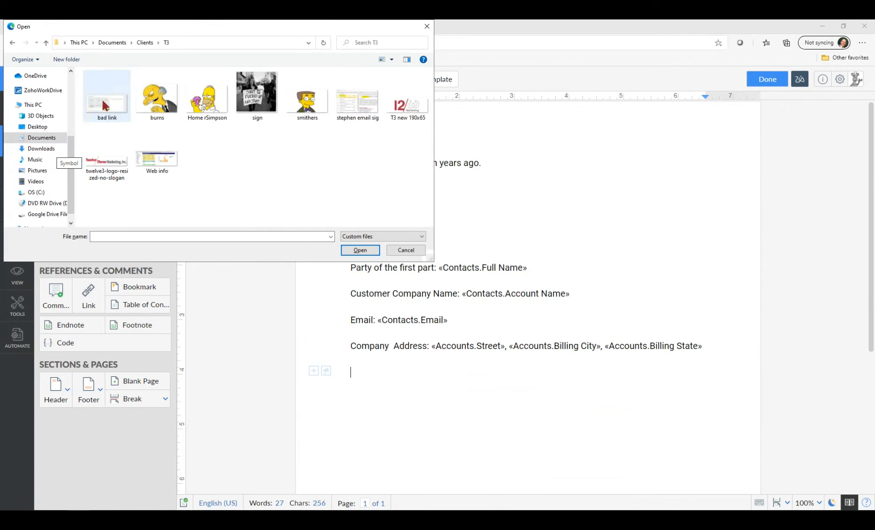
click(402, 106)
click(360, 250)
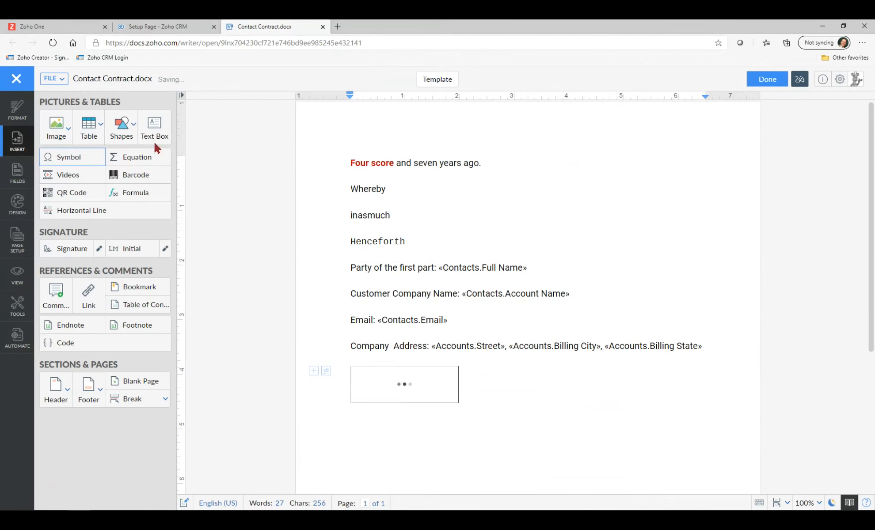
- Insert a table with three columns and five rows below the logo and apply an orange theme with a shaded outer frame
click(88, 131)
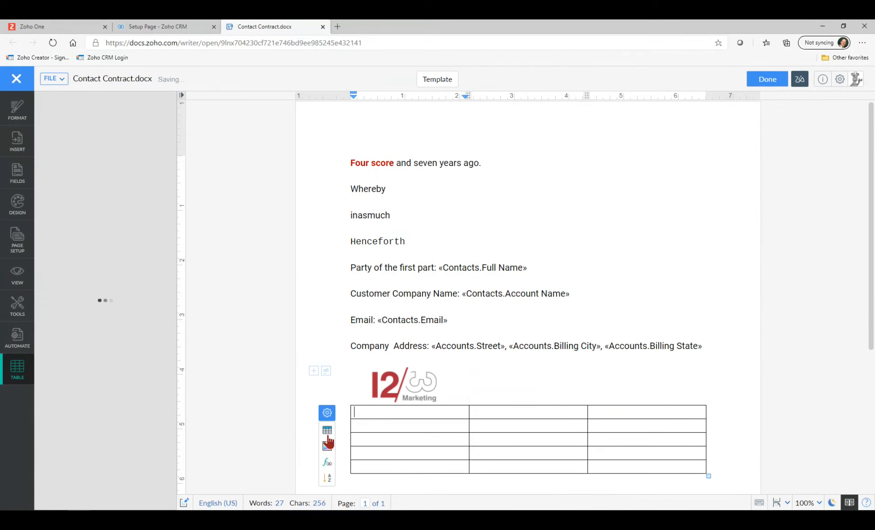
scroll(328, 437, down, 1)
click(327, 373)
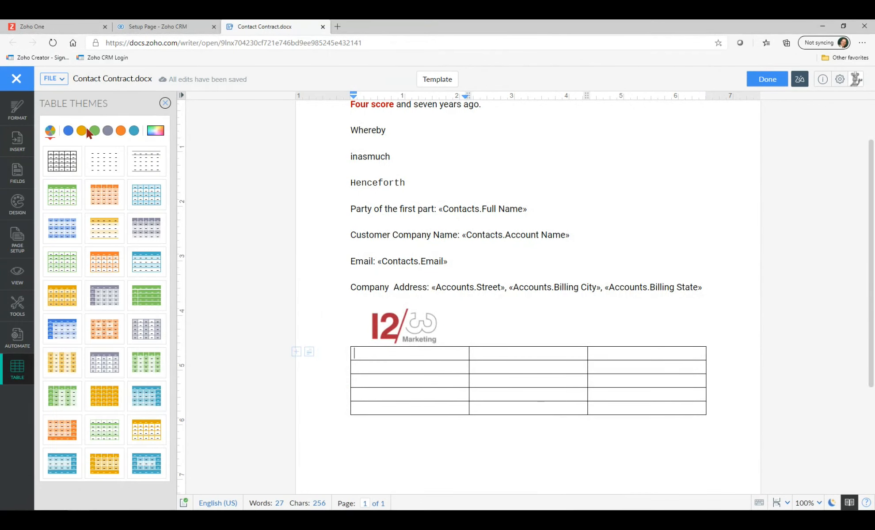
click(120, 131)
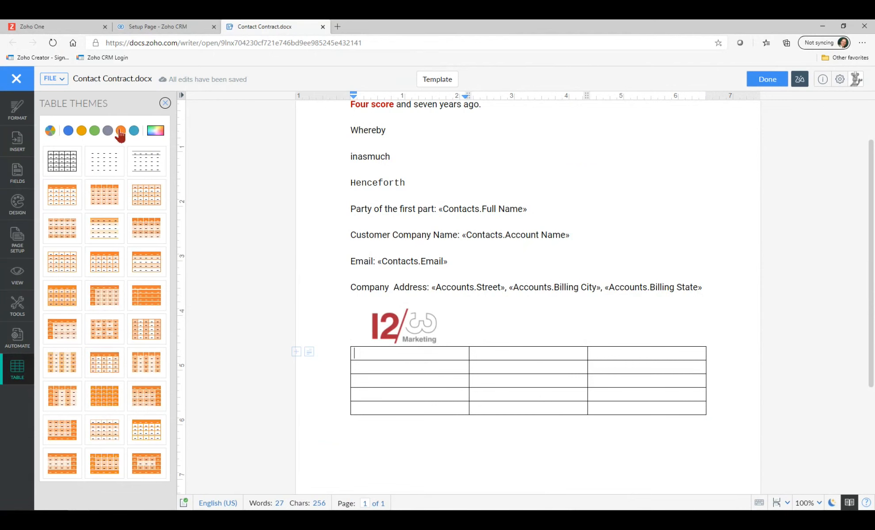
click(107, 338)
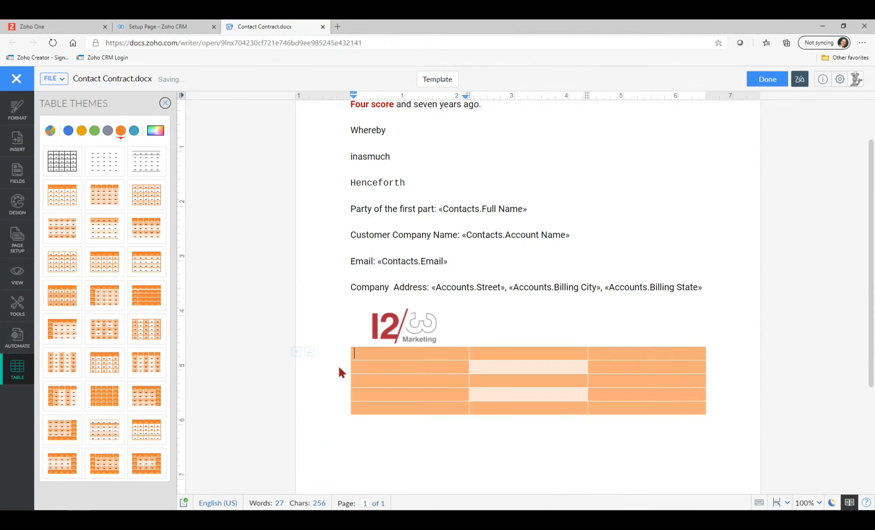
scroll(258, 312, down, 4)
scroll(539, 261, up, 4)
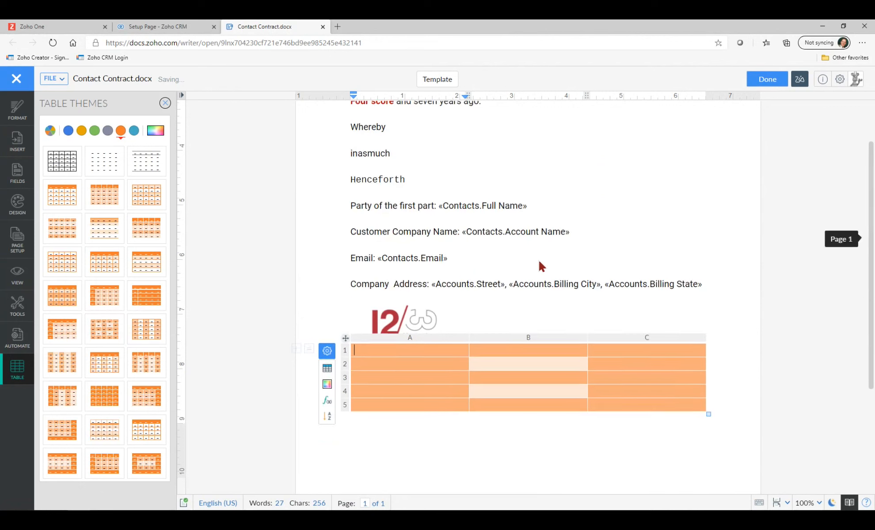
scroll(539, 261, up, 1)
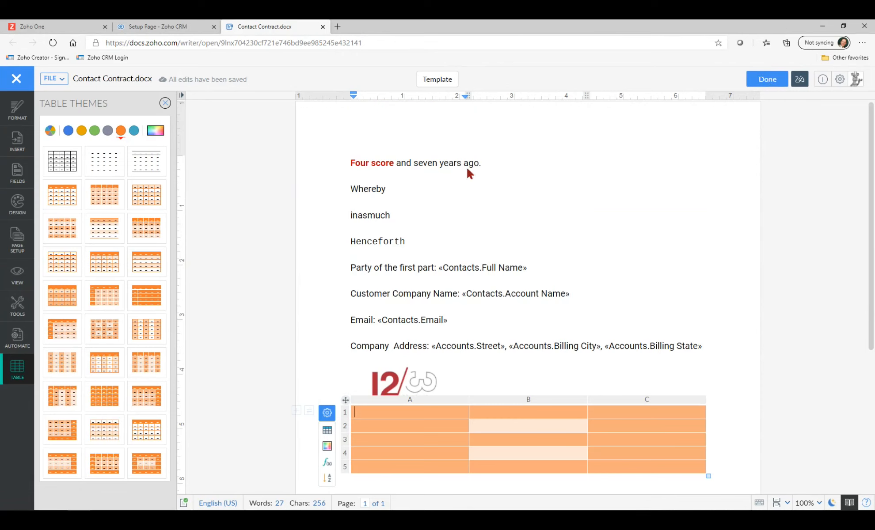
- Configure the merge output to save separate Writer documents named "Contact Contract_" in My Folders
click(23, 341)
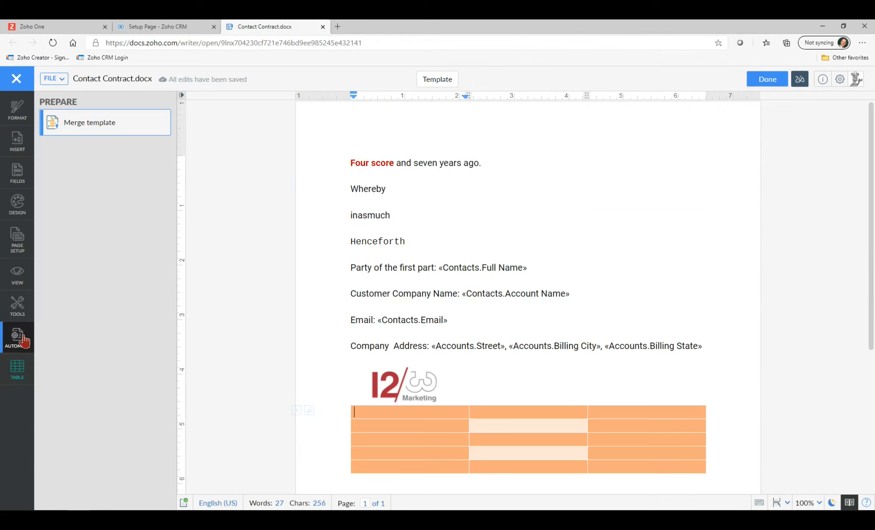
click(105, 121)
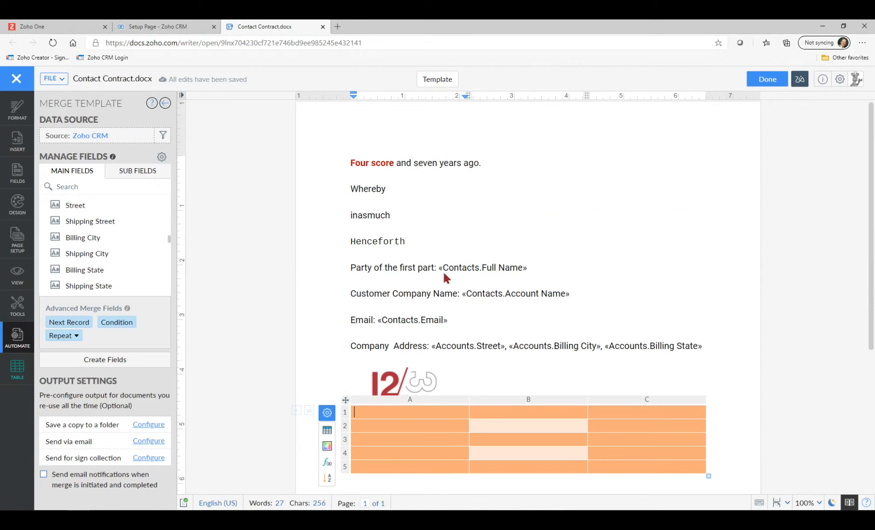
click(512, 269)
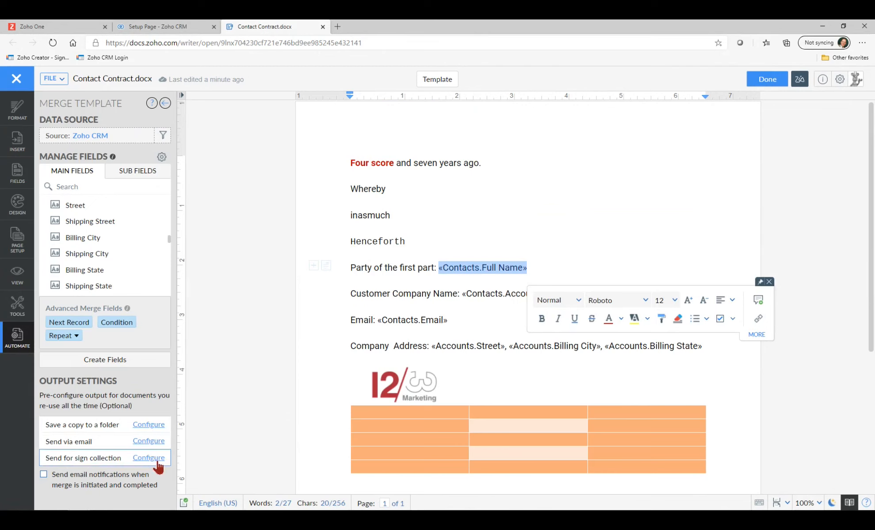
click(147, 425)
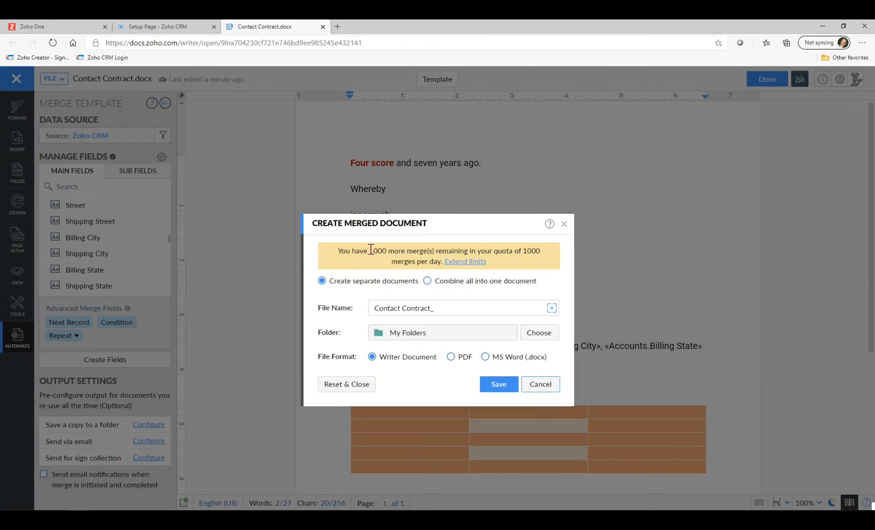
drag(370, 251, 541, 261)
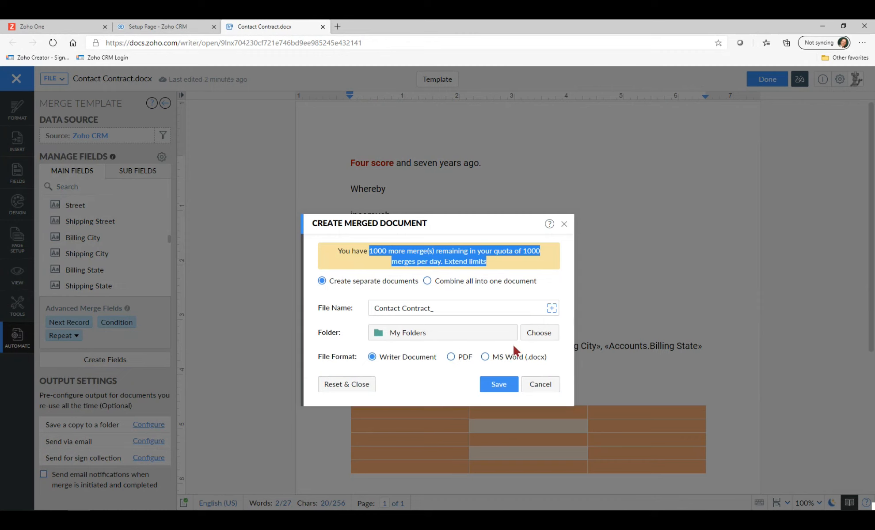
click(506, 386)
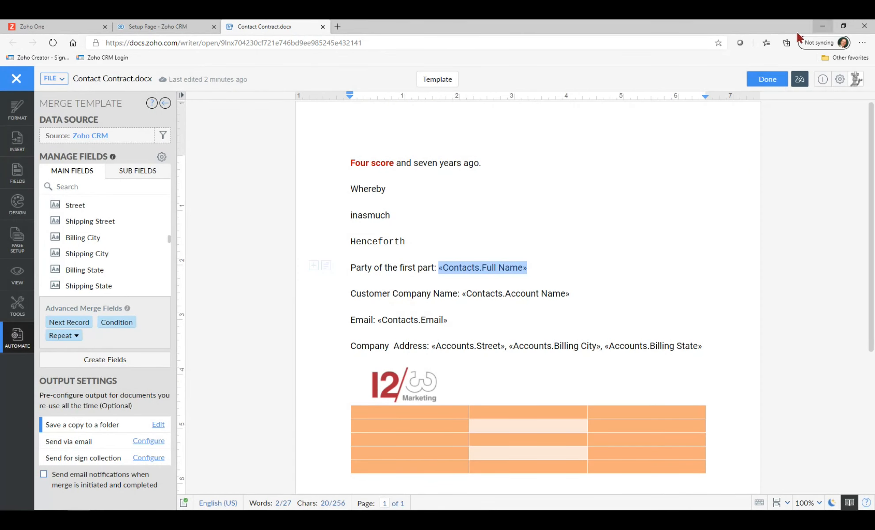
- Finish the Contact Contract merge template and proceed back to Zoho CRM
click(769, 82)
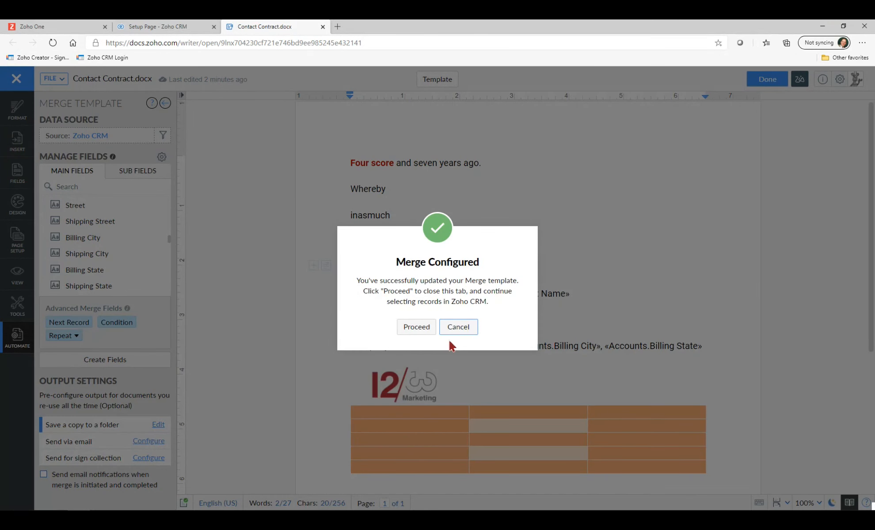
click(422, 328)
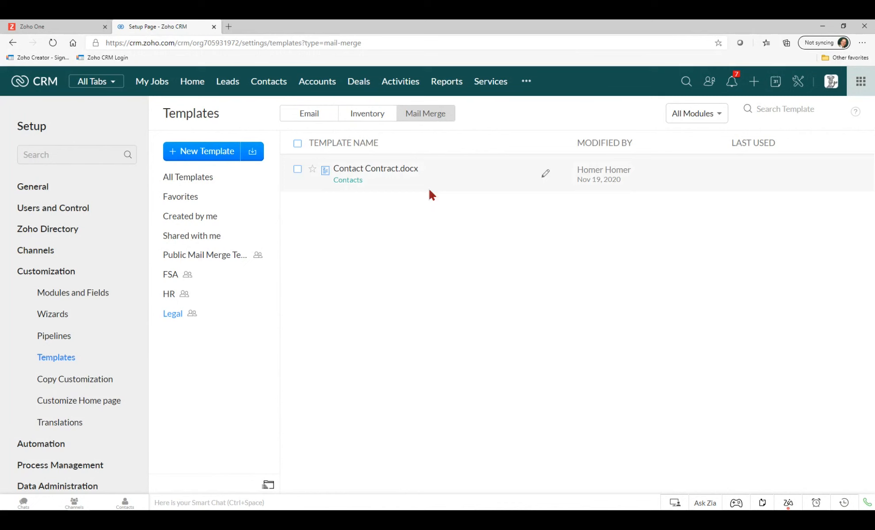
- Open the sample contact of Rangoni Of Florence from the Contacts list and review its contact information
click(269, 82)
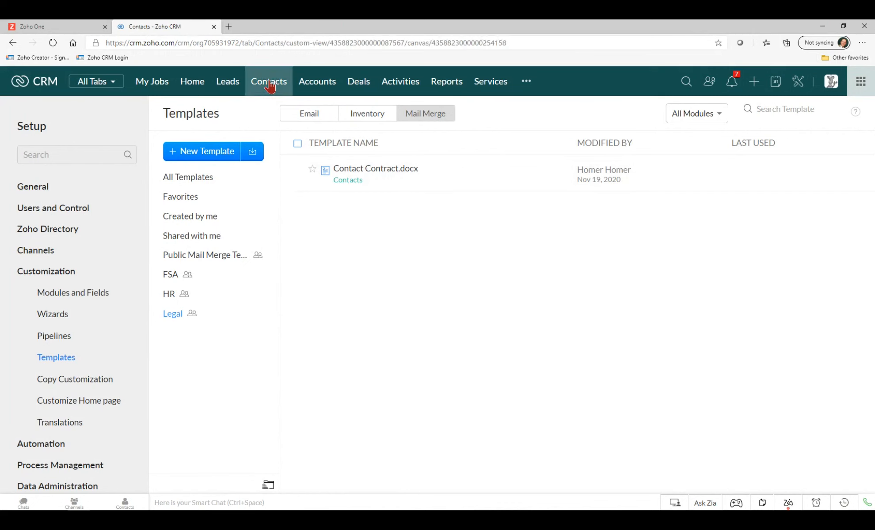
mouse_move(195, 509)
click(269, 84)
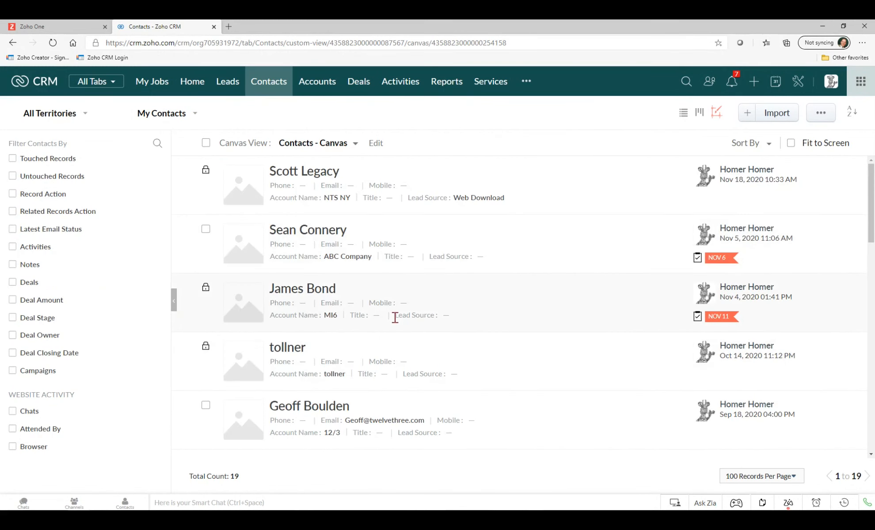
scroll(401, 343, down, 6)
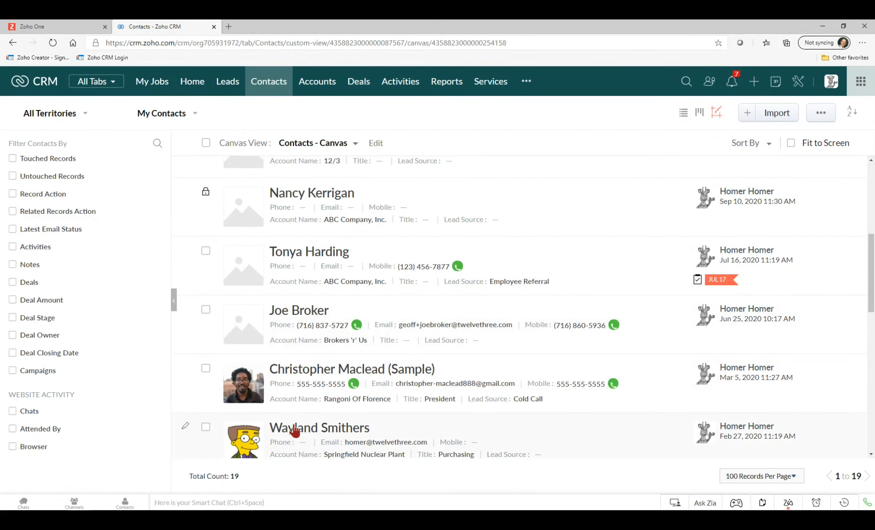
click(303, 370)
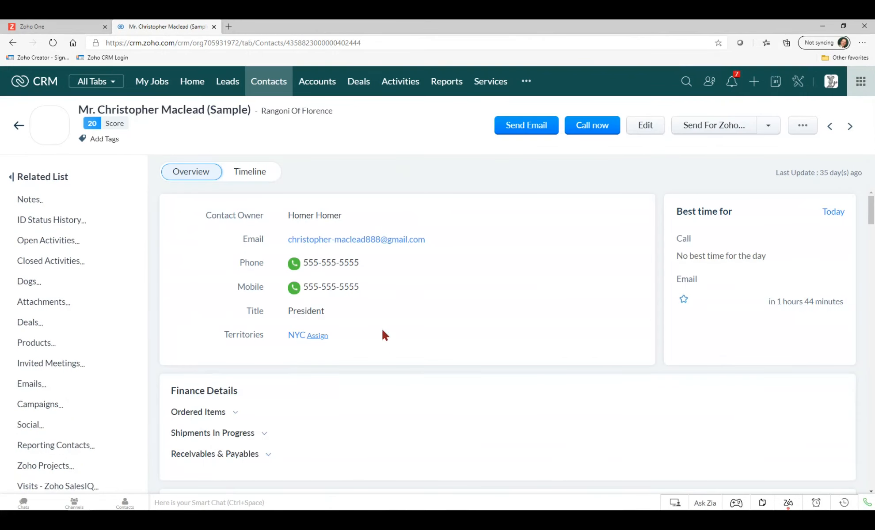
scroll(372, 349, down, 4)
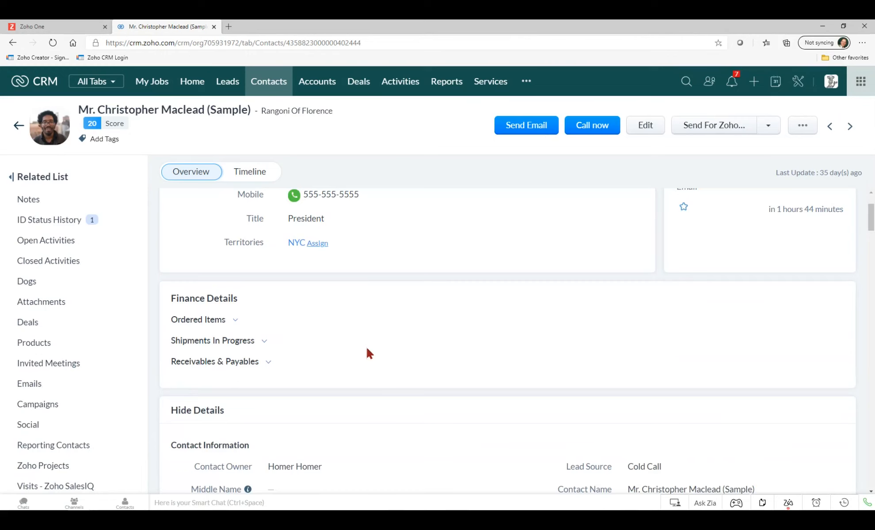
scroll(368, 356, down, 2)
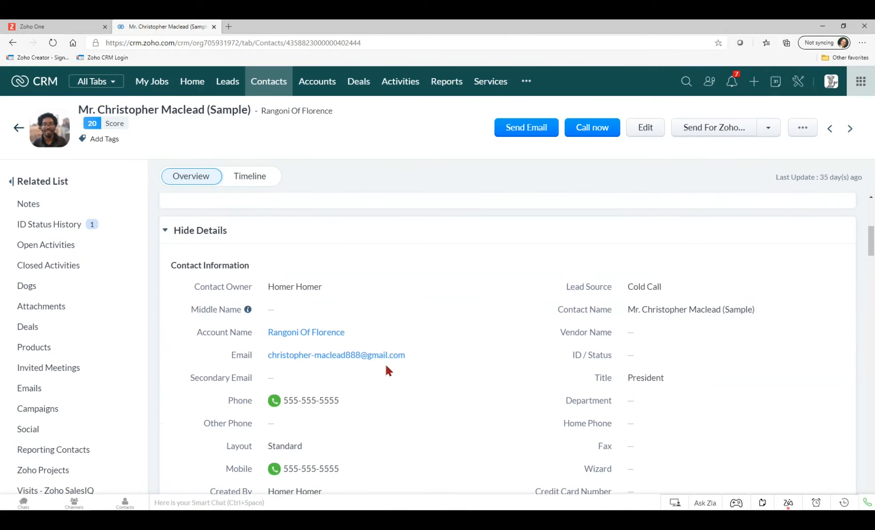
scroll(380, 372, down, 5)
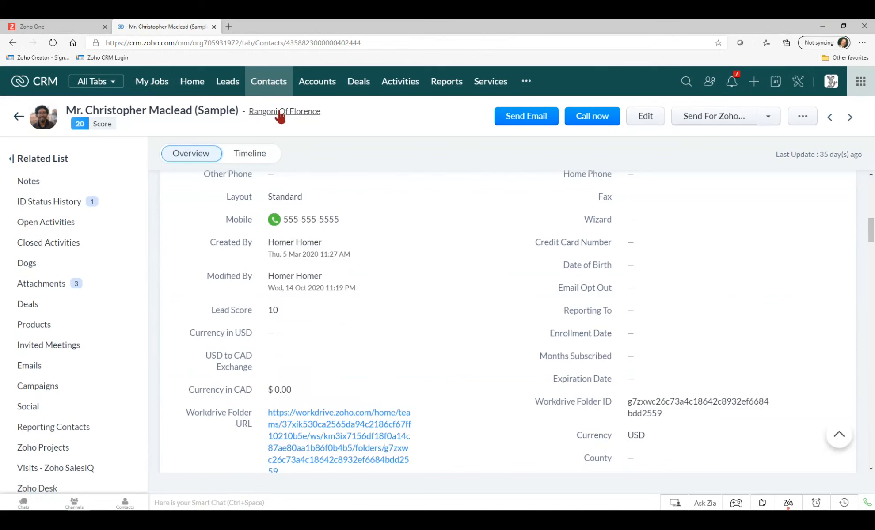
- Open the contact's linked account, Rangoni Of Florence, and check its account details and billing address
mouse_move(284, 114)
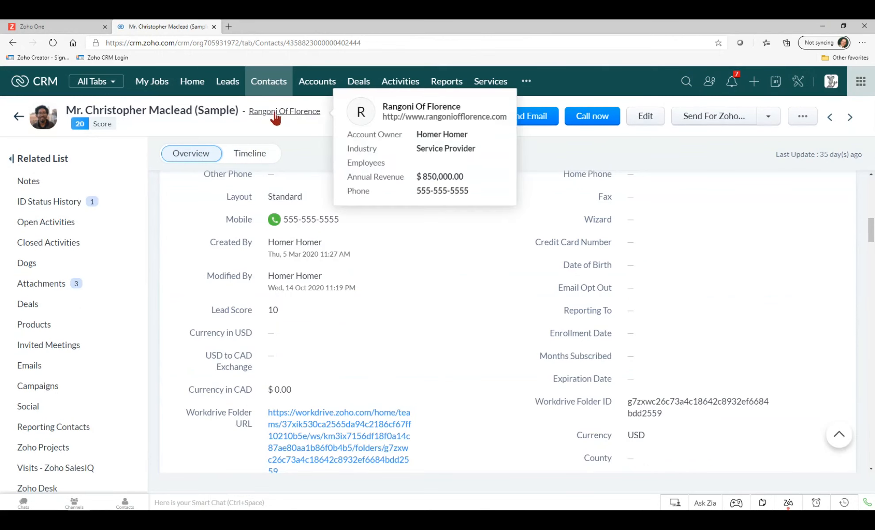
click(275, 114)
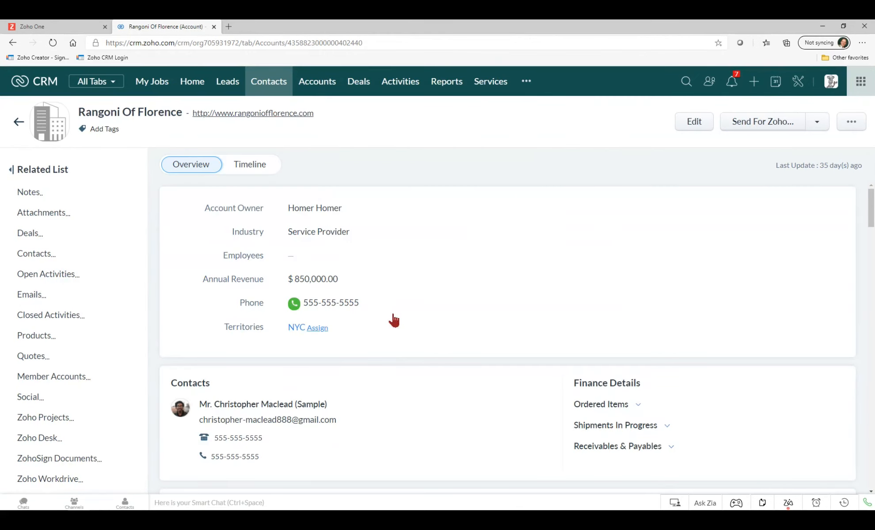
scroll(374, 340, down, 2)
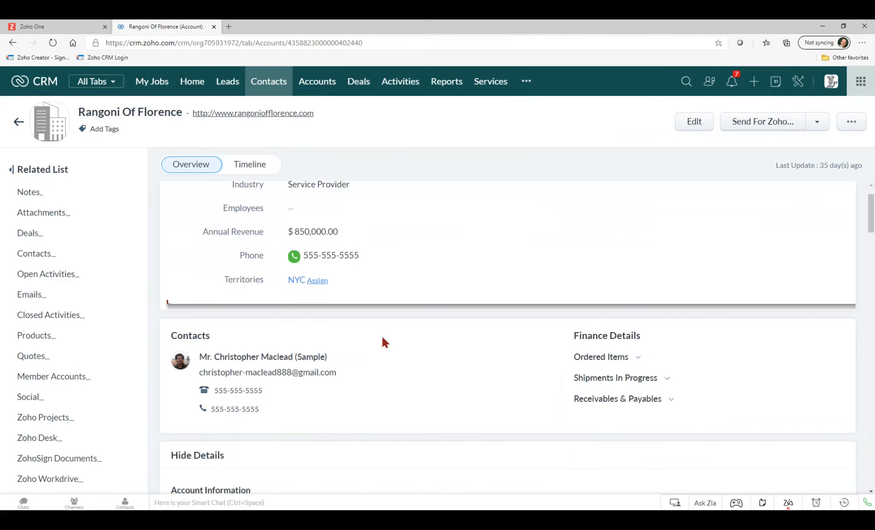
scroll(400, 336, down, 4)
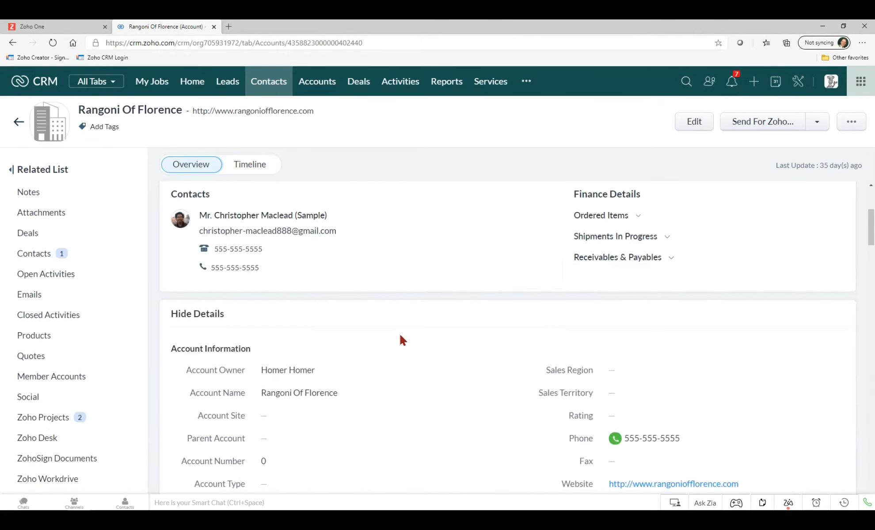
scroll(398, 338, down, 6)
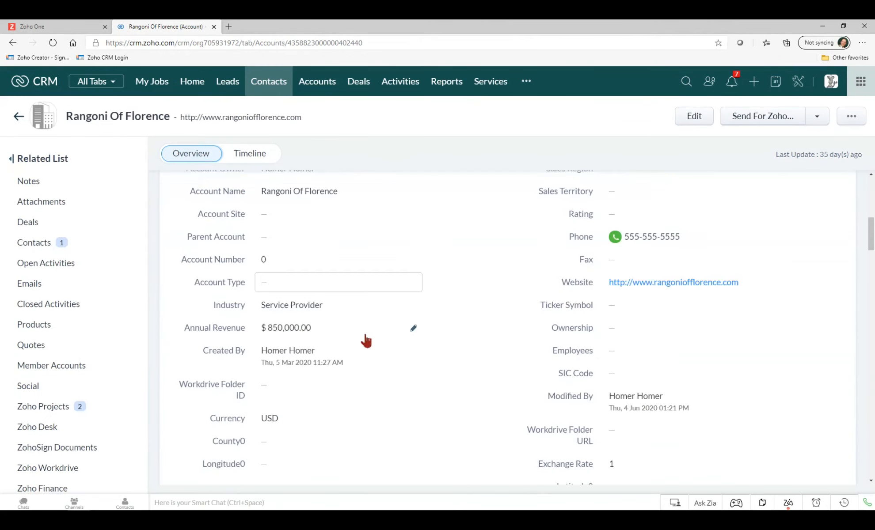
scroll(366, 336, down, 5)
scroll(359, 337, up, 3)
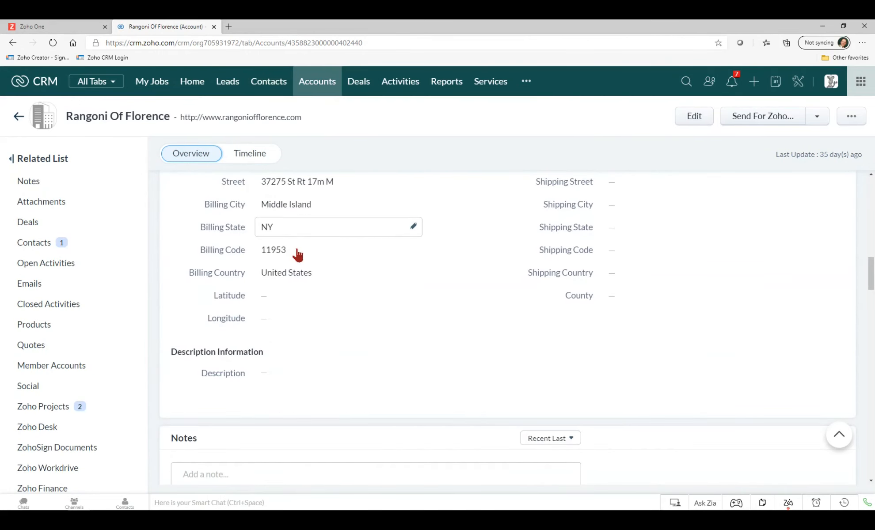
scroll(329, 223, up, 10)
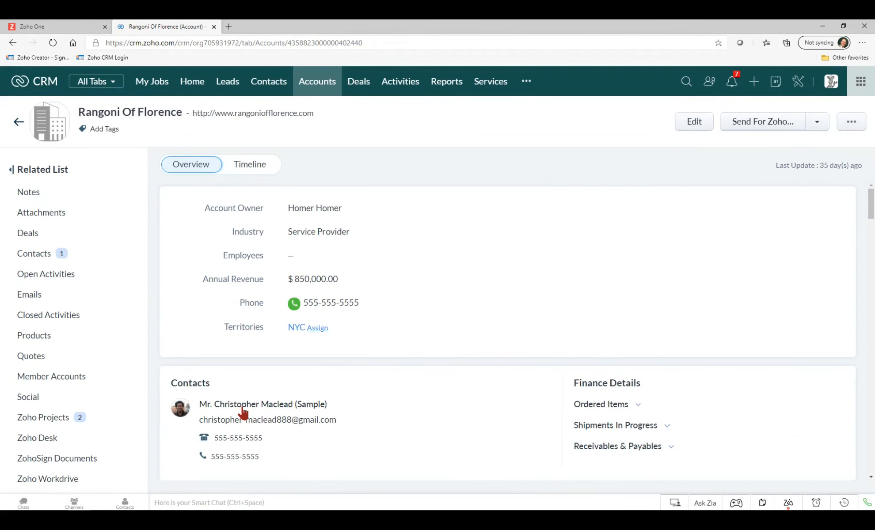
- Return to the account's sample contact and run a mail merge with the Contact Contract.docx template, opened with Zoho Writer
click(243, 407)
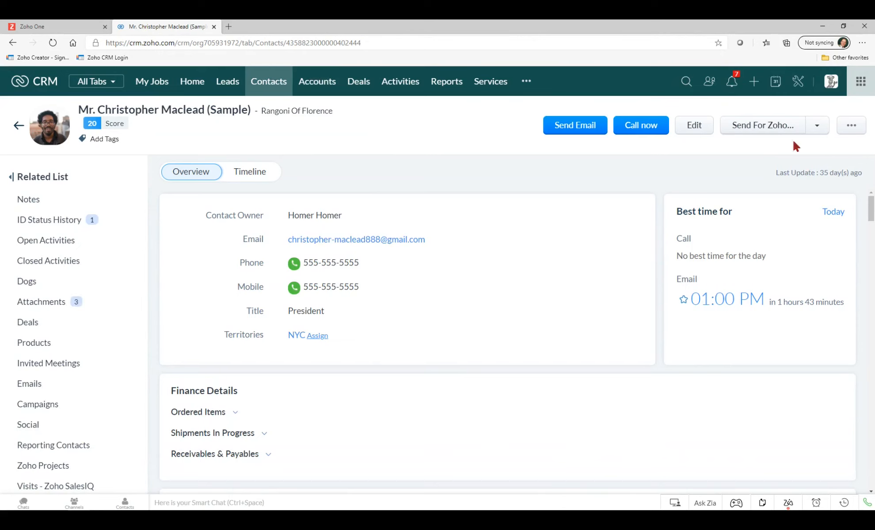
click(847, 128)
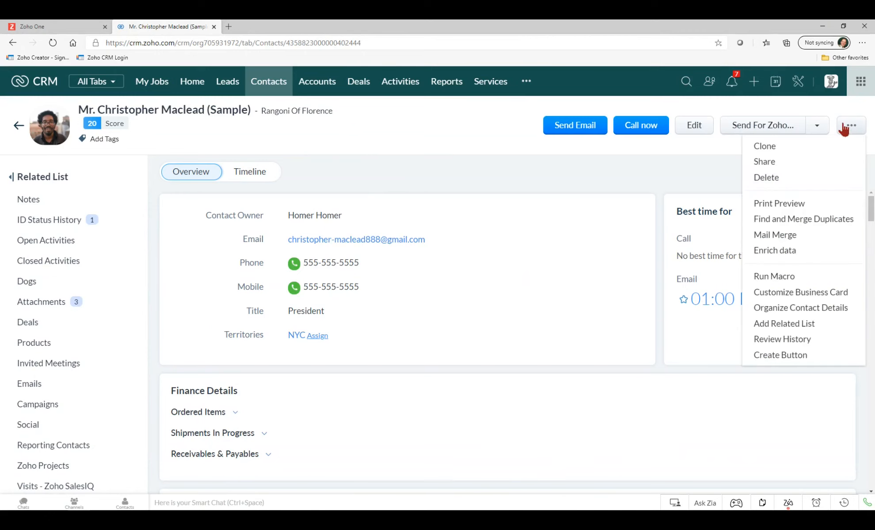
click(784, 238)
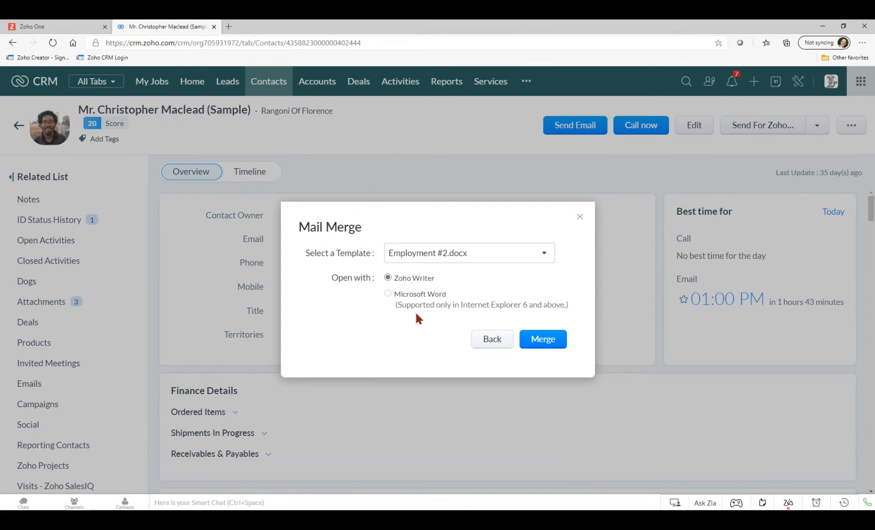
drag(398, 304, 568, 304)
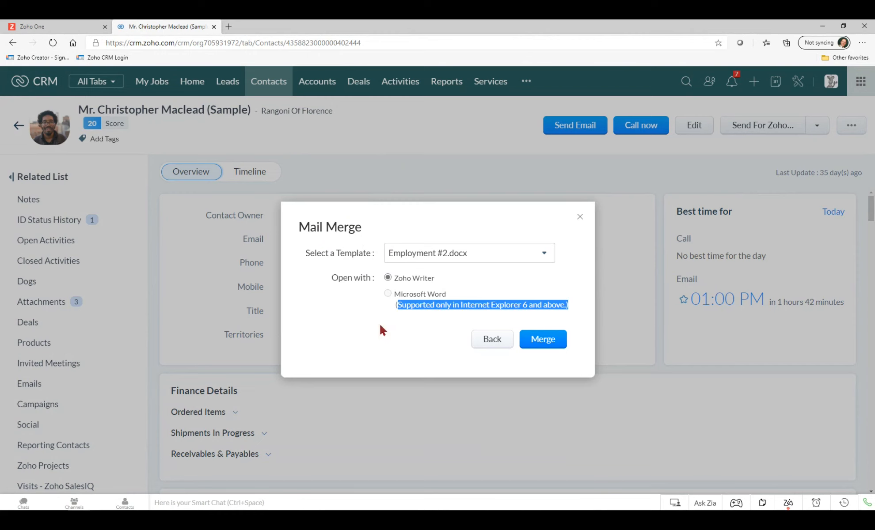
click(542, 254)
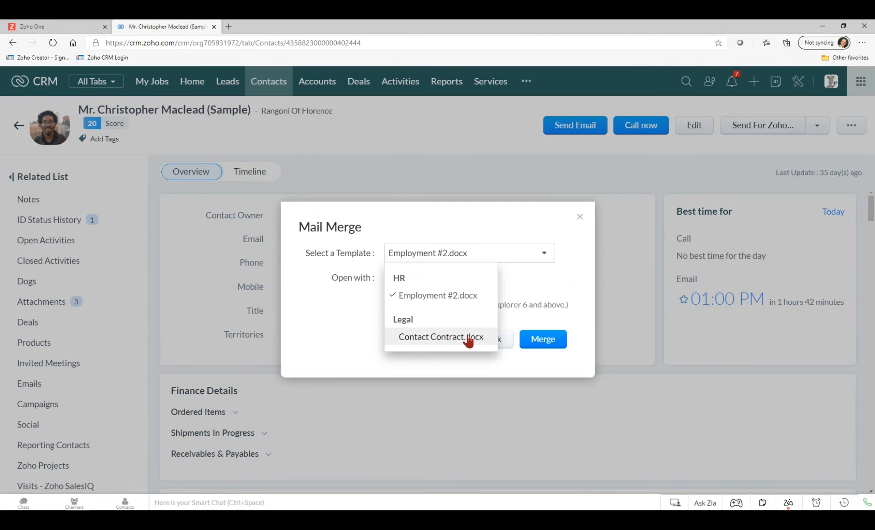
click(441, 336)
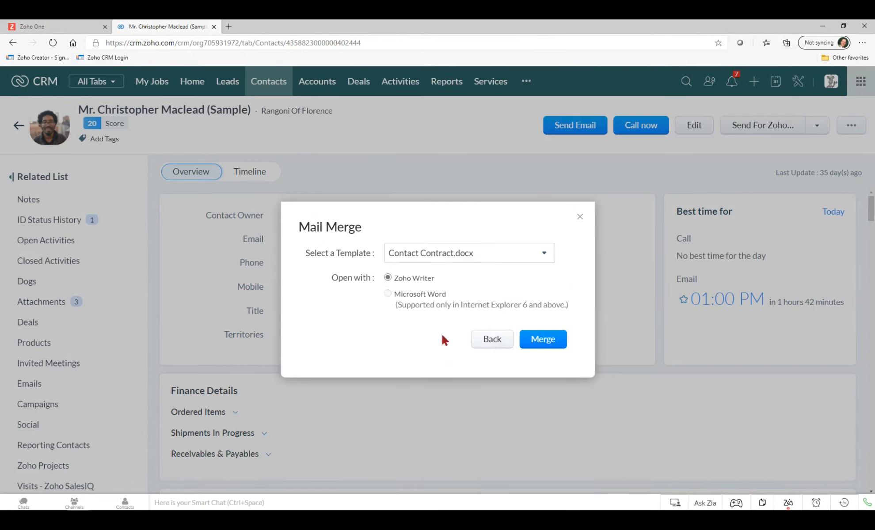
click(534, 340)
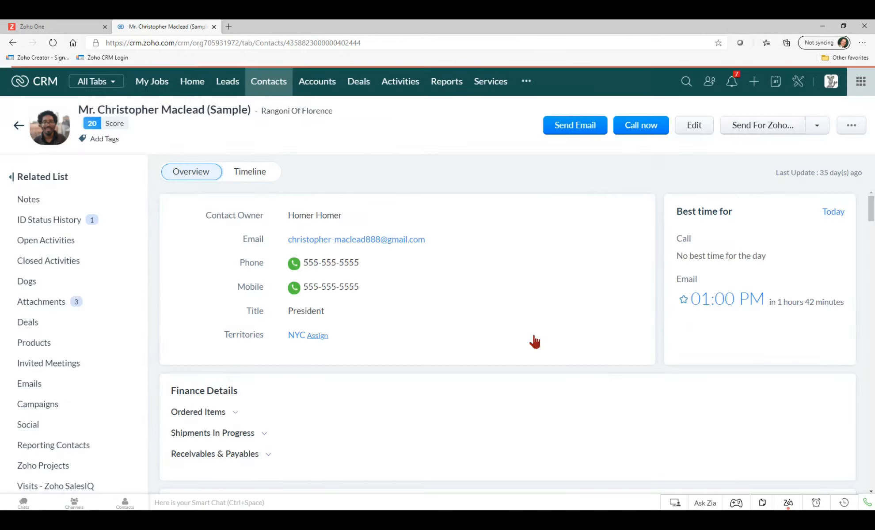
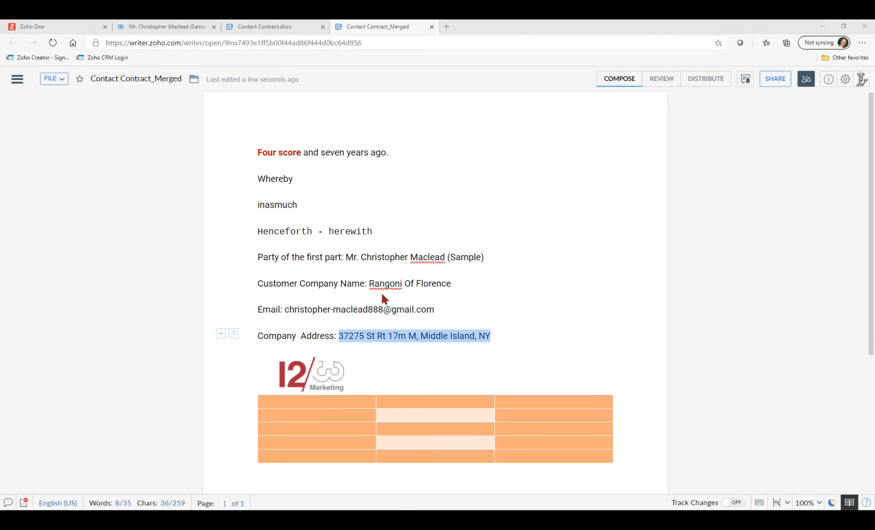
- Look over the merged contract and examine its distribution options for blog posting and sign services
scroll(389, 307, down, 5)
scroll(391, 312, up, 5)
click(703, 83)
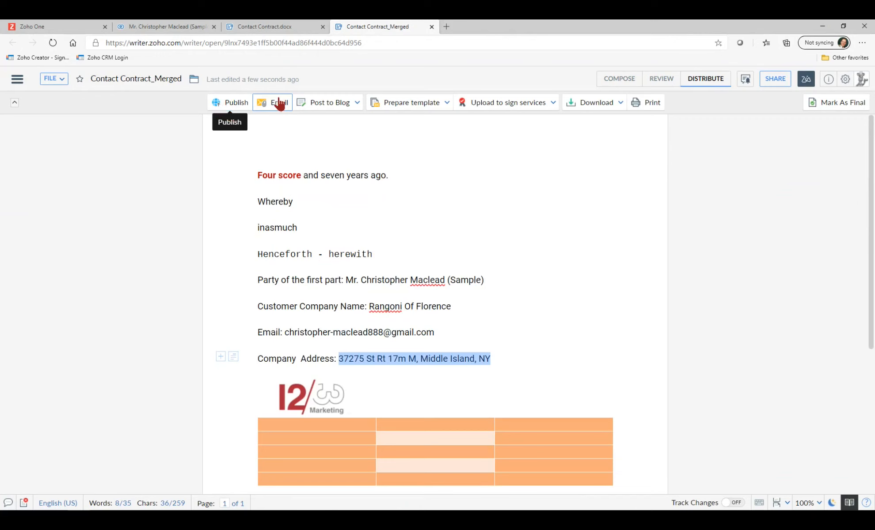
click(357, 104)
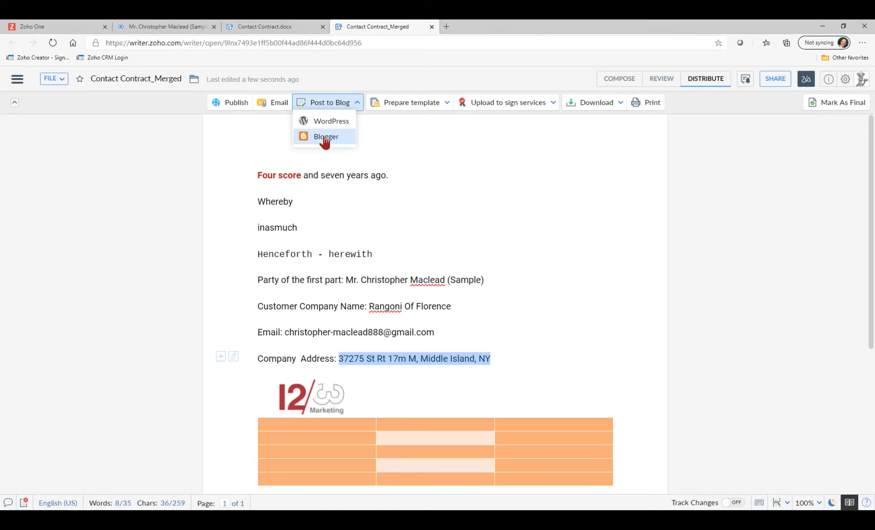
click(495, 107)
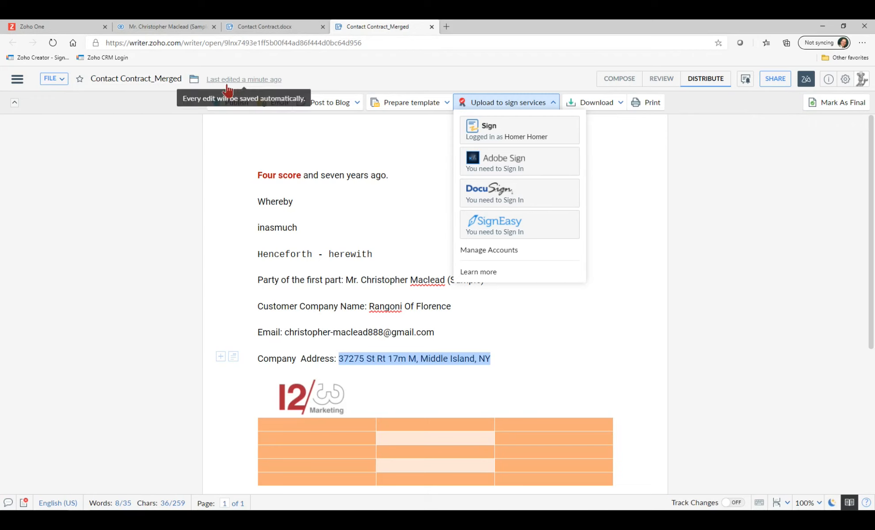
click(186, 78)
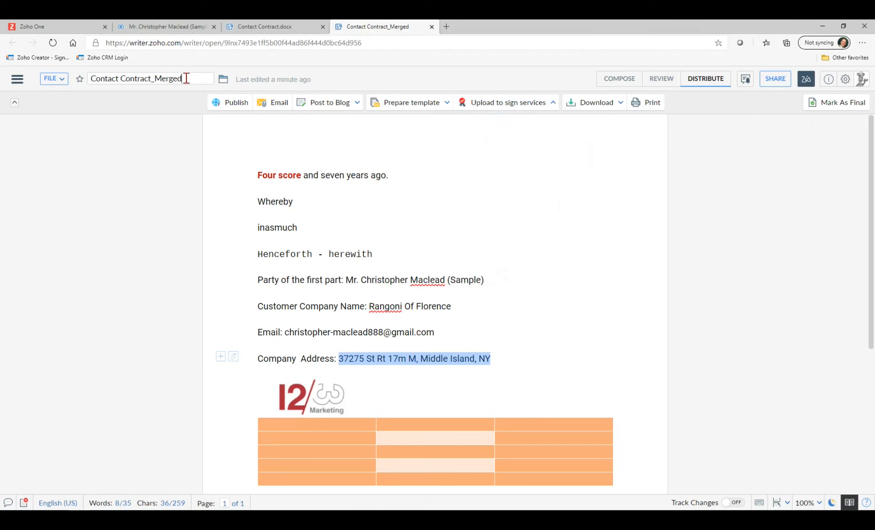
- Add "Our forefathers" after "Four score and seven years ago." in the merged document
click(393, 168)
text(O)
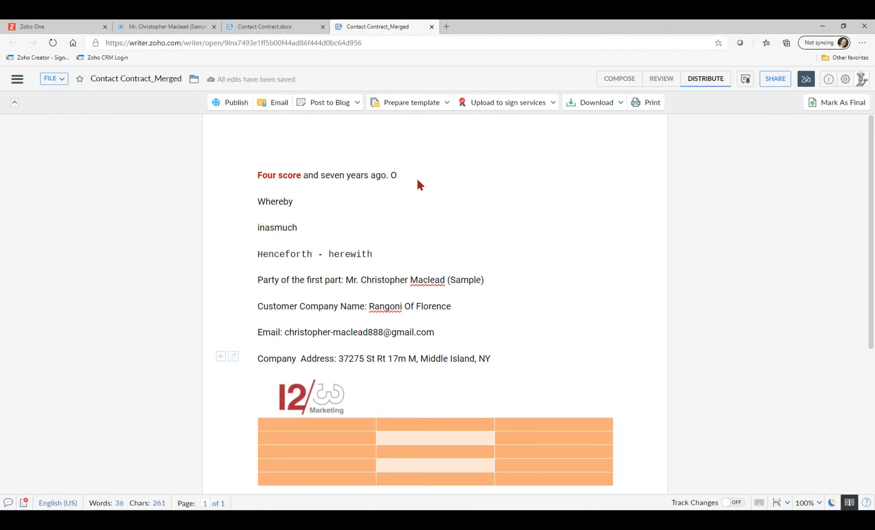
text(ur forefathers)
- Open Zia's writing insights for the merged document and examine the spelling, grammar, readability and full writing quality categories
click(806, 80)
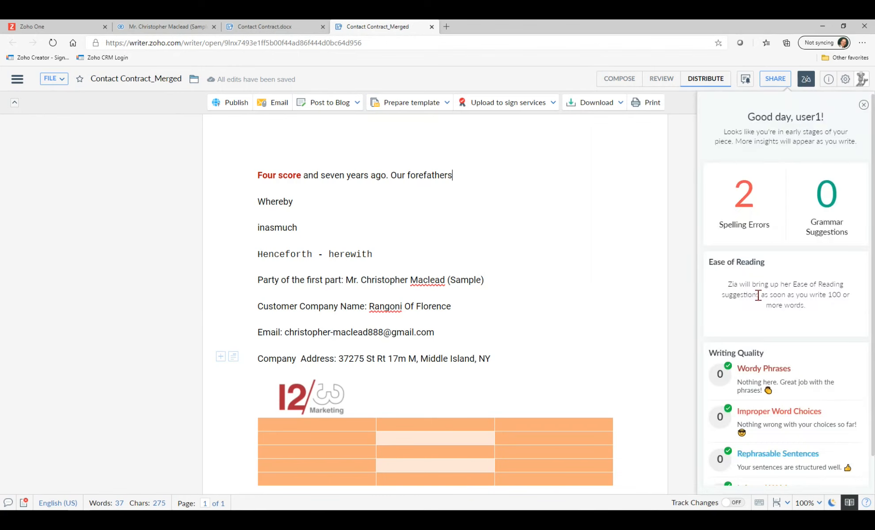
scroll(742, 248, down, 1)
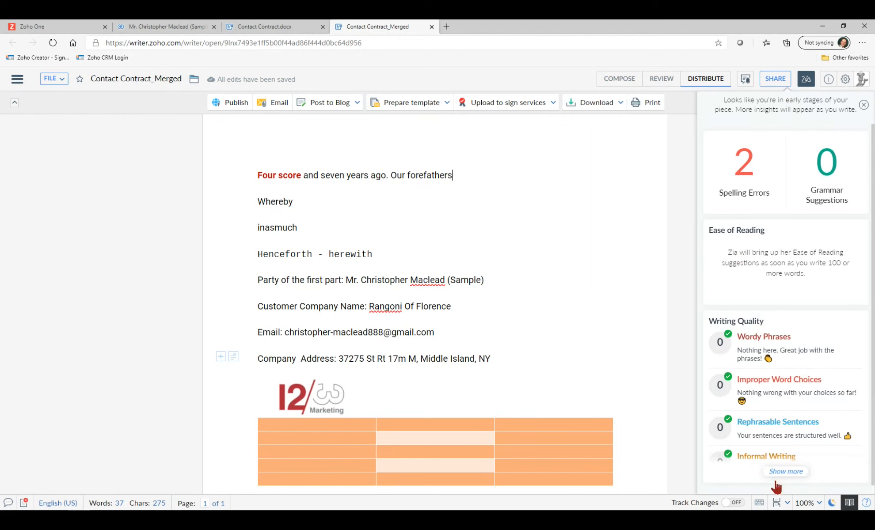
click(790, 473)
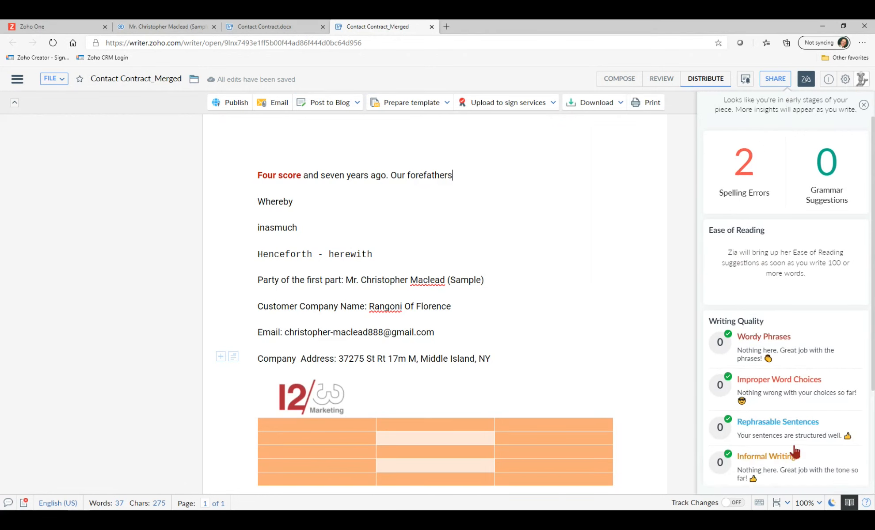
scroll(798, 391, down, 3)
scroll(798, 391, down, 3)
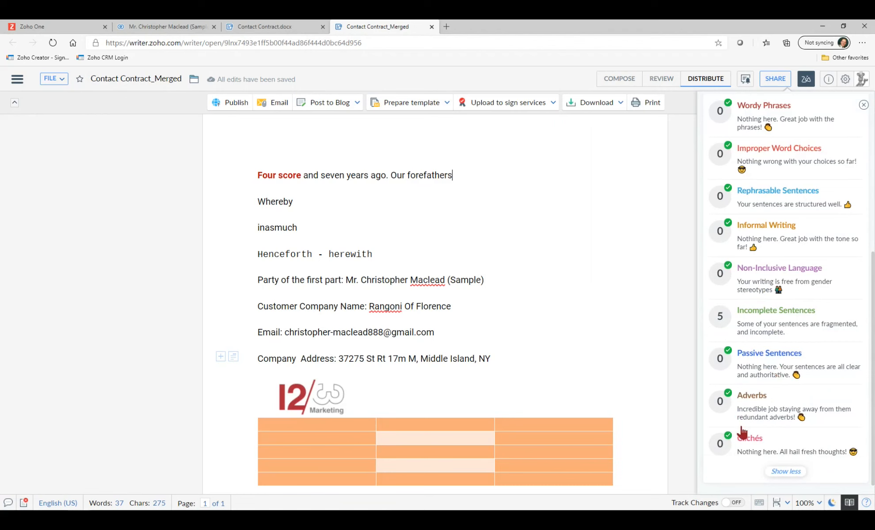
scroll(753, 468, up, 4)
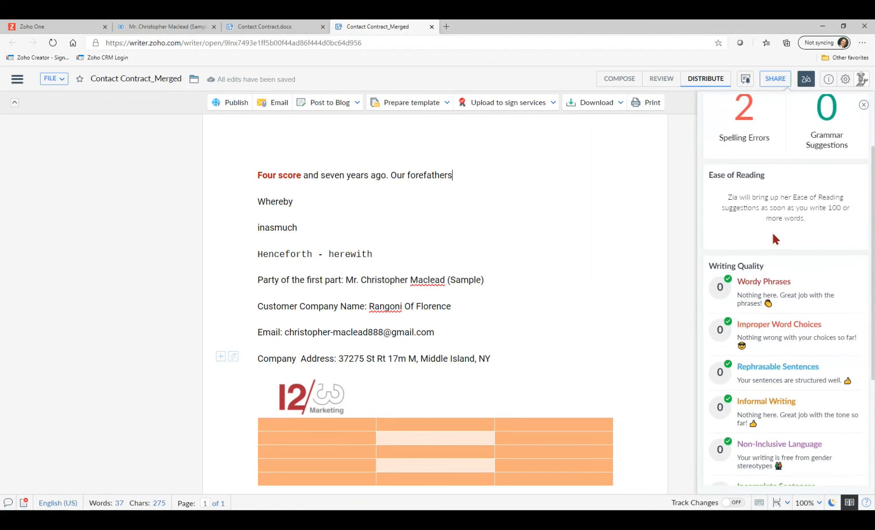
scroll(761, 227, up, 2)
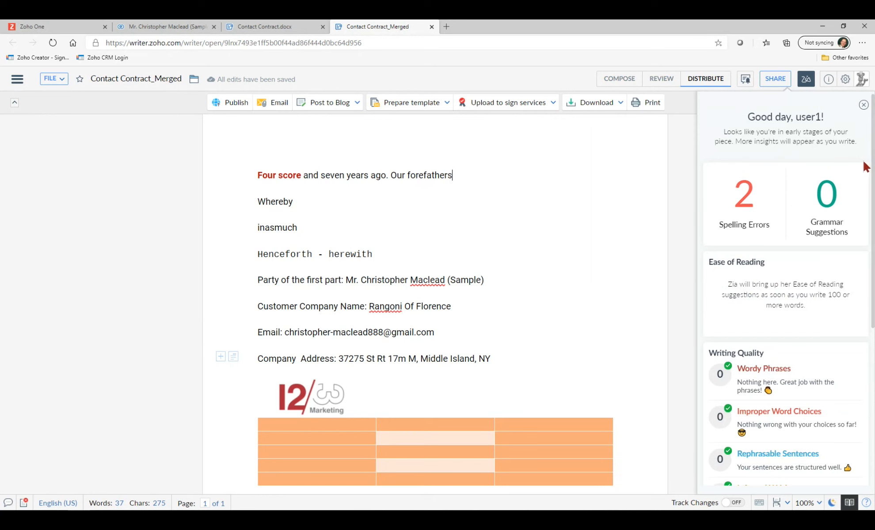
- Close Zia's writing insights, then open the font library and browse the list of all fonts
click(864, 106)
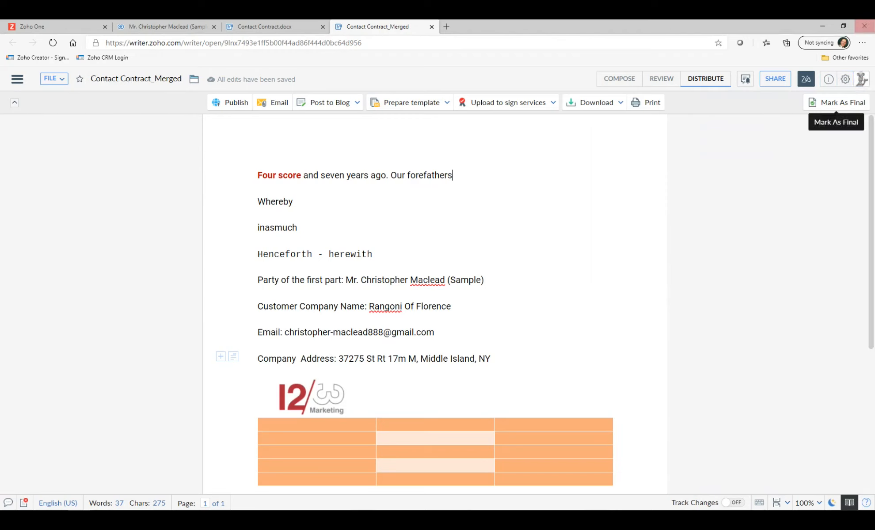
click(845, 78)
mouse_move(799, 133)
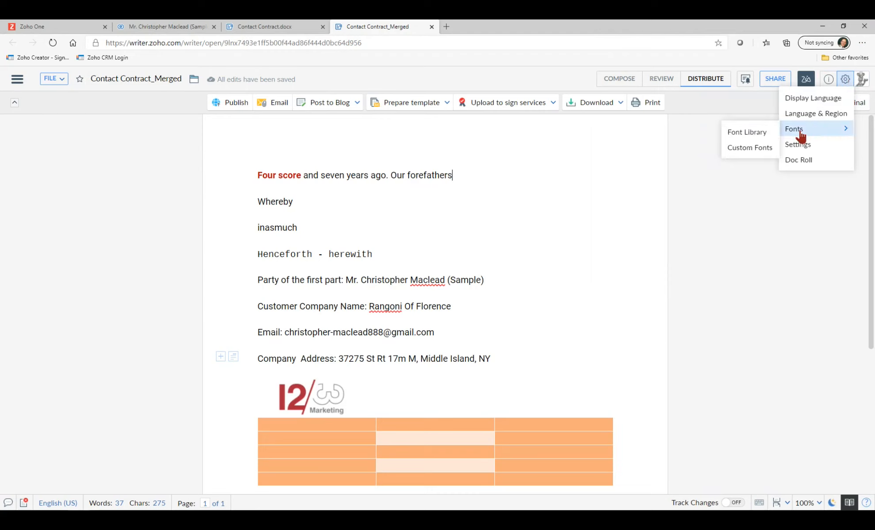
click(758, 133)
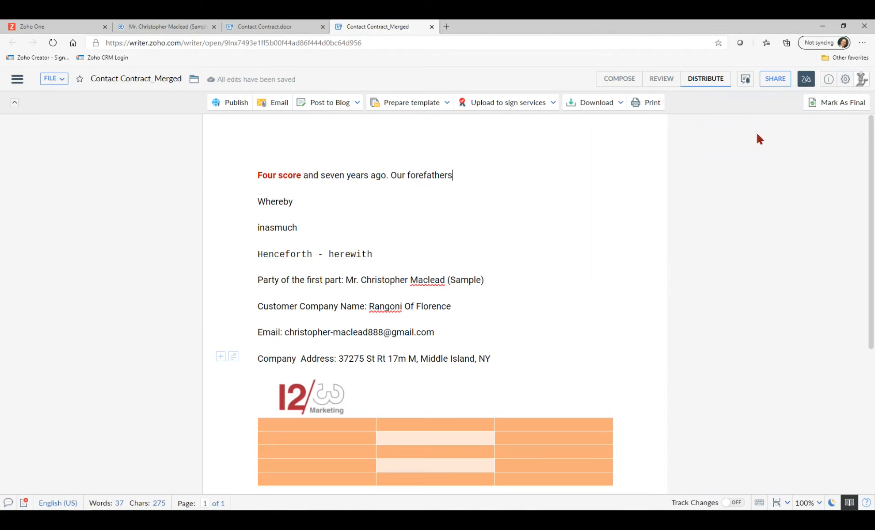
click(846, 80)
click(799, 130)
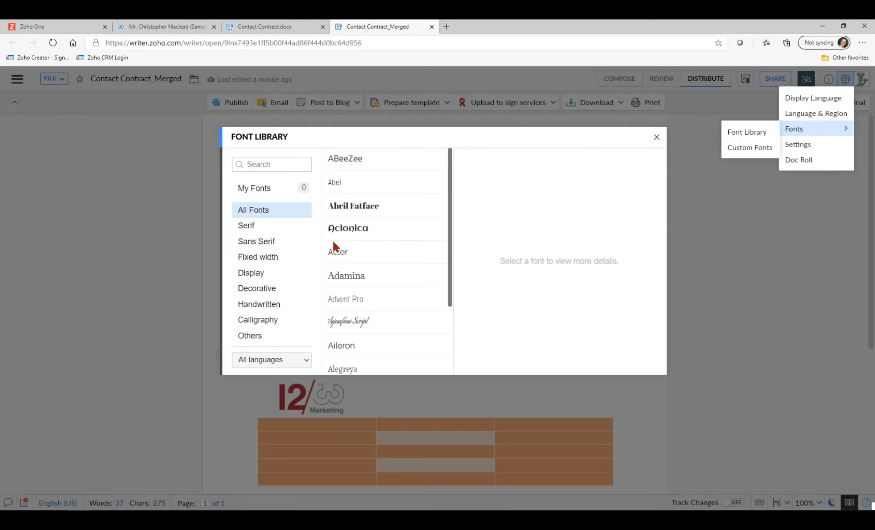
scroll(341, 271, down, 2)
scroll(402, 292, down, 5)
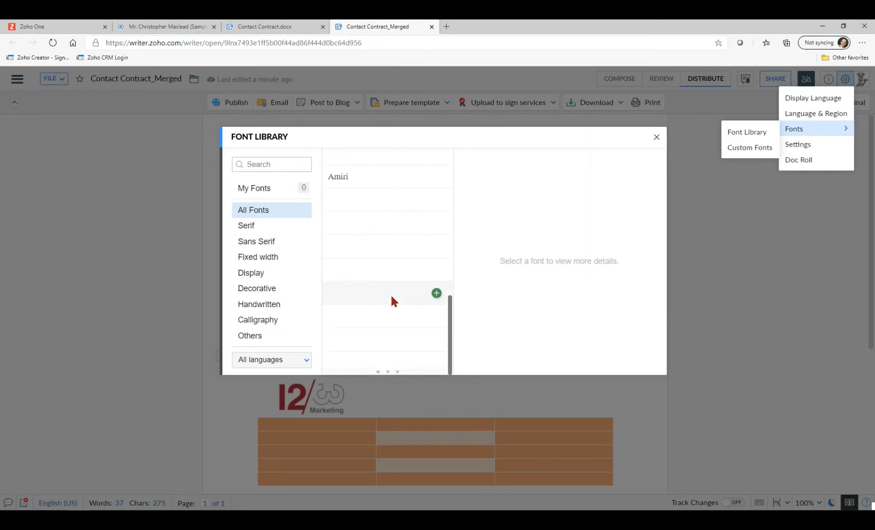
scroll(398, 287, down, 4)
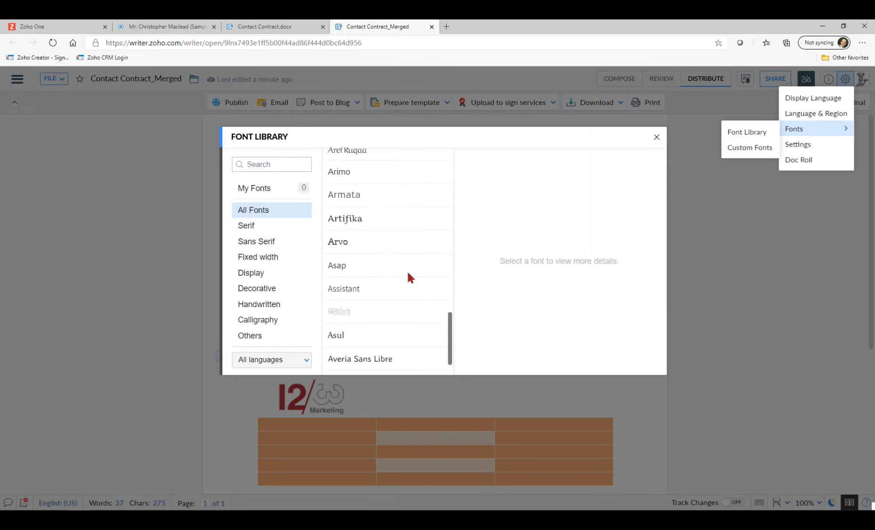
- Search the font library for "lato" and preview the Lato and Lato 2 fonts before closing the library
click(268, 164)
text(lato)
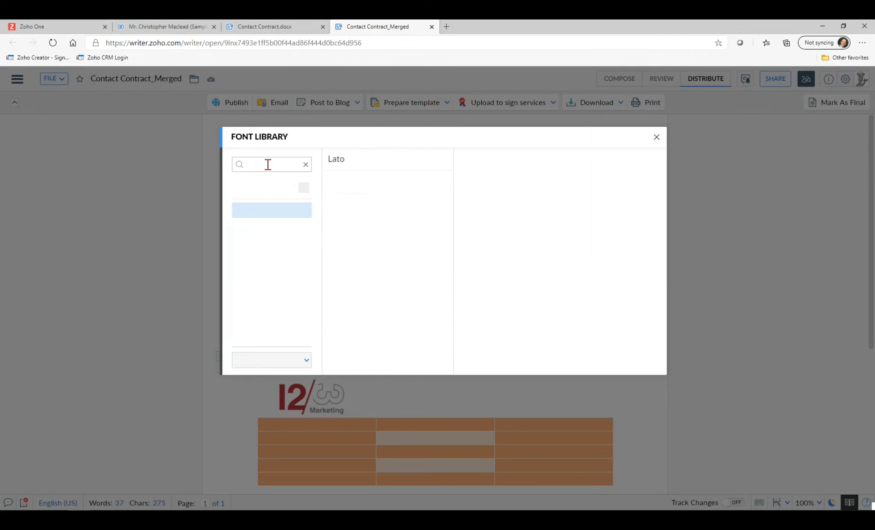
click(338, 160)
click(340, 184)
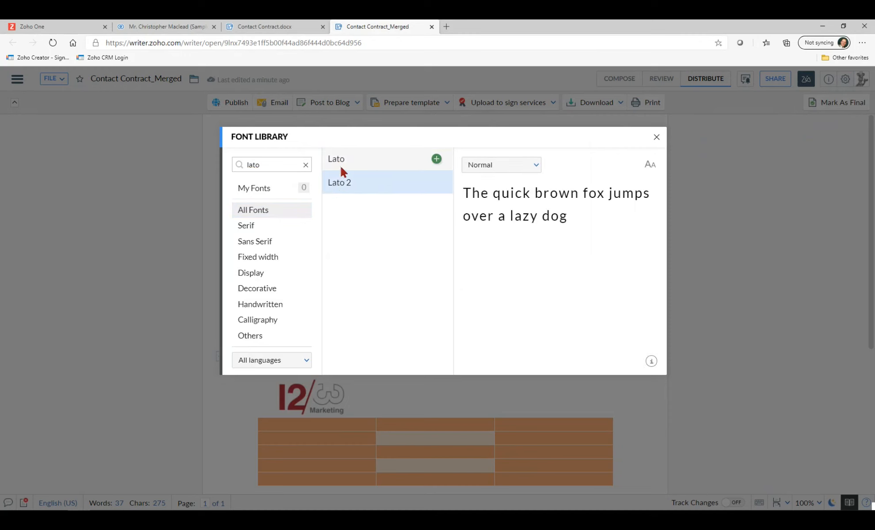
click(339, 164)
click(336, 174)
click(656, 138)
- Open the custom fonts dialog, try to add a font with the name left empty, and cancel
click(845, 80)
mouse_move(802, 131)
click(744, 149)
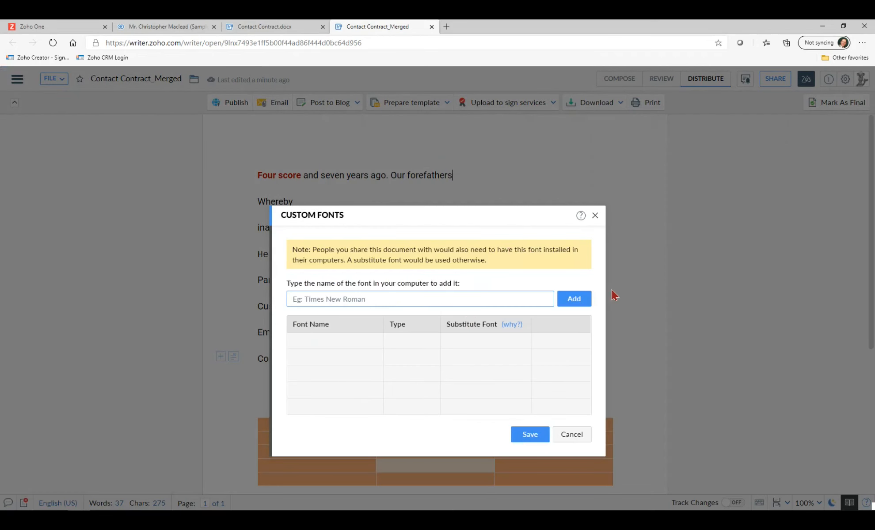
click(577, 304)
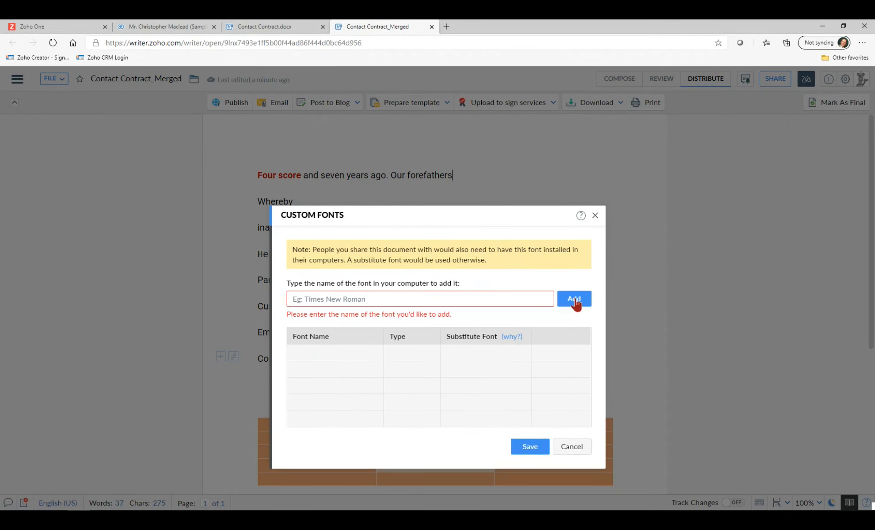
click(574, 449)
- Reopen the font library, filter the fonts by Turkish, and look through the list before closing it
click(845, 79)
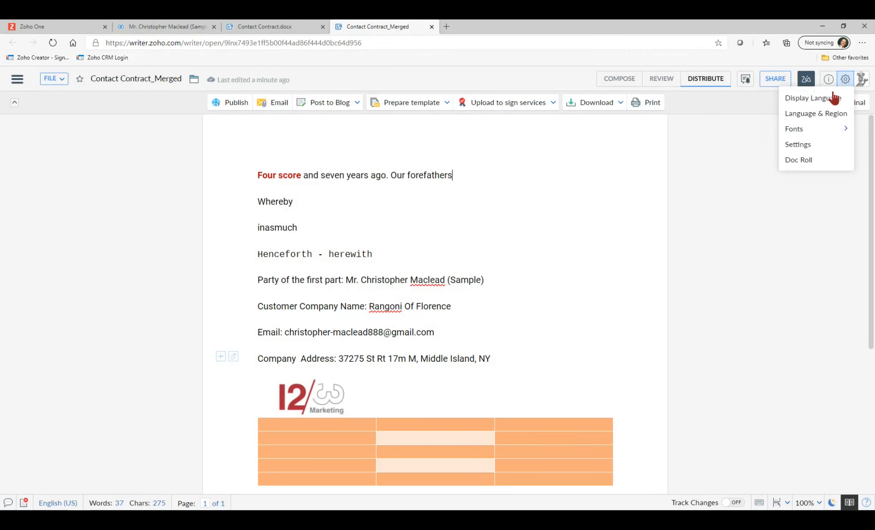
mouse_move(802, 128)
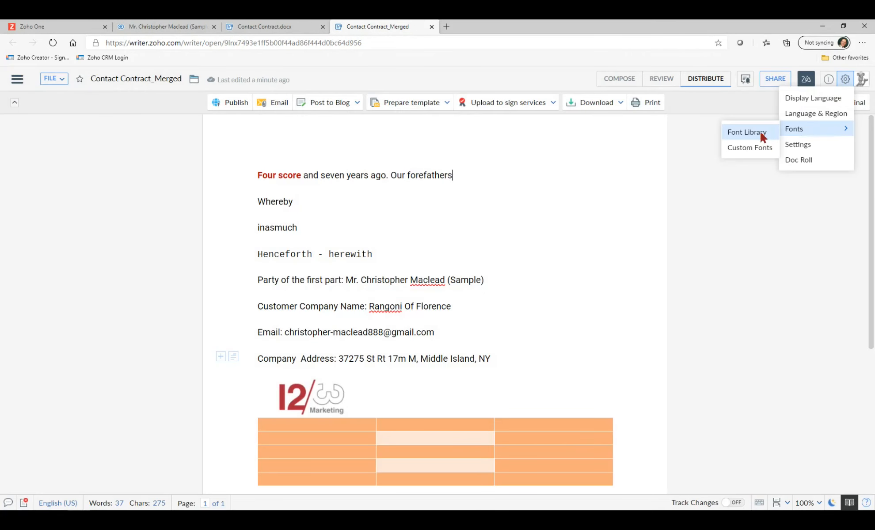
click(763, 134)
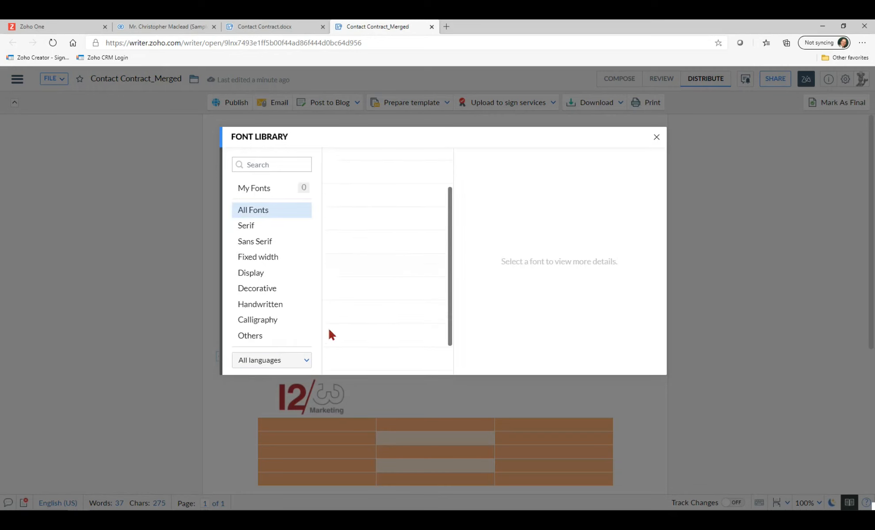
mouse_move(405, 249)
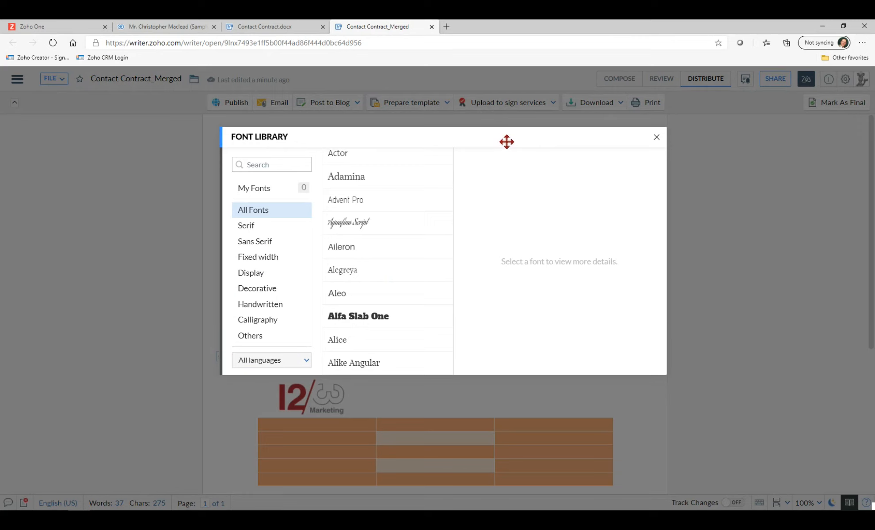
mouse_move(375, 226)
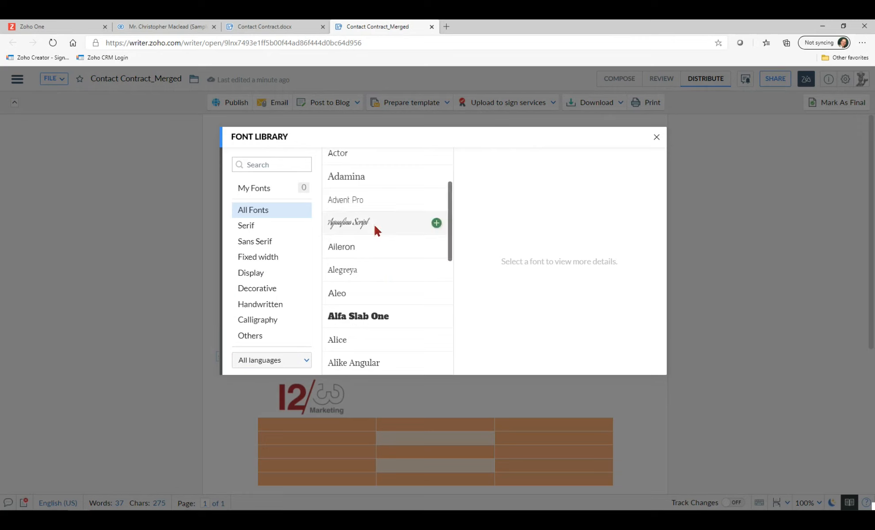
scroll(384, 246, down, 6)
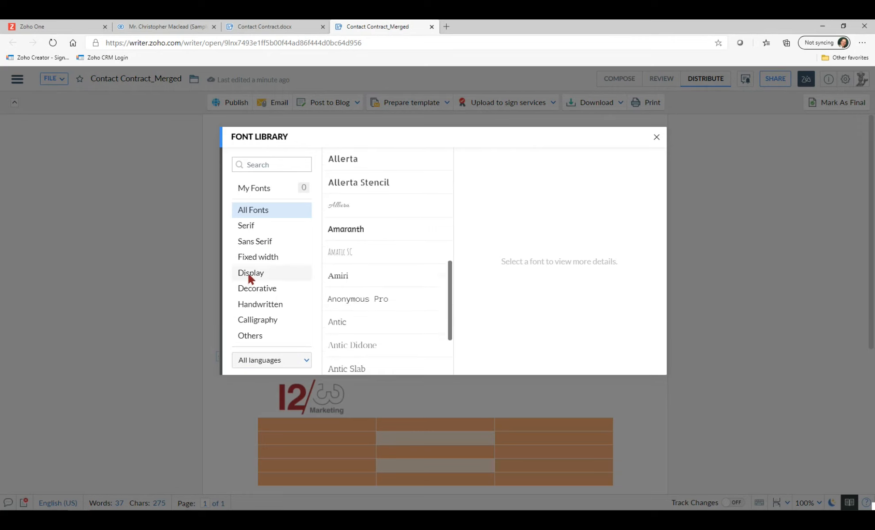
click(306, 361)
scroll(254, 264, down, 10)
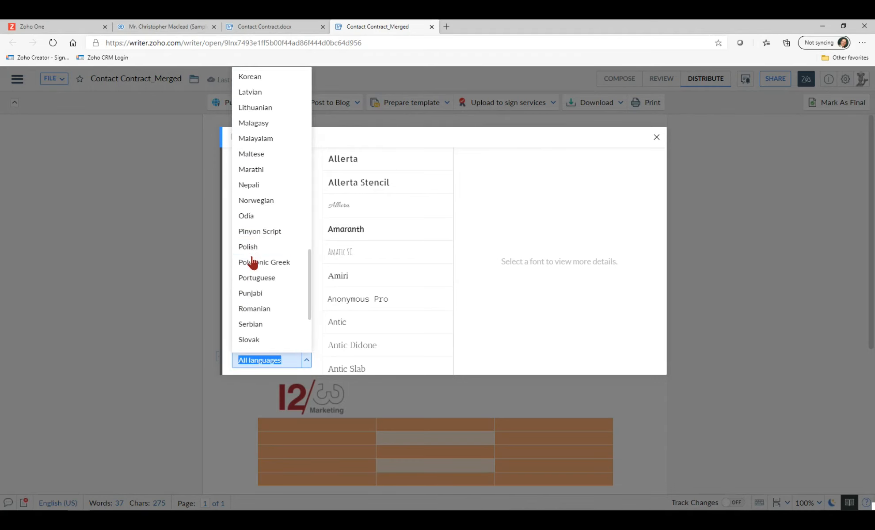
scroll(248, 261, down, 3)
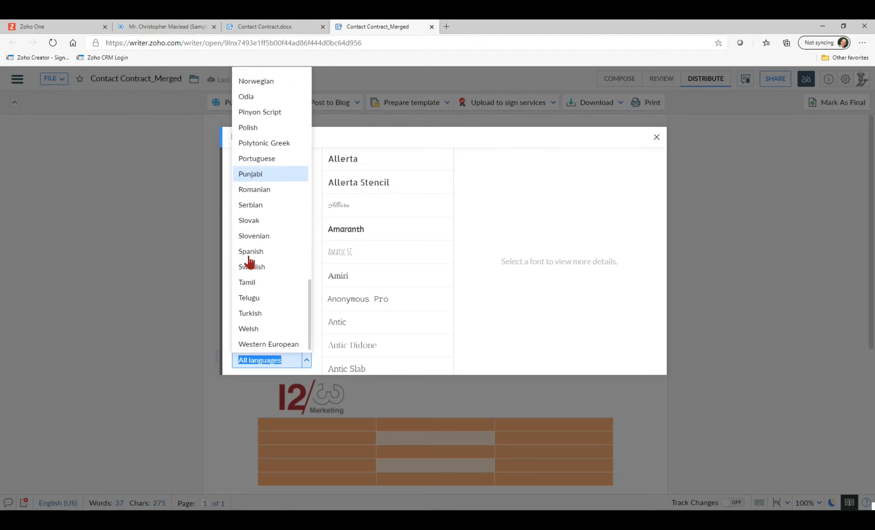
click(251, 312)
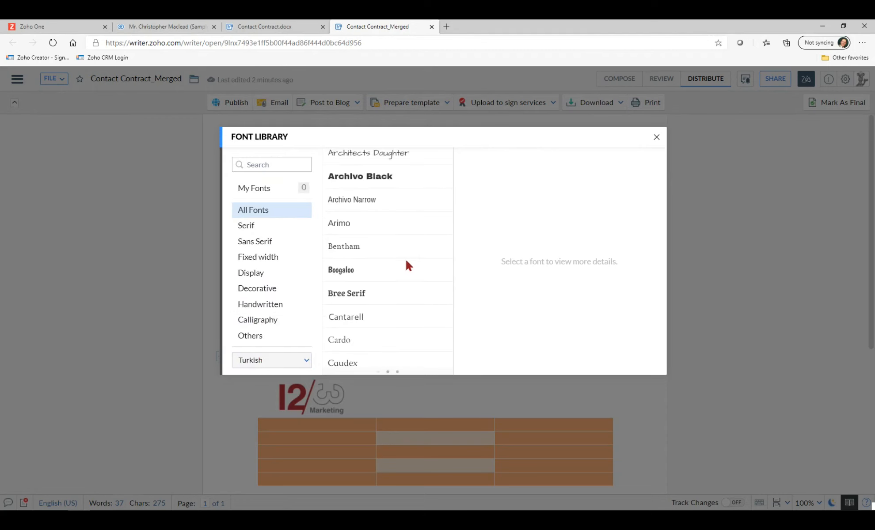
scroll(381, 259, down, 1)
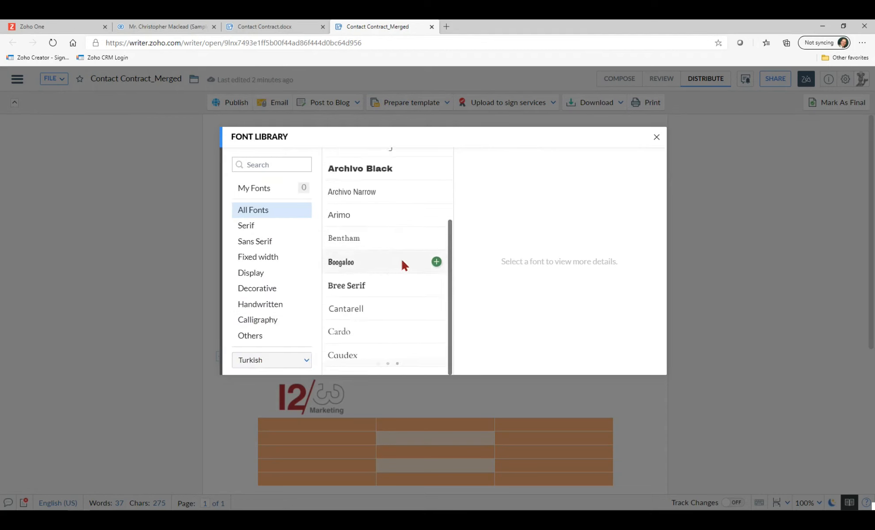
click(657, 137)
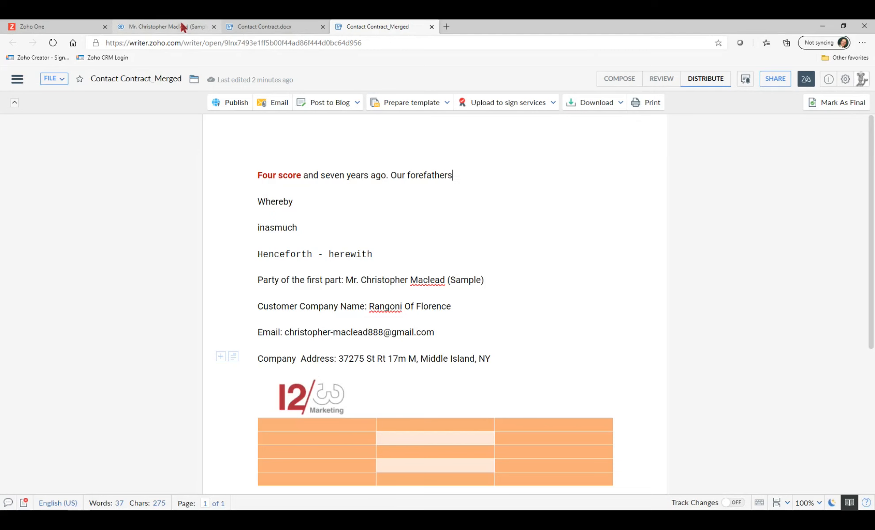
- Switch to the sample contact in Zoho CRM, reload the record, and examine its attachments and other related lists
click(160, 28)
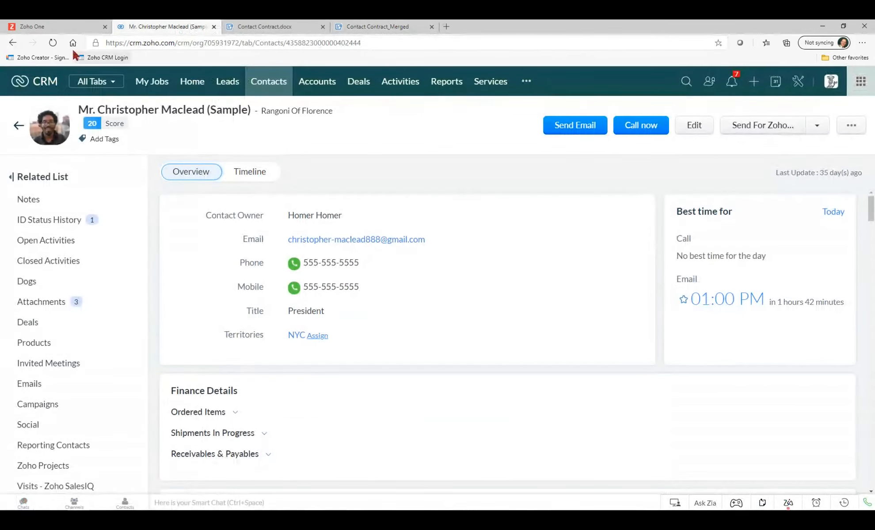
click(53, 43)
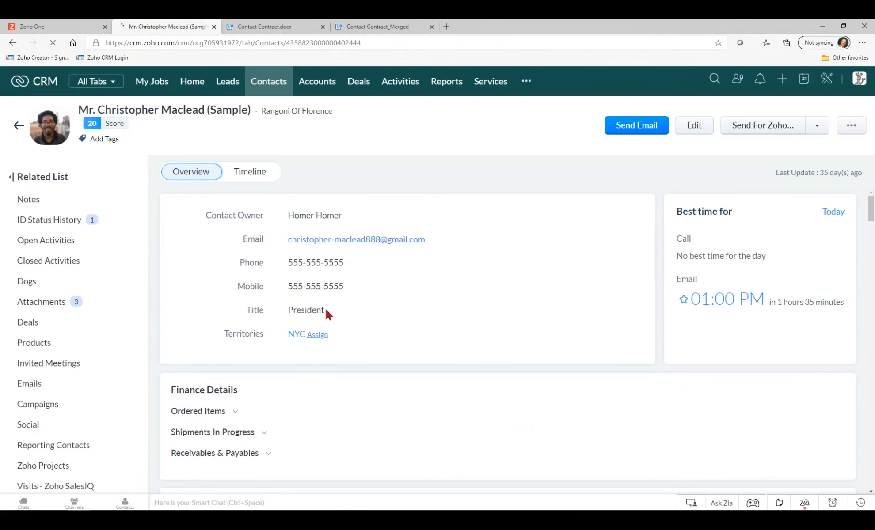
click(41, 302)
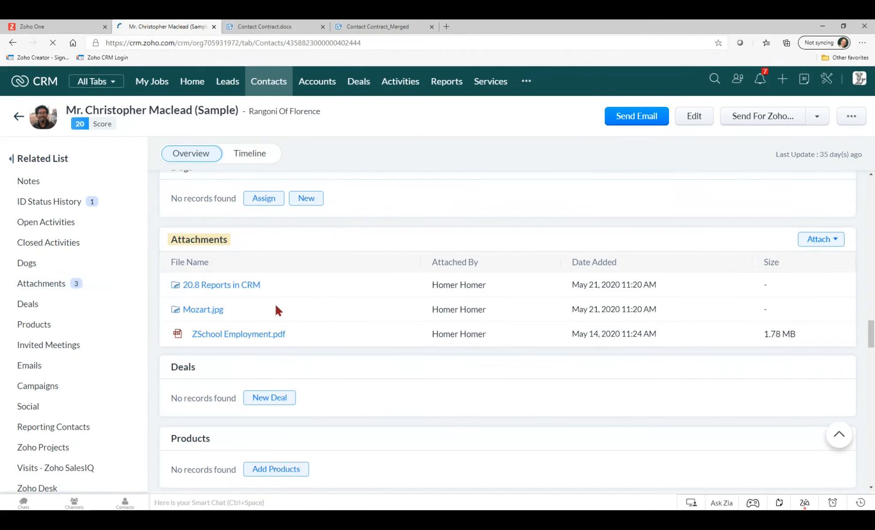
scroll(237, 296, down, 15)
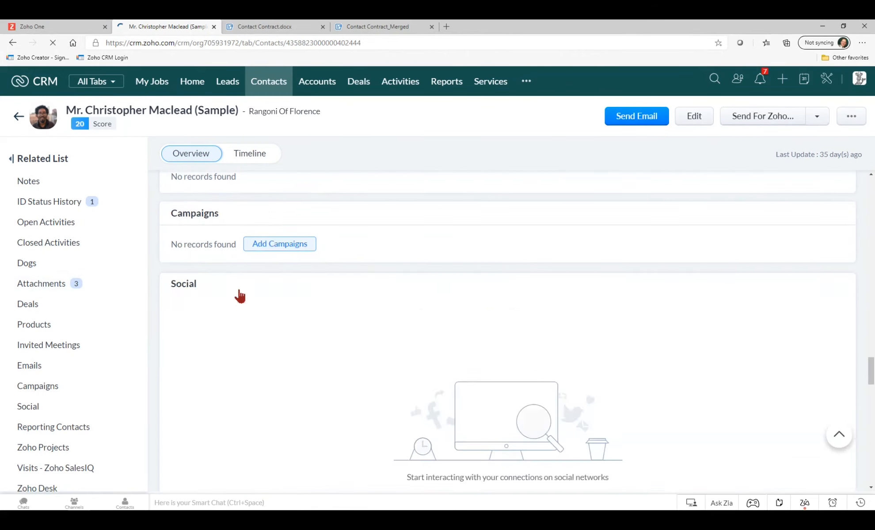
scroll(254, 307, down, 5)
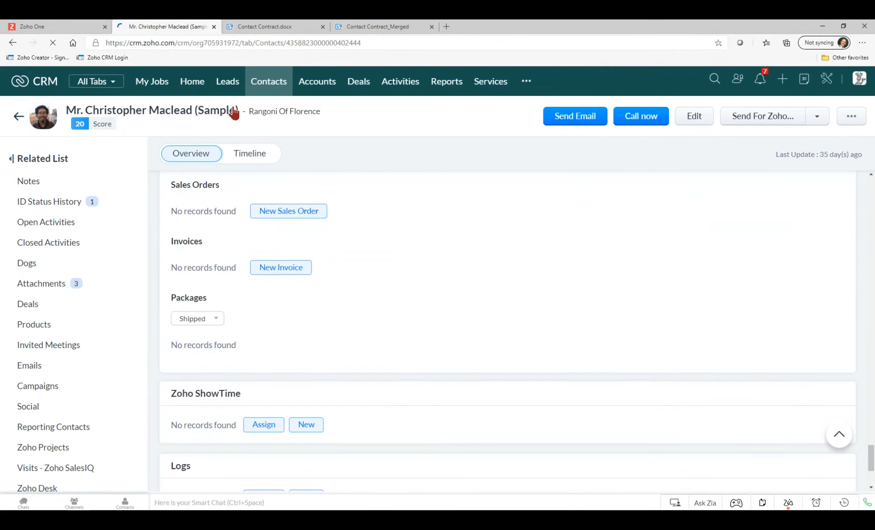
- Open the CRM's Documents module and examine the Document Library folder and the Documents category
click(524, 84)
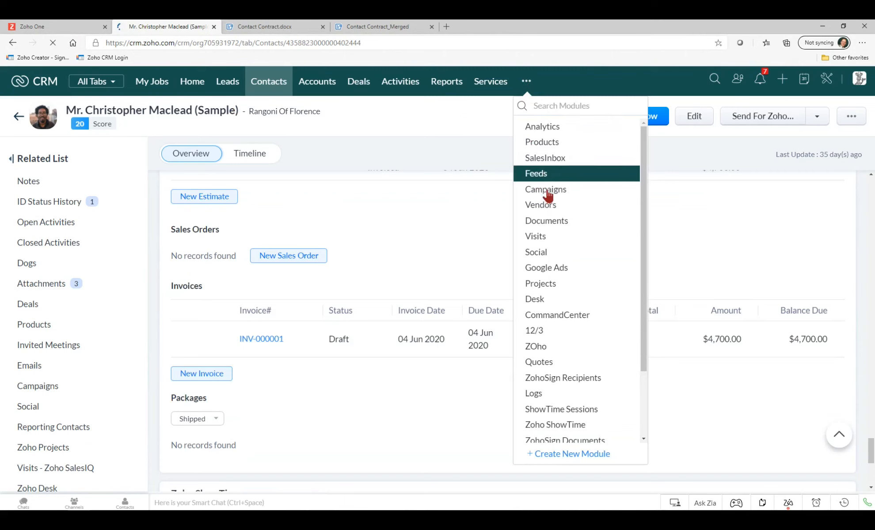
scroll(559, 282, down, 2)
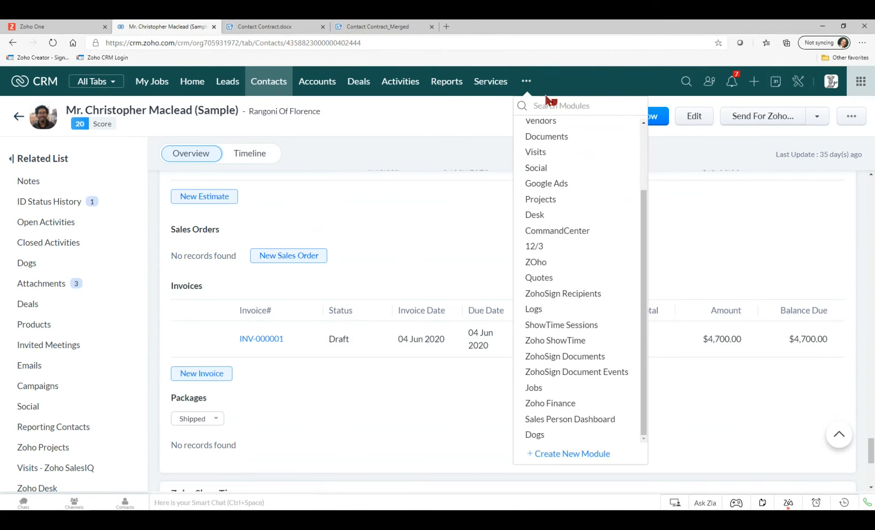
click(535, 136)
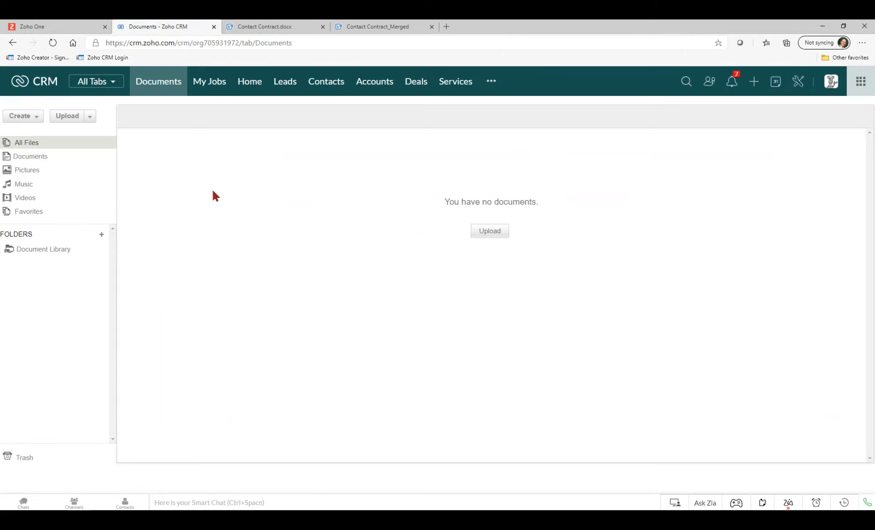
click(34, 251)
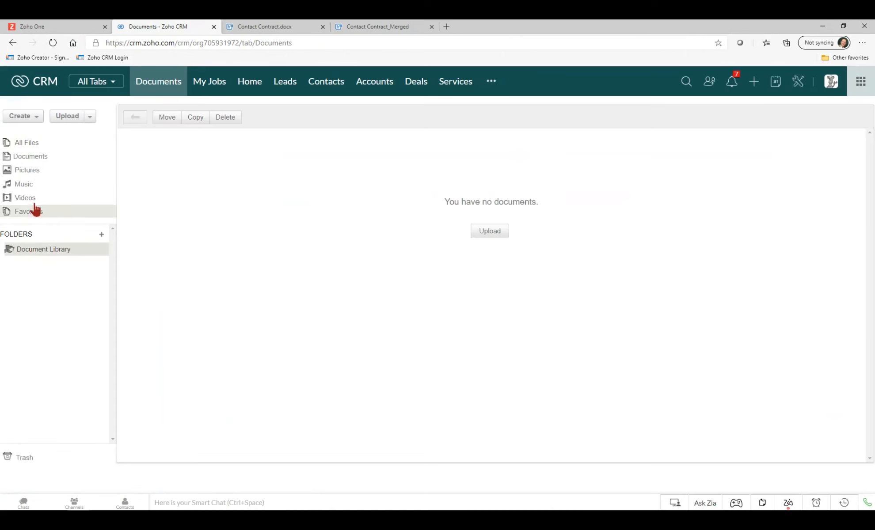
click(34, 162)
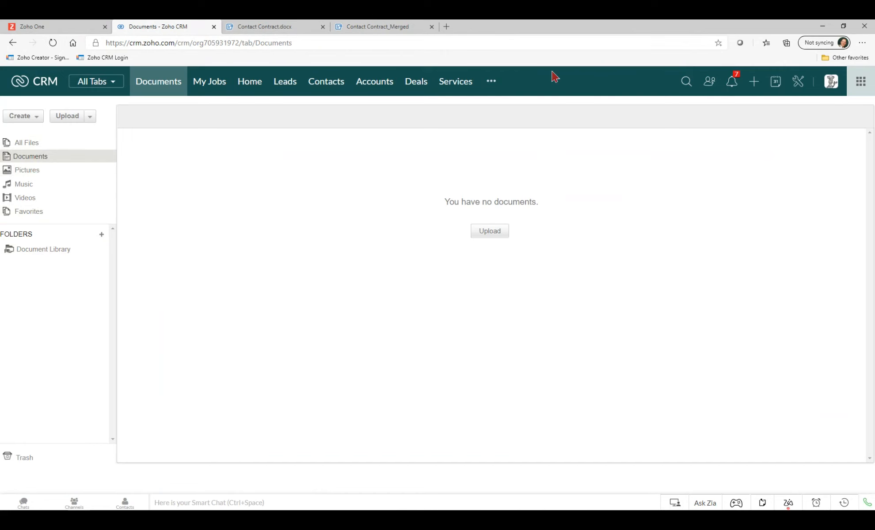
- Return to Contact Contract_Merged in Zoho Writer and open the overview of all documents
click(391, 27)
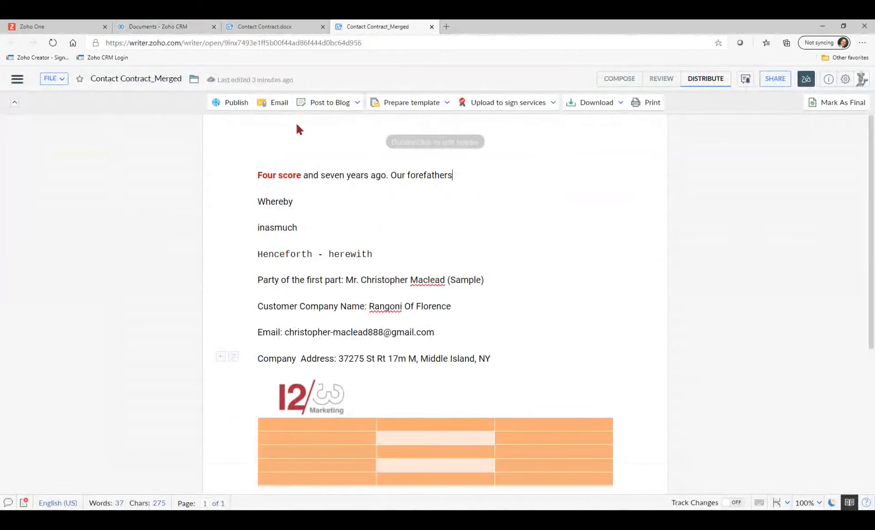
click(50, 82)
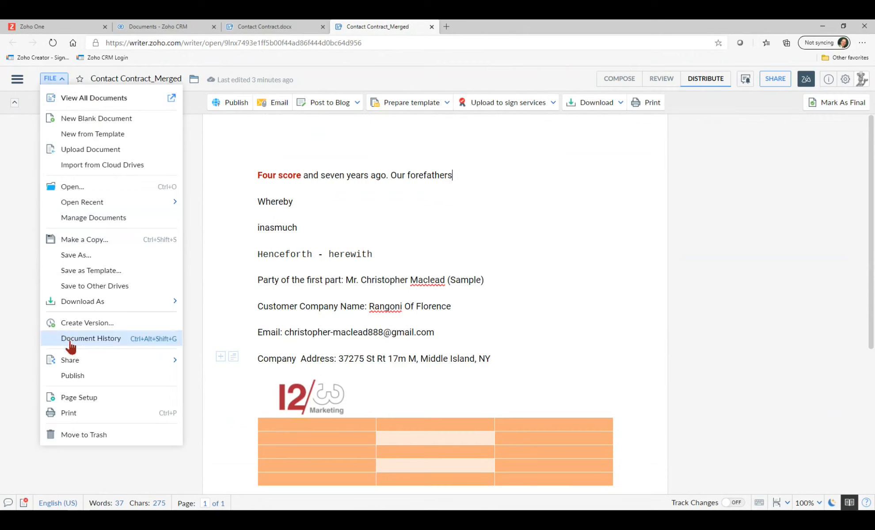
mouse_move(75, 303)
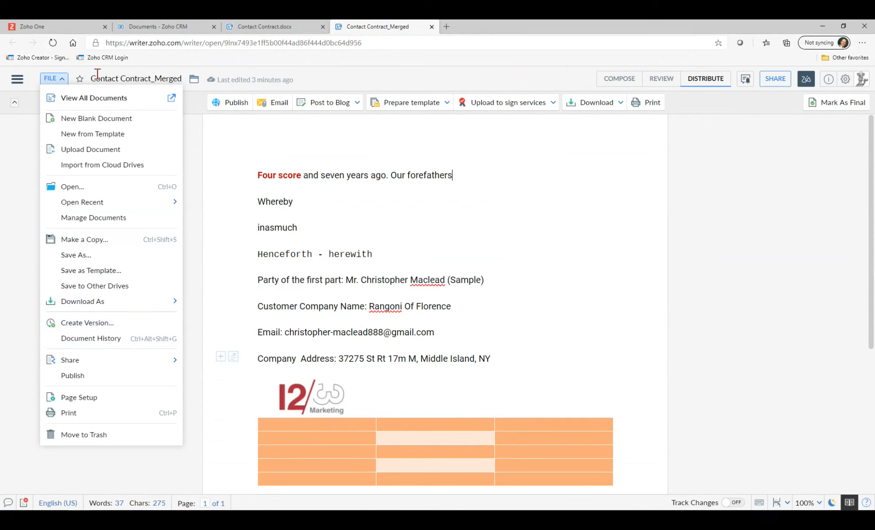
click(87, 101)
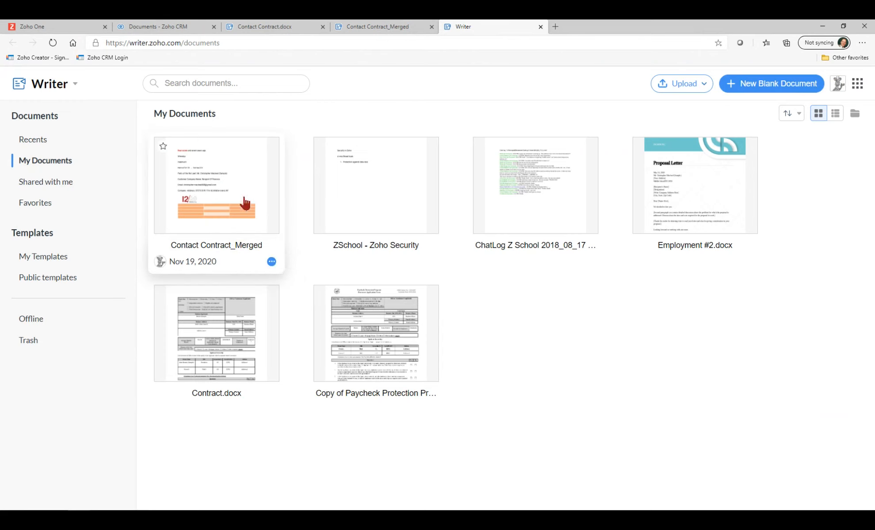
- Switch to Zoho CRM, reopen the sample contact from the recent items, and examine its attachments and other related lists
click(170, 26)
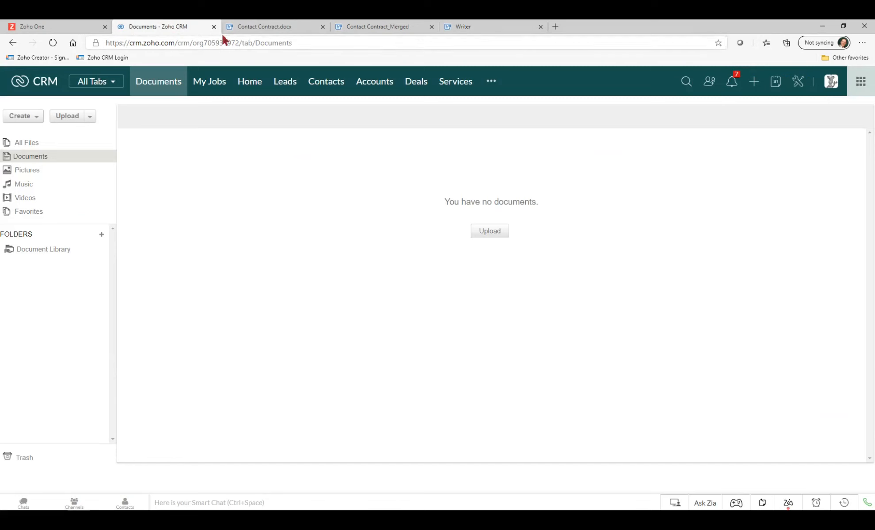
click(843, 504)
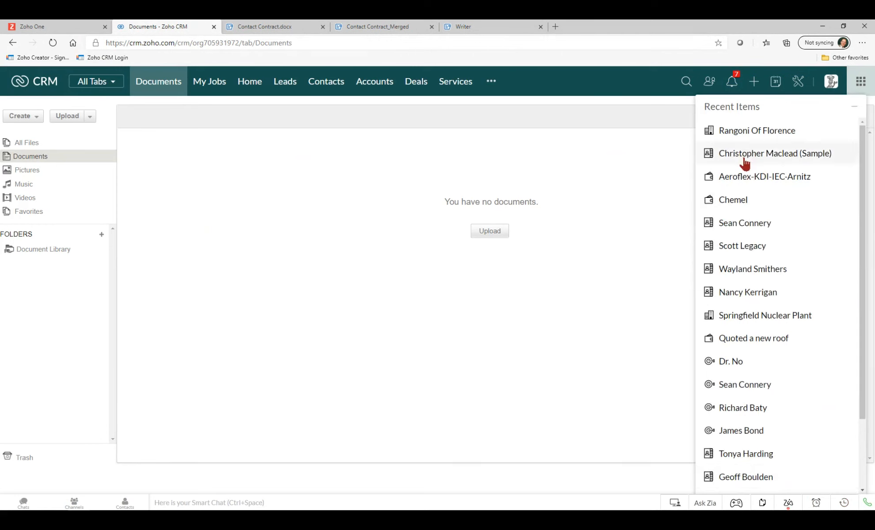
click(745, 166)
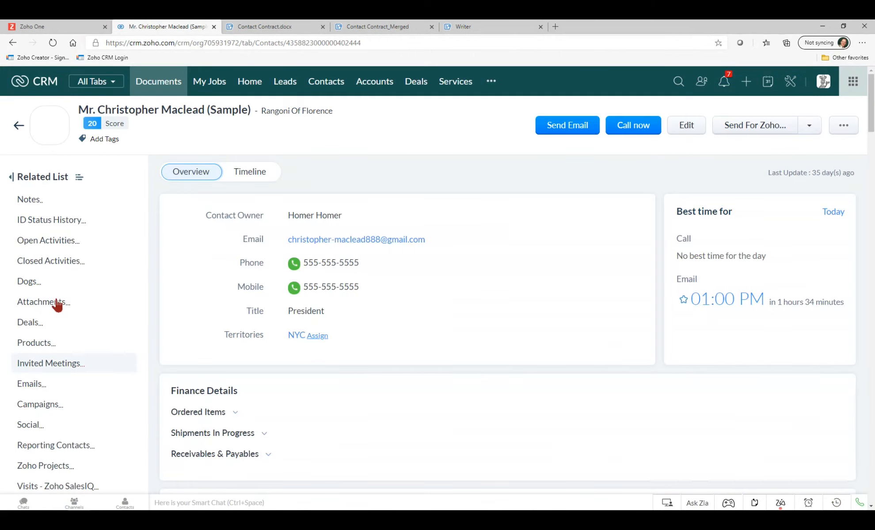
click(55, 304)
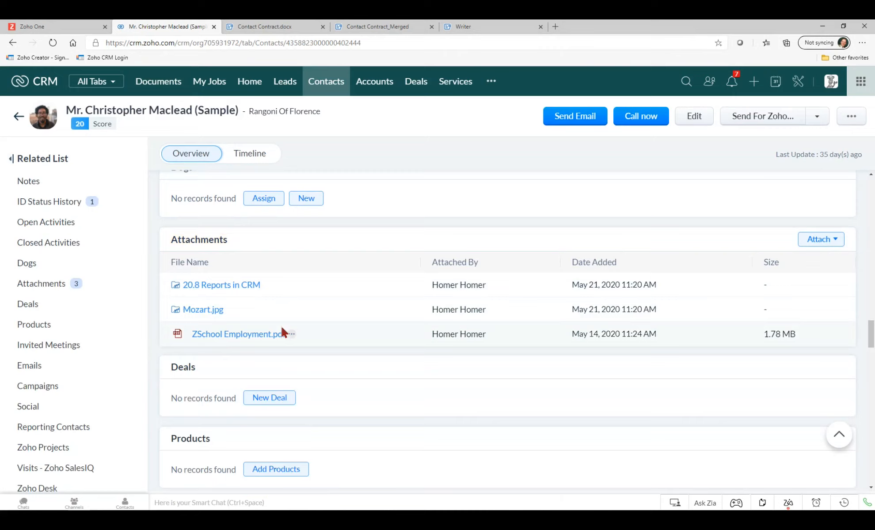
scroll(441, 314, down, 15)
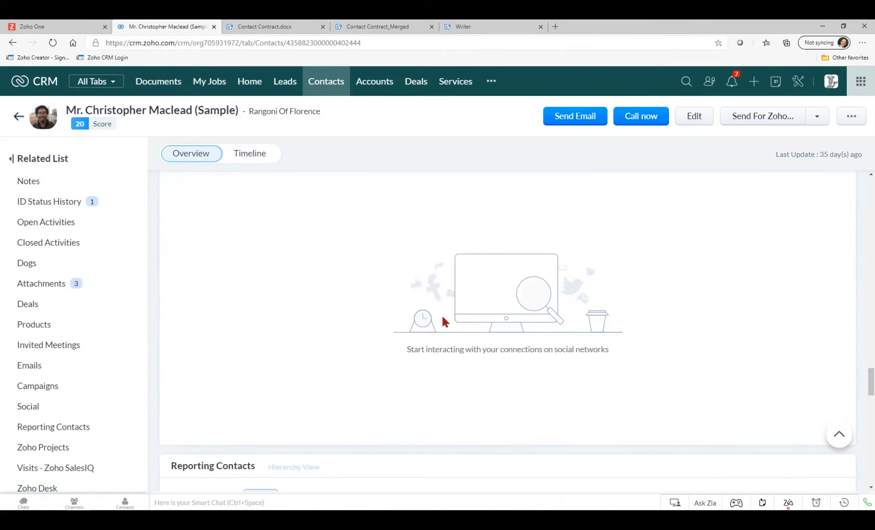
scroll(439, 317, down, 8)
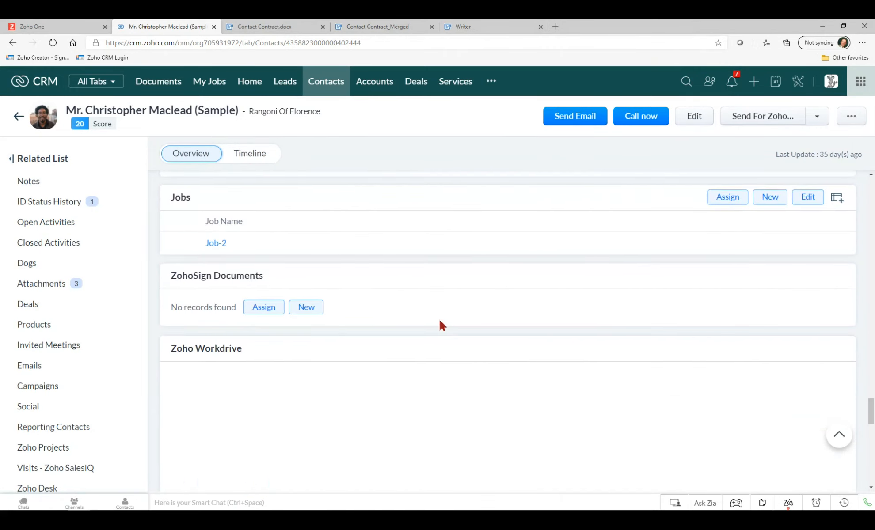
scroll(438, 317, up, 10)
scroll(439, 321, up, 15)
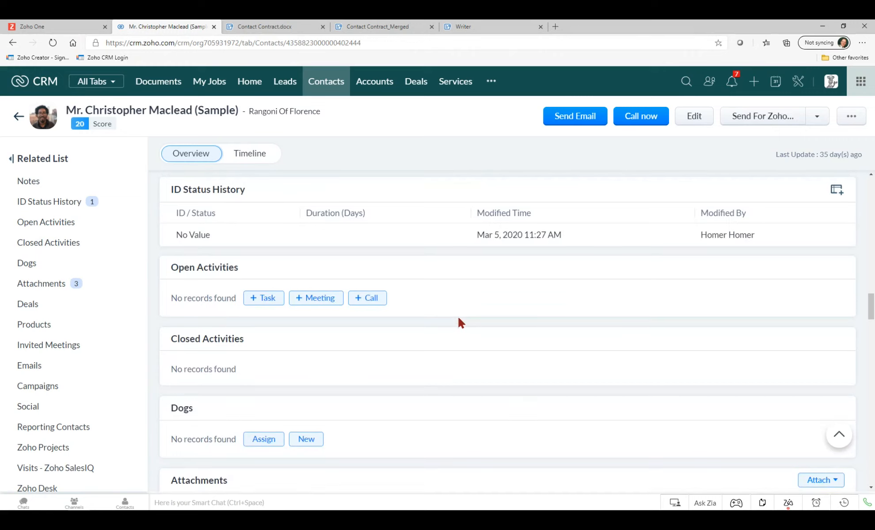
scroll(457, 318, up, 12)
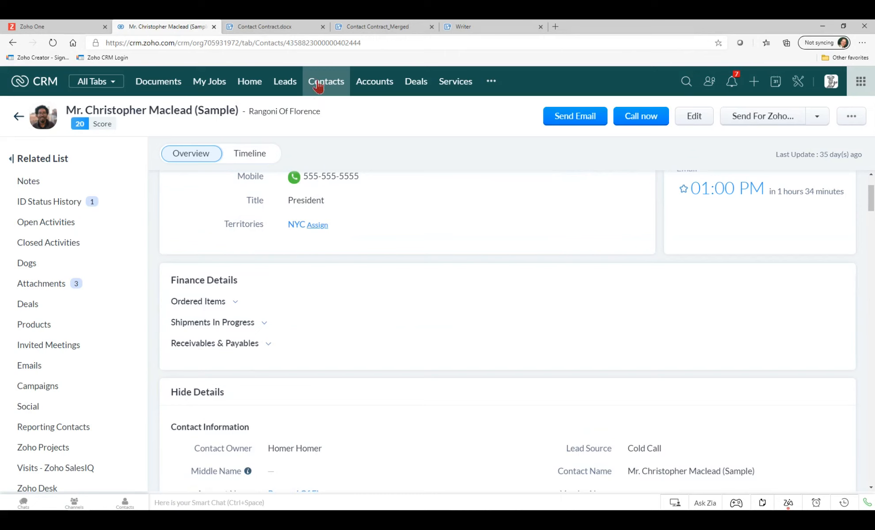
- Go to the Contacts list and start a mail merge of the selected contacts with the Contact Contract.docx template in Zoho Writer
click(335, 83)
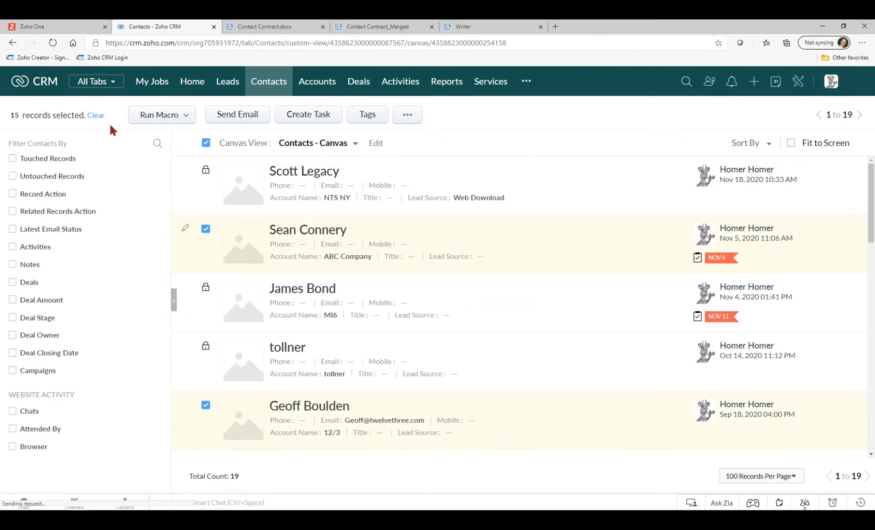
click(407, 117)
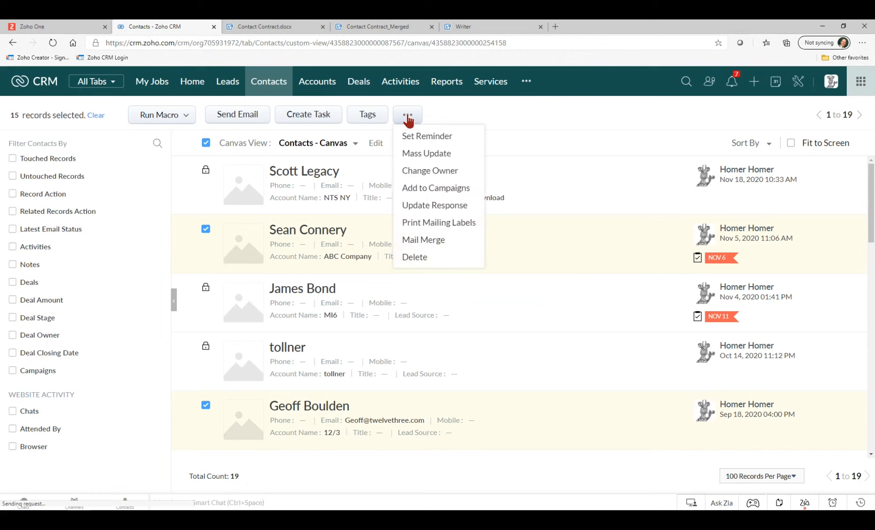
click(423, 240)
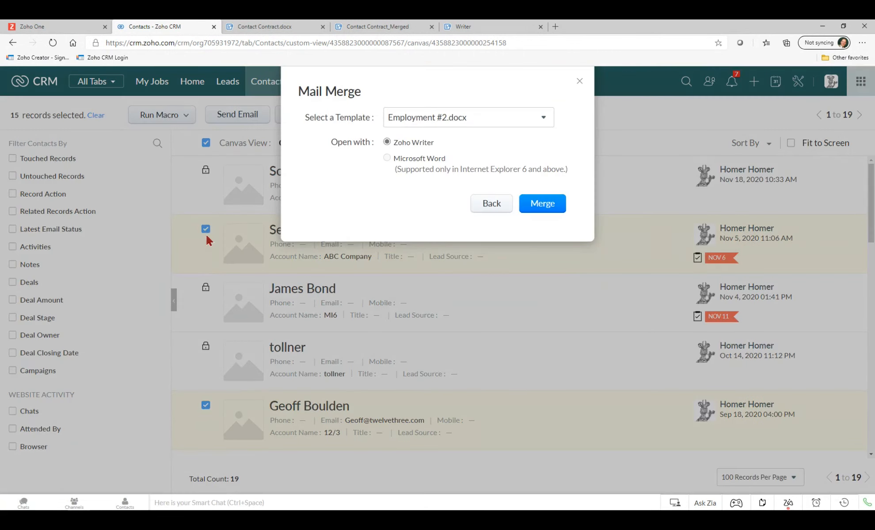
click(543, 120)
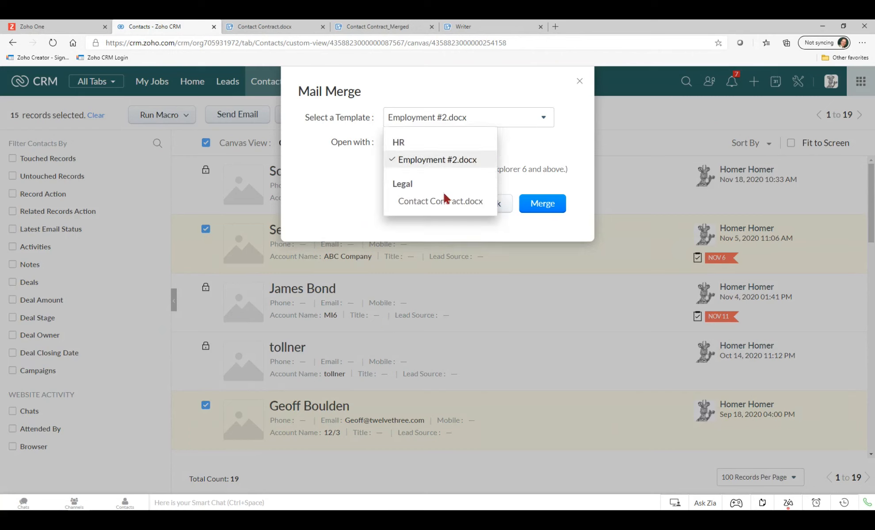
click(441, 206)
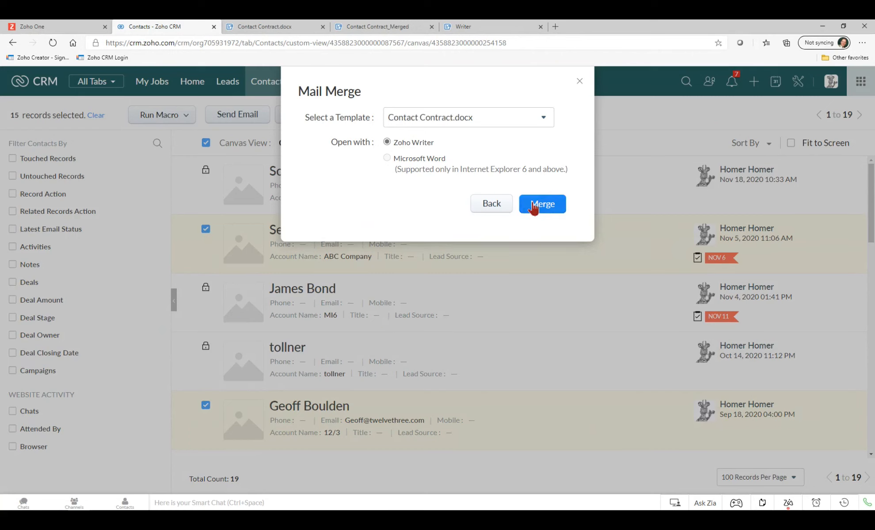
click(533, 207)
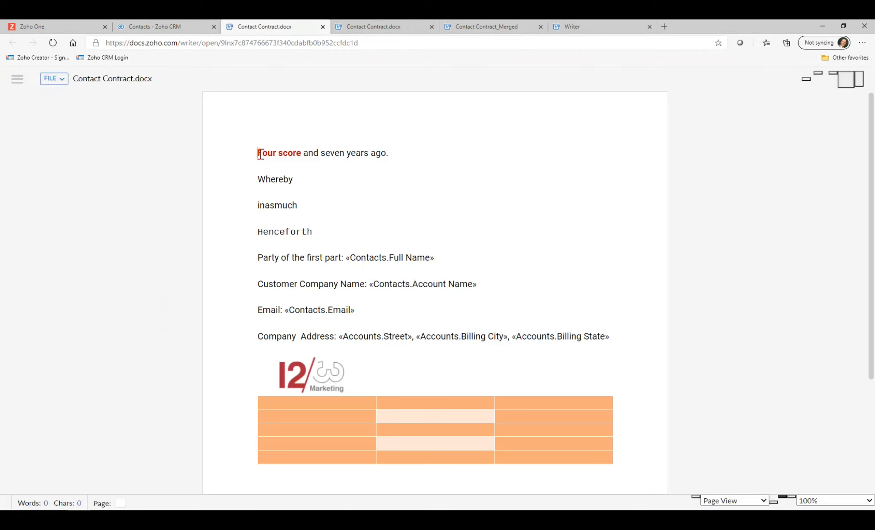
- Add a "Happy Holidays" line followed by a blank line above the "Four score" sentence, and update the template
key(Return)
text(H)
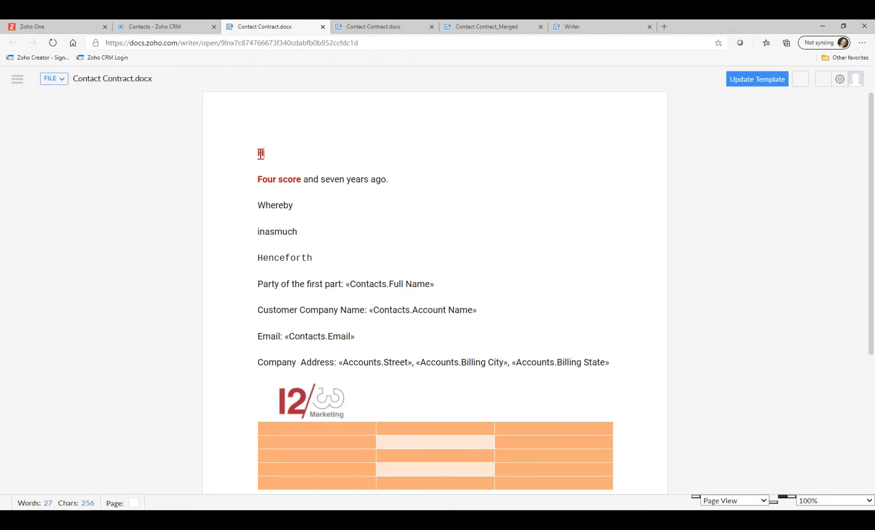
text(appy Holidays)
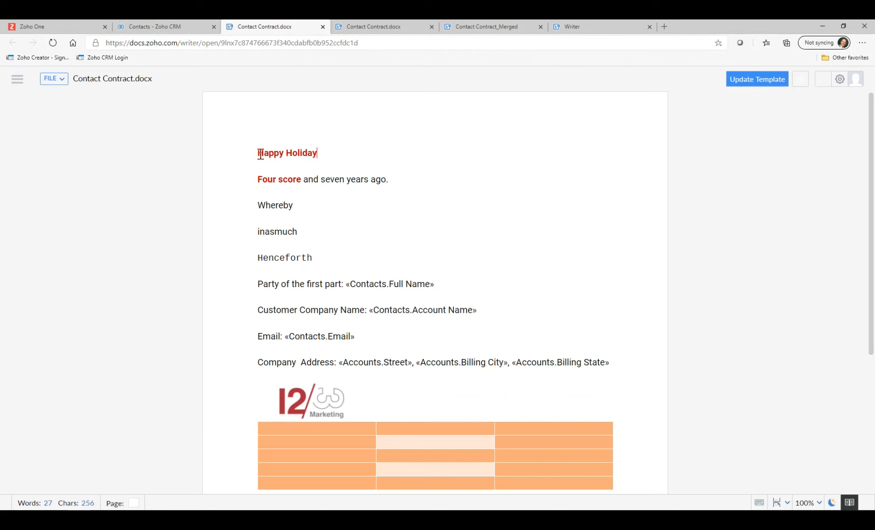
key(Return)
click(758, 82)
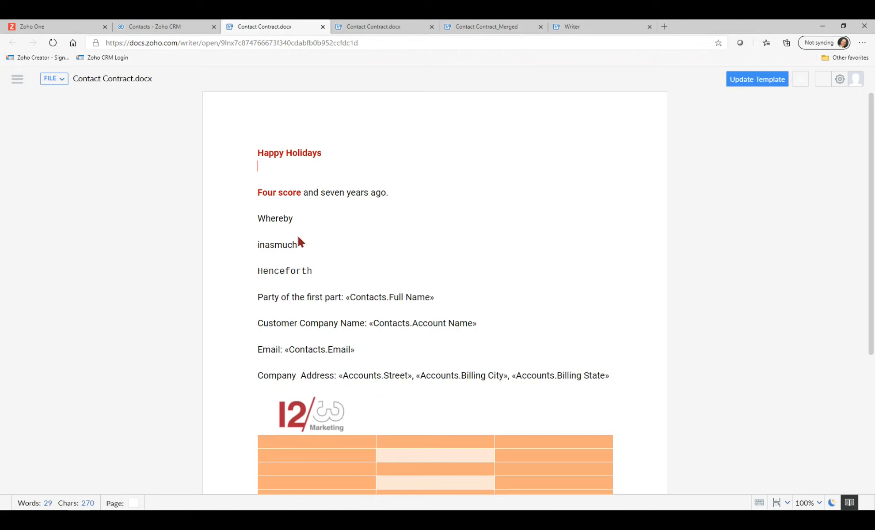
- Run the merge of the Zoho CRM contact records immediately, with the output merged as a new document
scroll(68, 219, down, 3)
scroll(67, 219, up, 3)
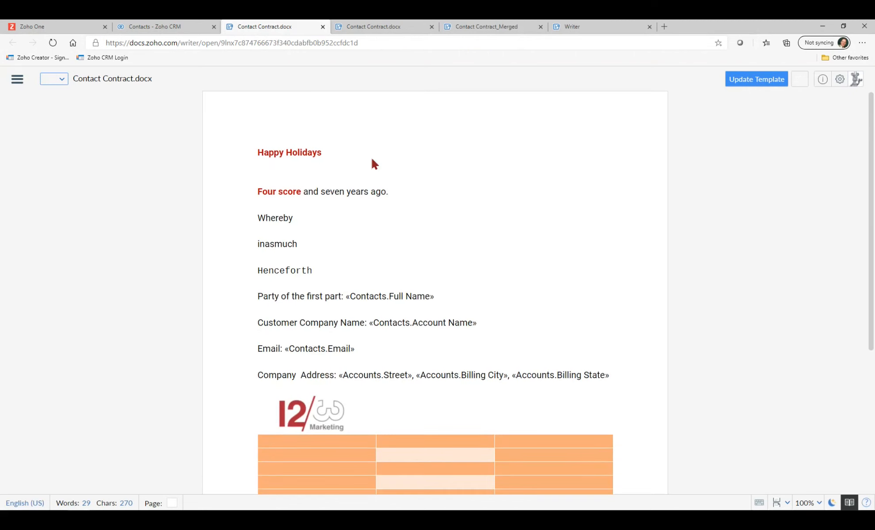
click(17, 81)
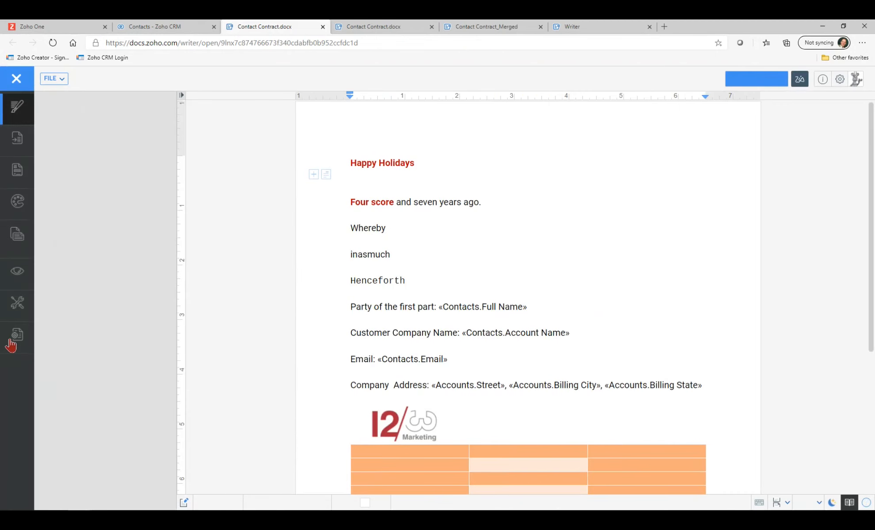
click(18, 341)
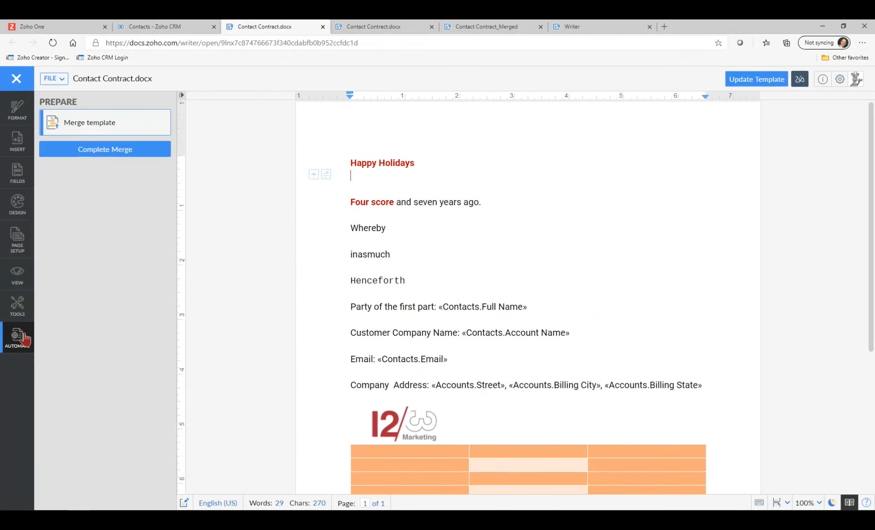
click(108, 149)
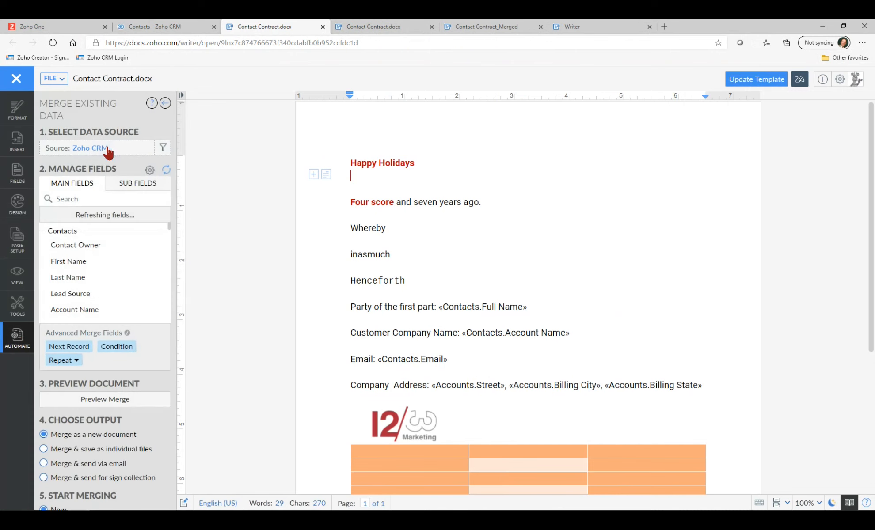
scroll(92, 469, down, 2)
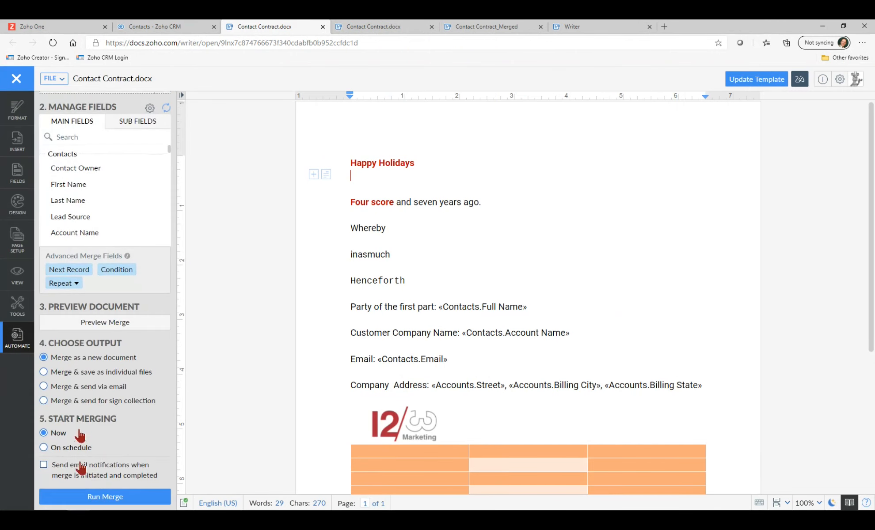
click(103, 497)
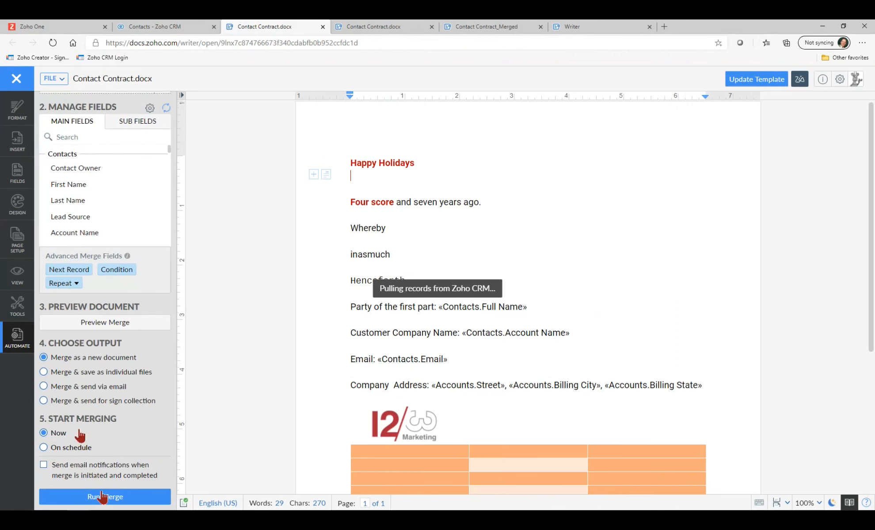
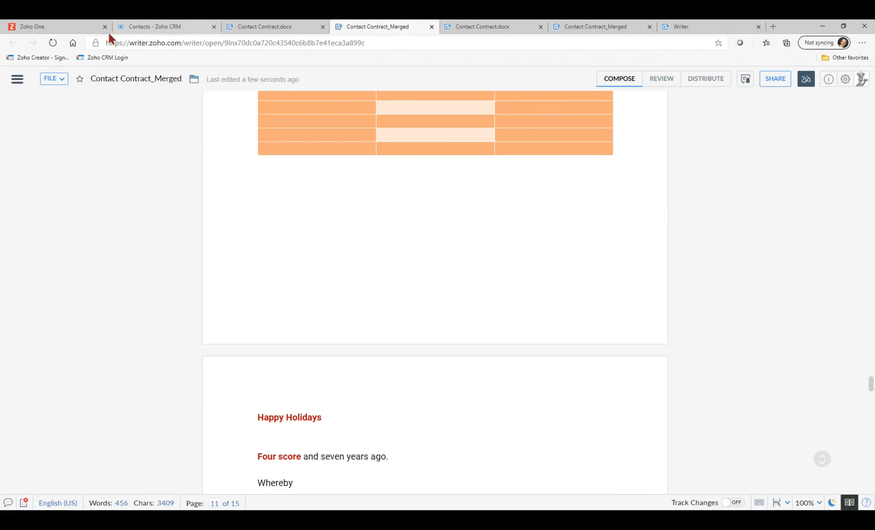
- Switch back to Zoho CRM and show the Mail Merge templates in the Setup area
click(132, 27)
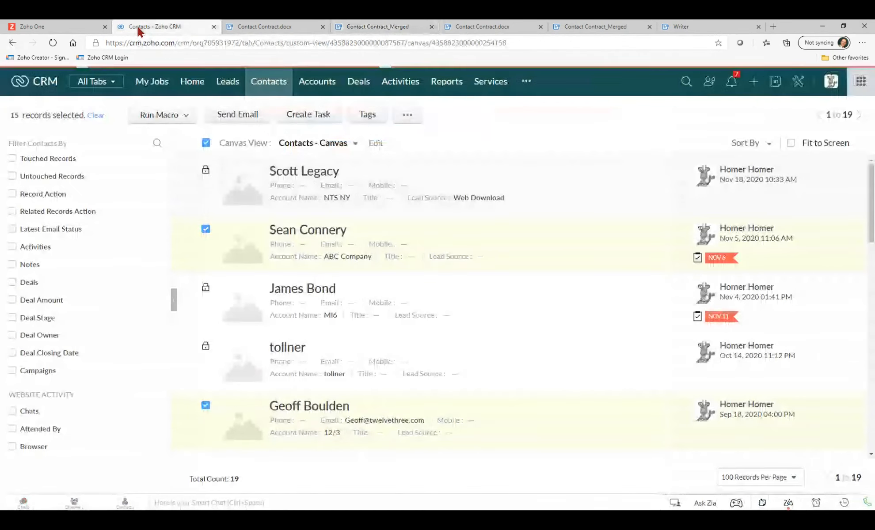
click(799, 85)
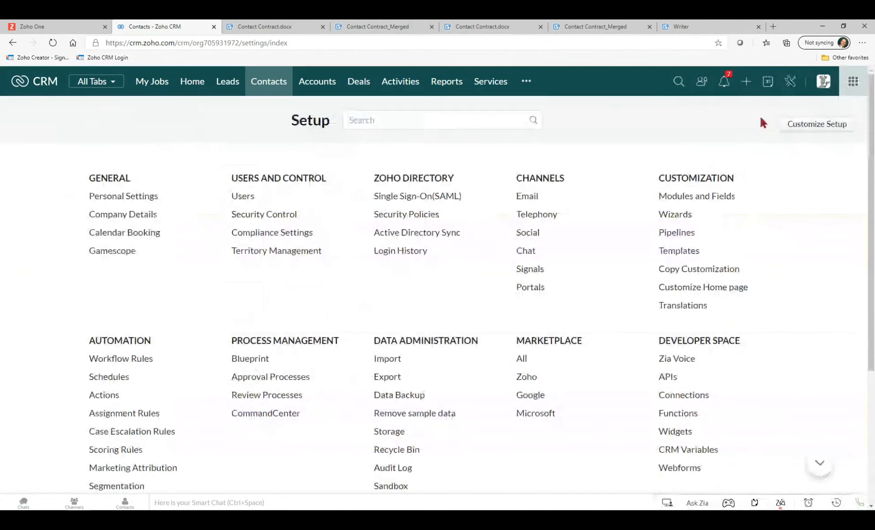
click(673, 255)
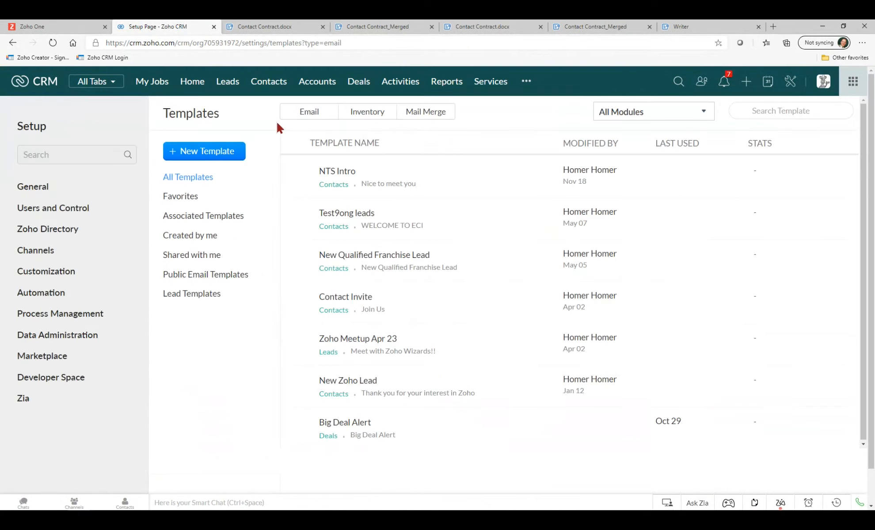
click(434, 116)
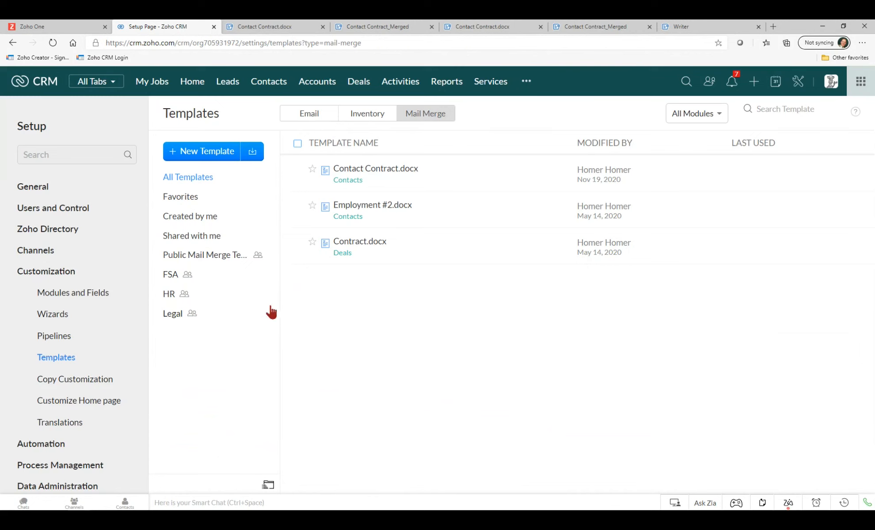
- Examine the Legal template folder's sharing options, including custom sharing with specific users, and leave without saving
click(272, 317)
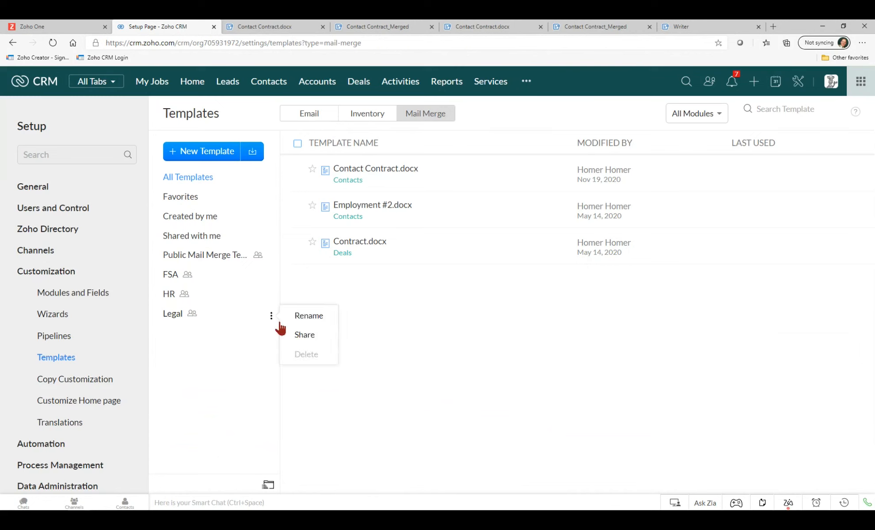
click(303, 336)
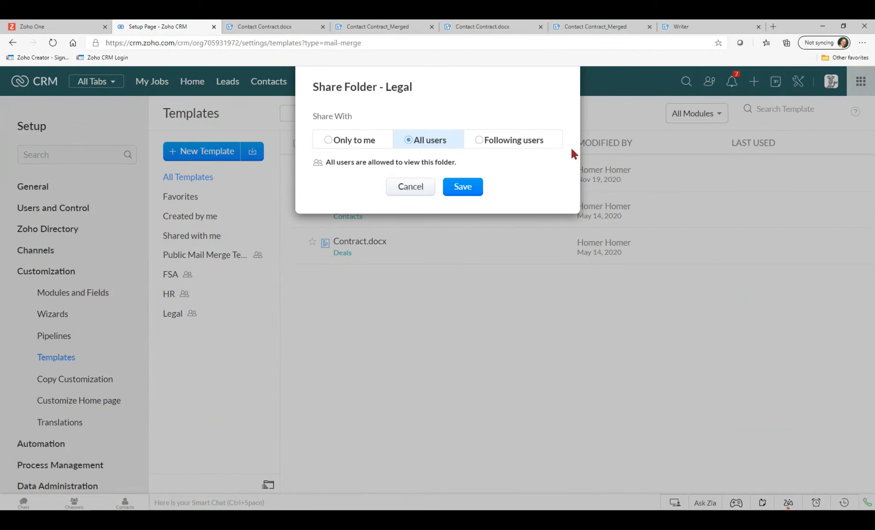
click(479, 140)
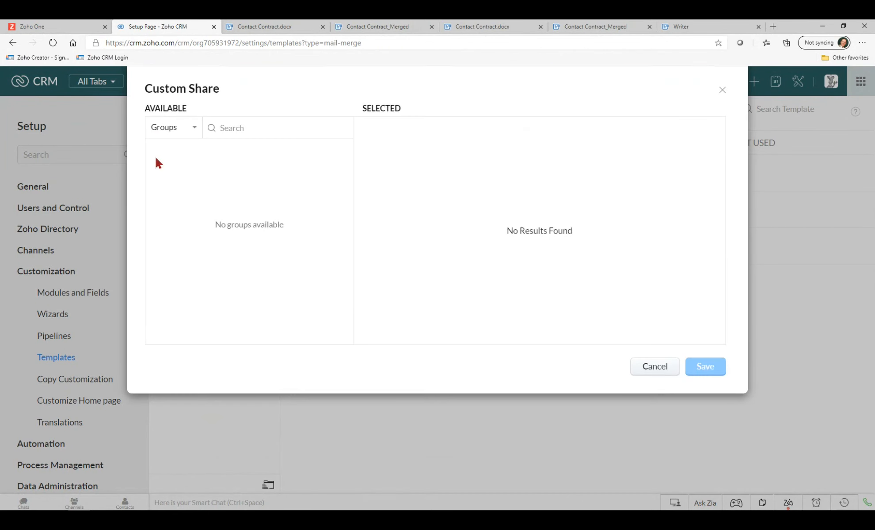
click(178, 130)
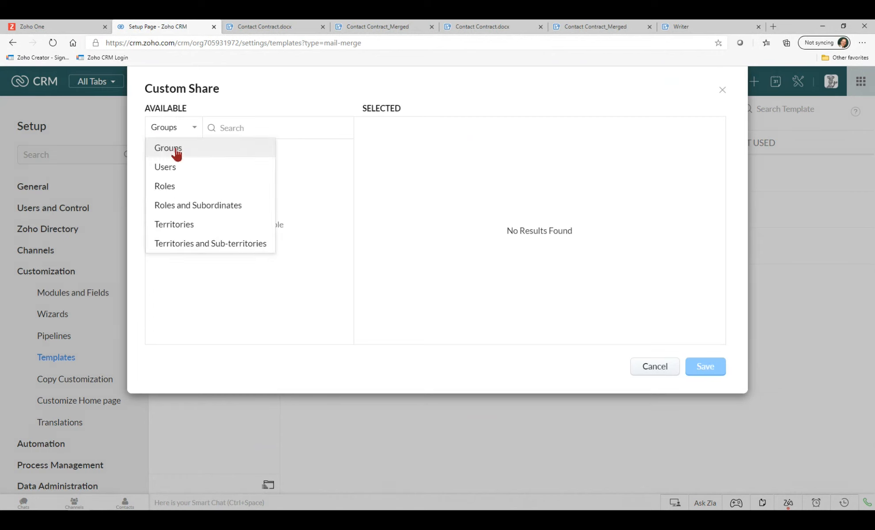
click(174, 171)
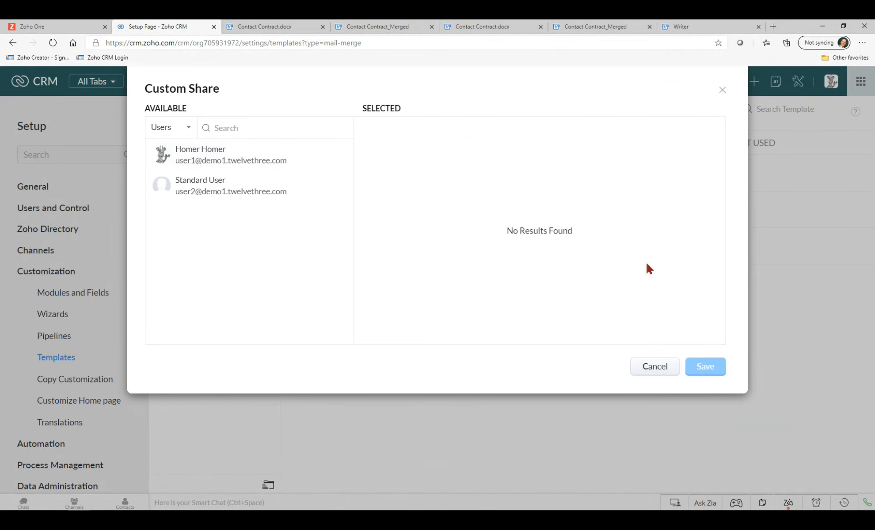
click(656, 370)
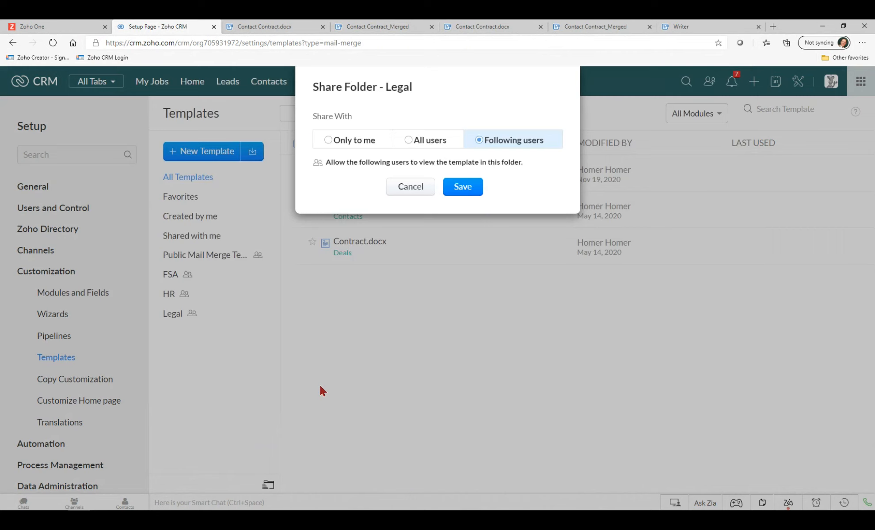
click(404, 189)
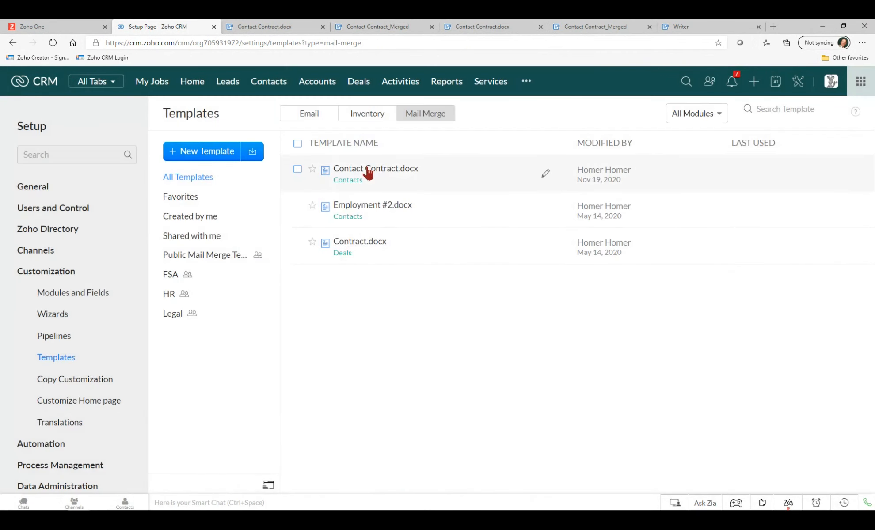
- Open the Contact Contract.docx template for editing and add the line "Party of the second part:?" below the orange table
click(548, 176)
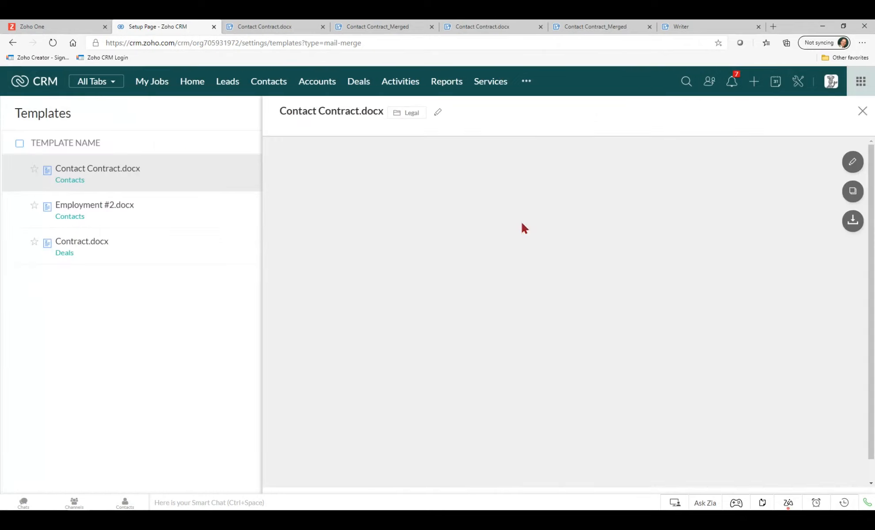
click(854, 164)
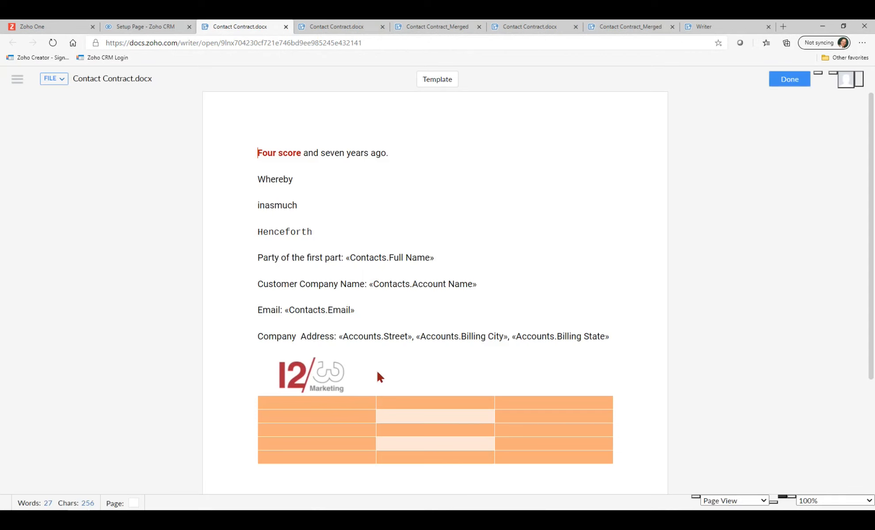
scroll(382, 368, down, 4)
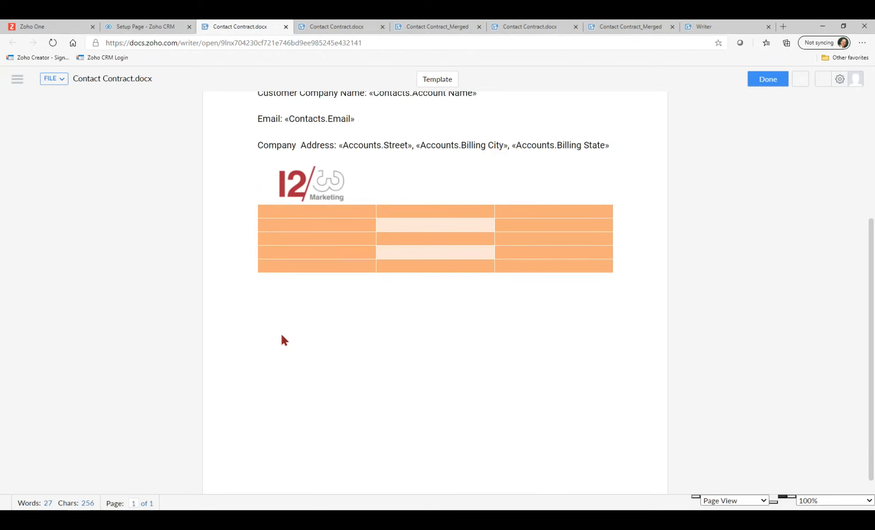
click(334, 305)
text(Part)
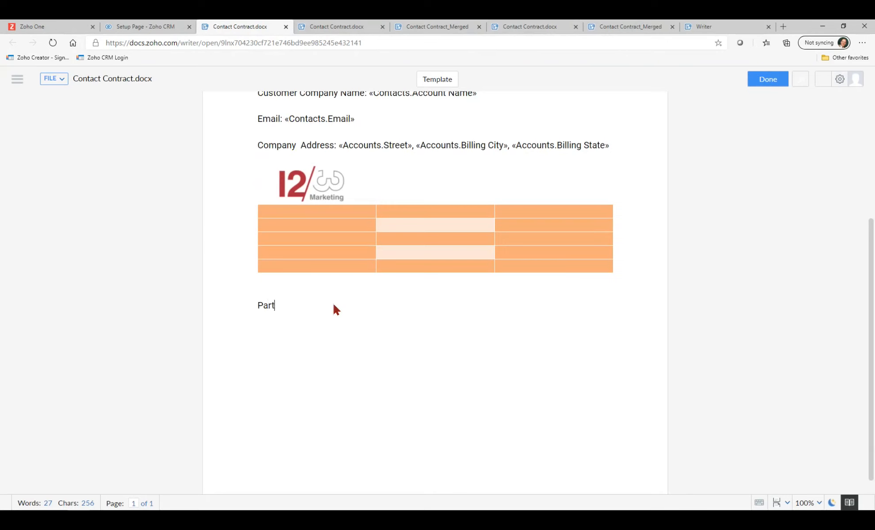
text(y of the second part:?)
- Examine the available Zoho CRM merge fields for the template, from Contacts through Accounts, Vendors and Reporting To to Users
click(17, 79)
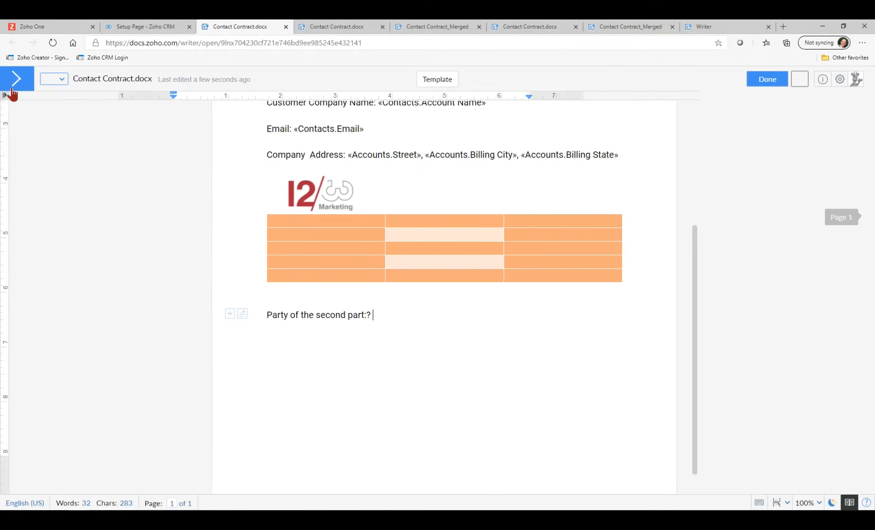
click(18, 340)
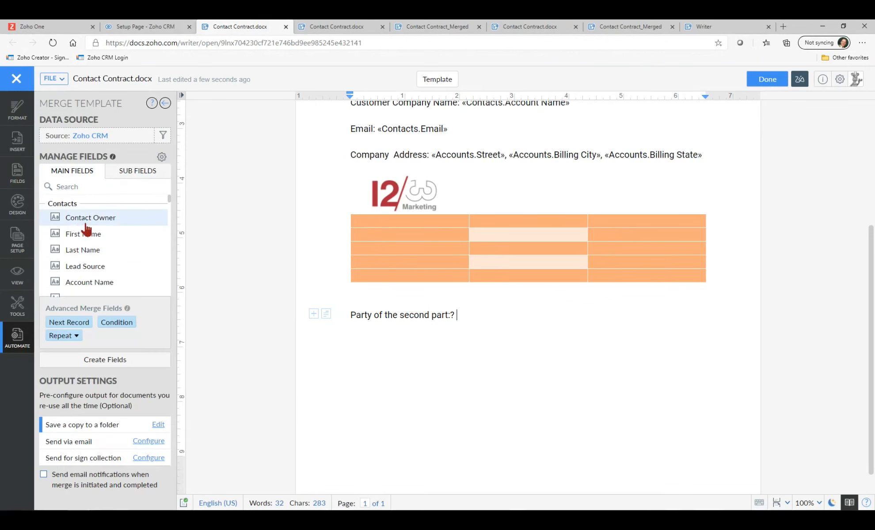
scroll(90, 227, down, 1)
scroll(90, 226, down, 4)
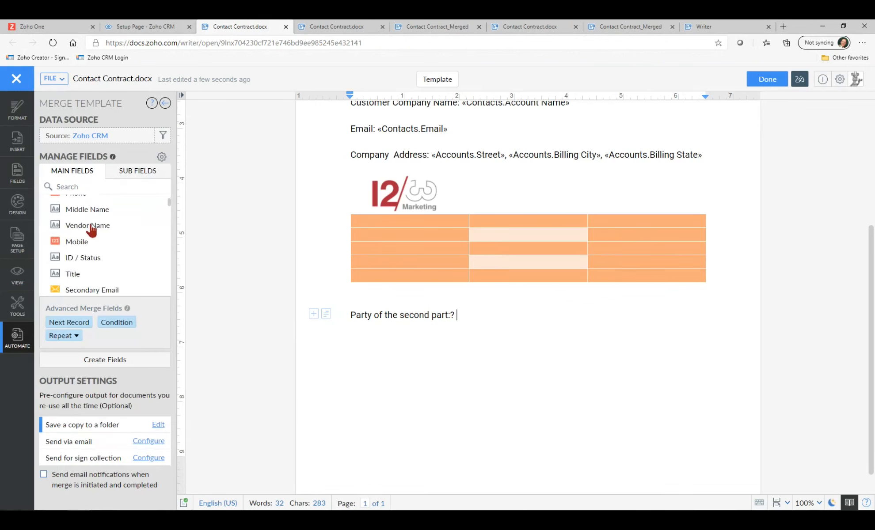
scroll(90, 228, down, 8)
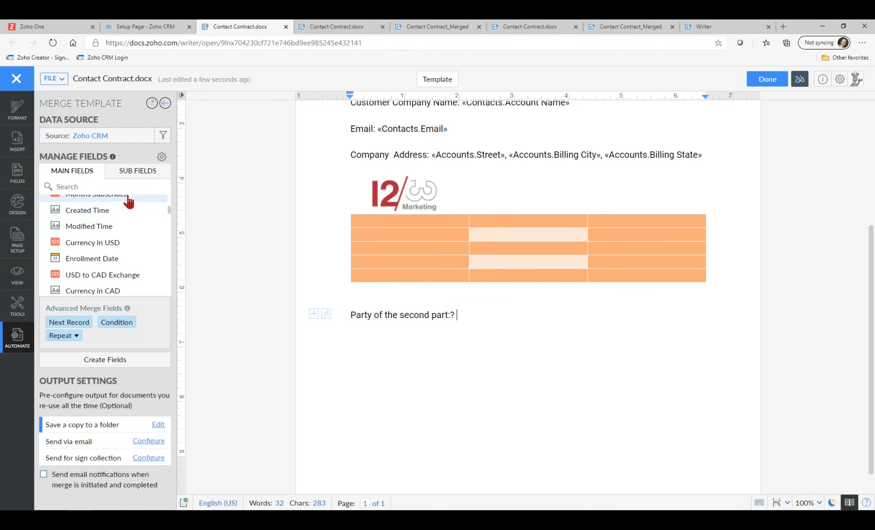
scroll(129, 201, down, 5)
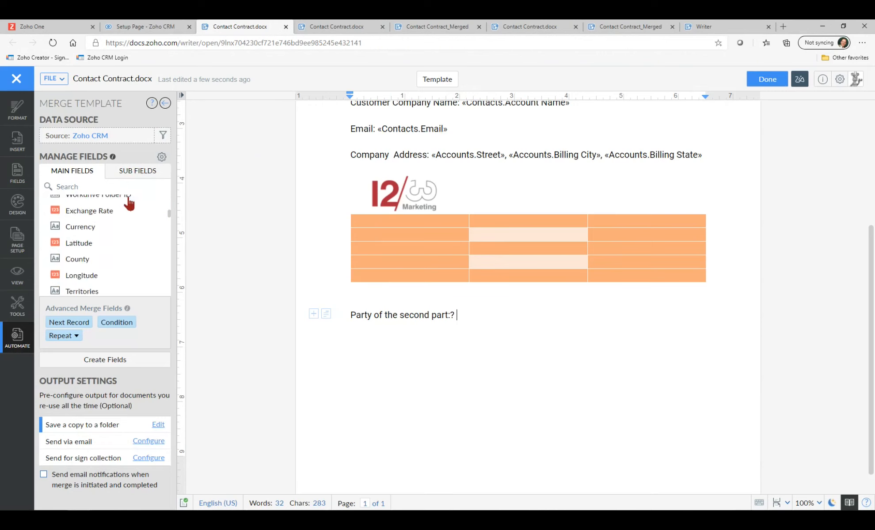
scroll(129, 204, down, 10)
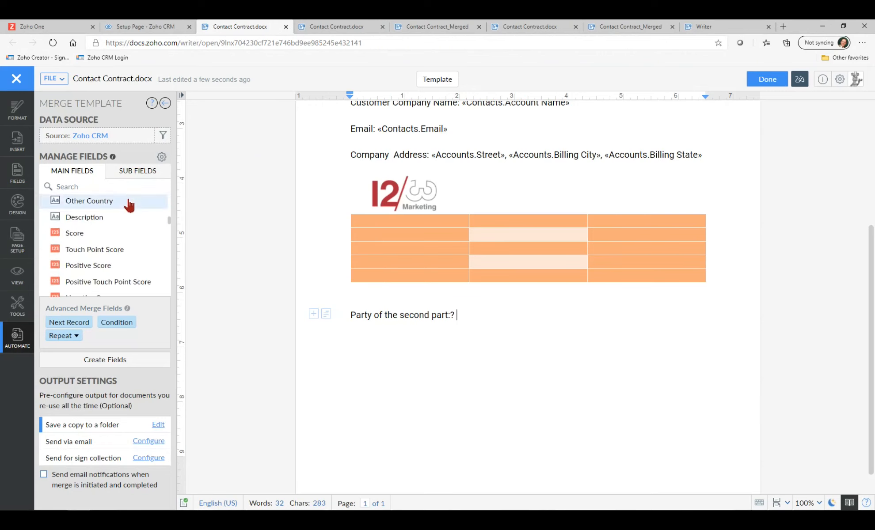
scroll(129, 205, down, 10)
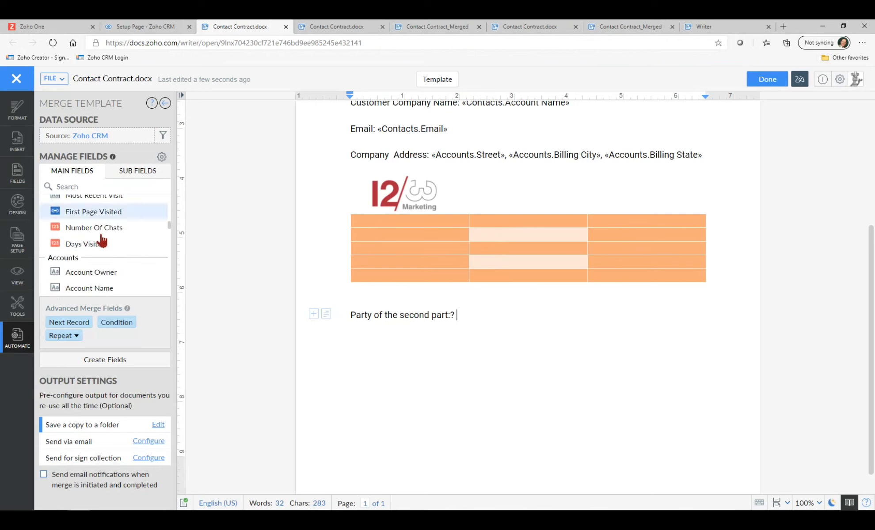
scroll(83, 263, down, 10)
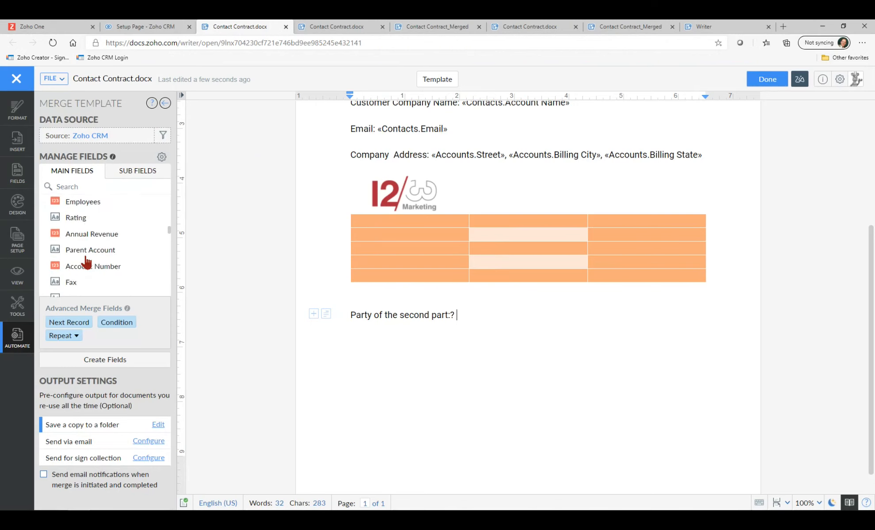
scroll(86, 263, down, 10)
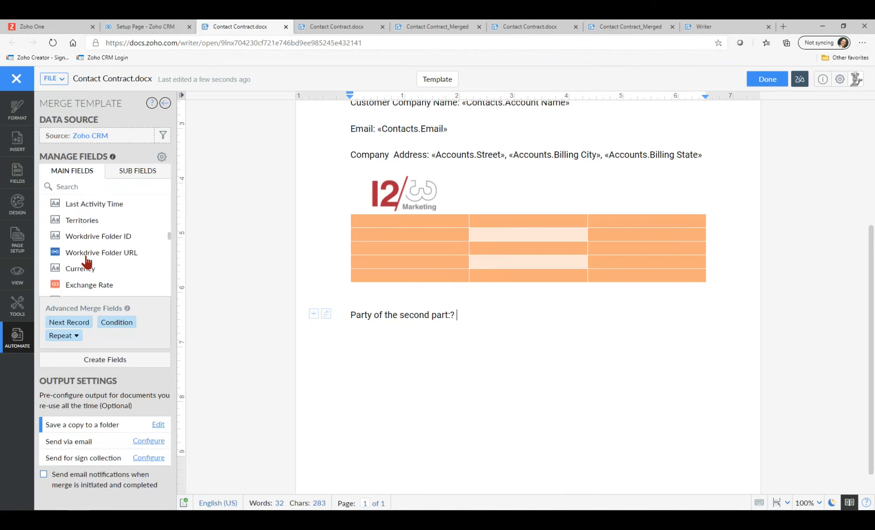
scroll(86, 263, down, 10)
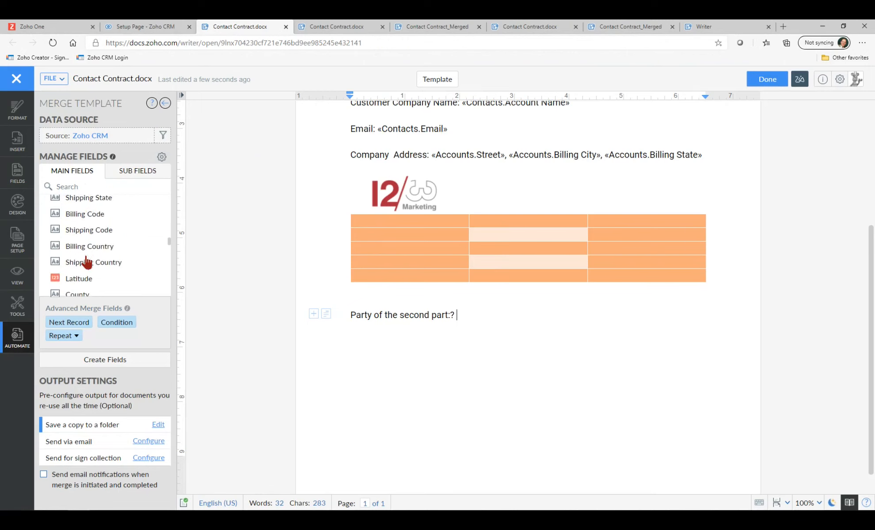
scroll(86, 263, down, 3)
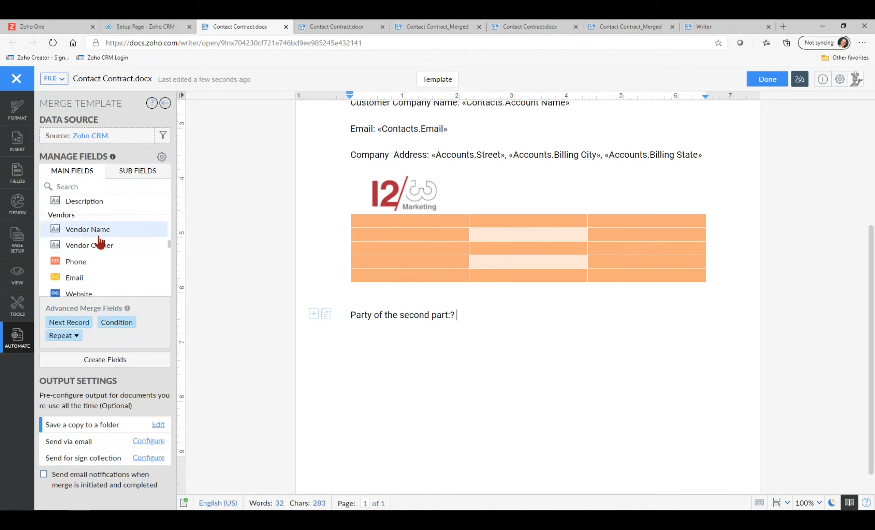
scroll(101, 242, down, 12)
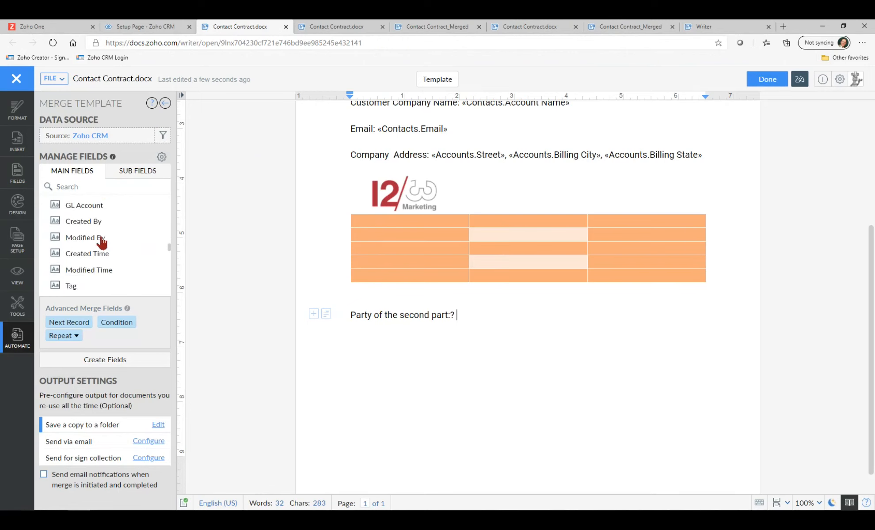
scroll(103, 242, down, 4)
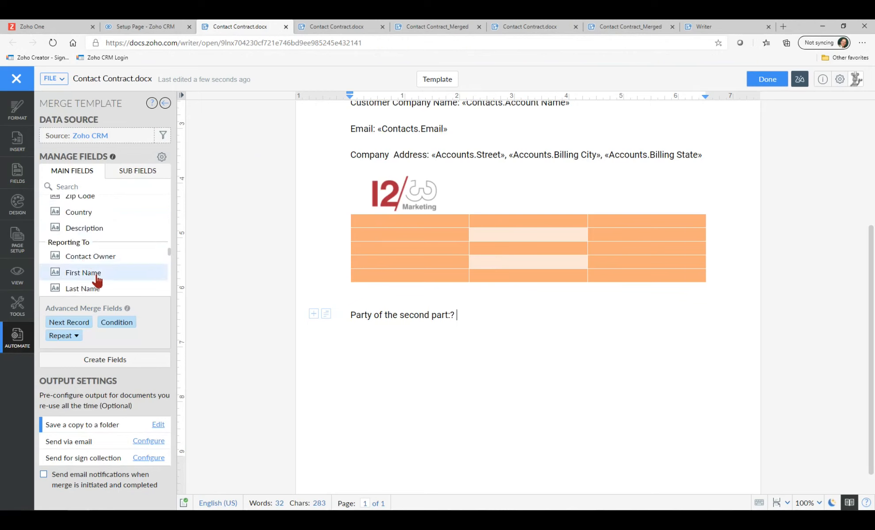
scroll(104, 276, down, 5)
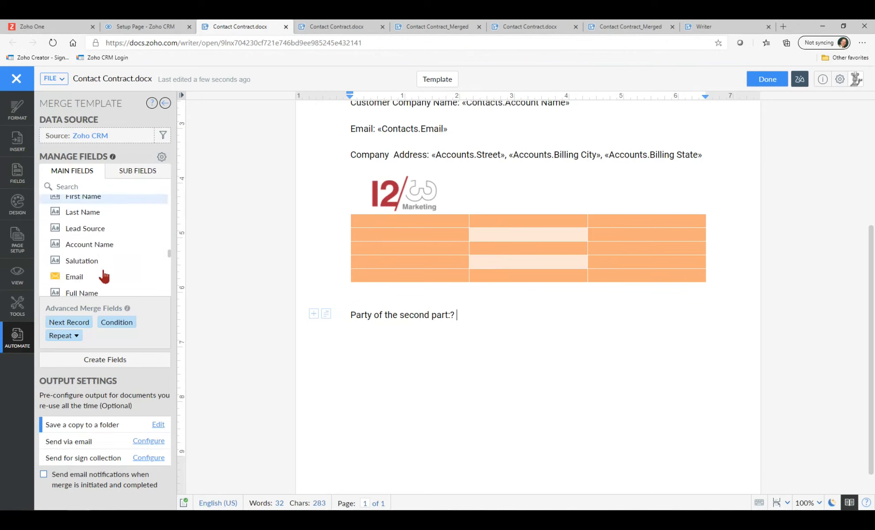
scroll(104, 277, down, 5)
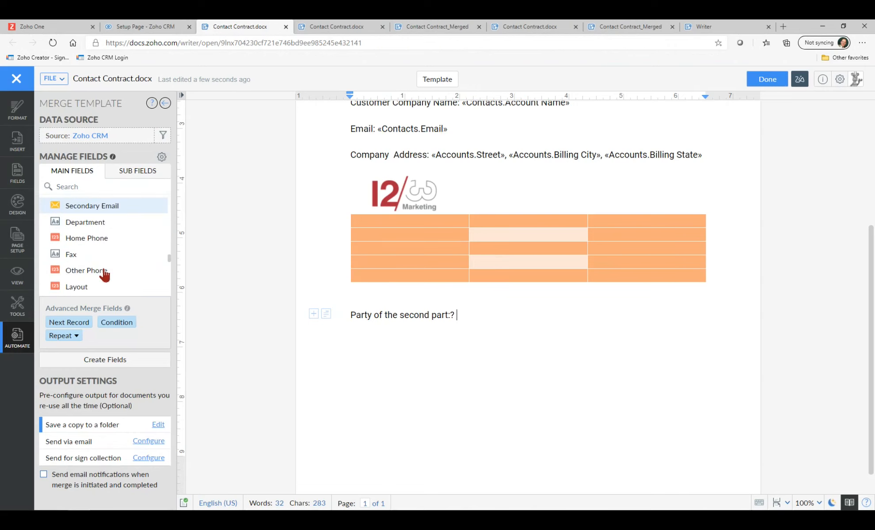
scroll(104, 276, down, 3)
scroll(105, 276, down, 5)
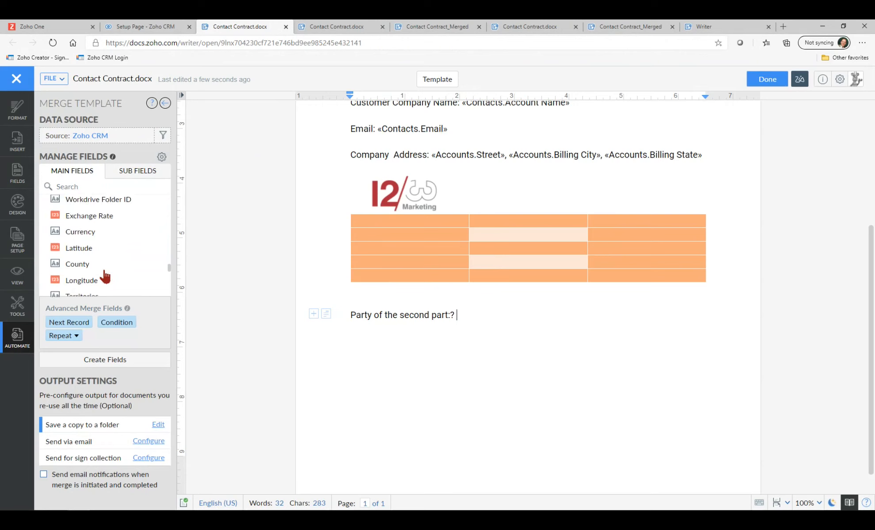
scroll(104, 275, down, 3)
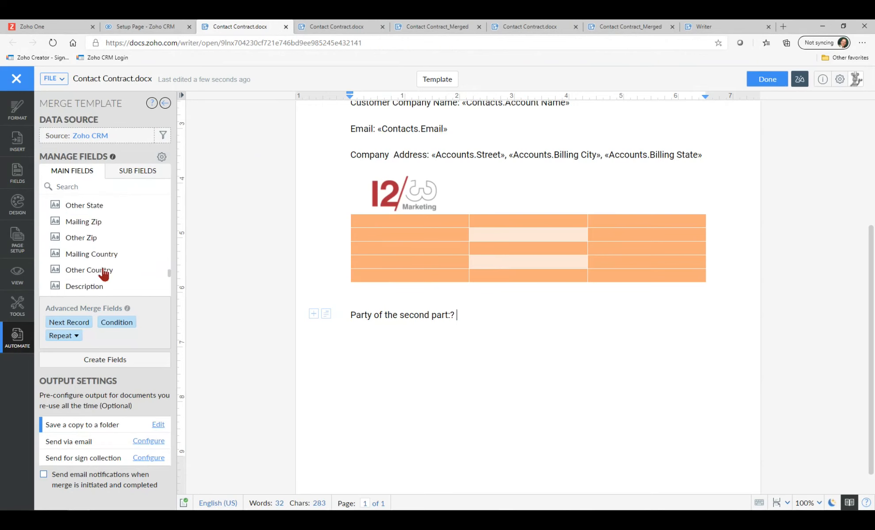
scroll(104, 274, down, 8)
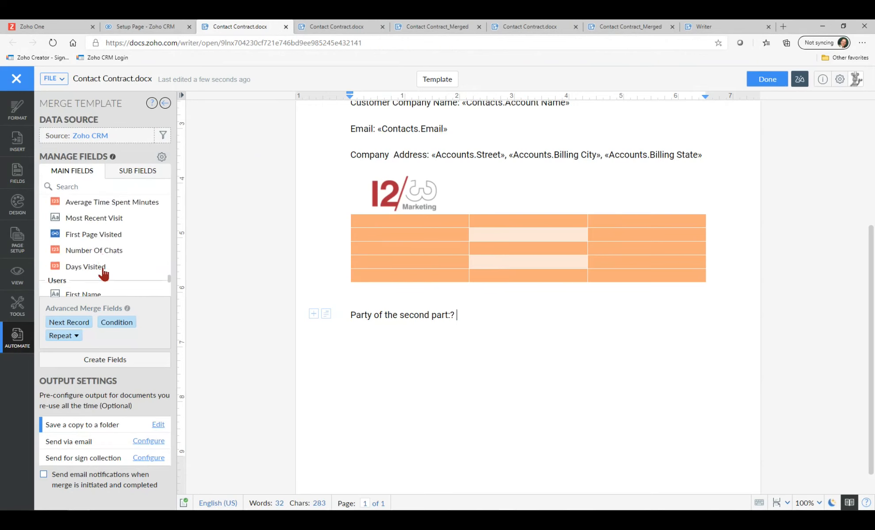
scroll(111, 261, down, 2)
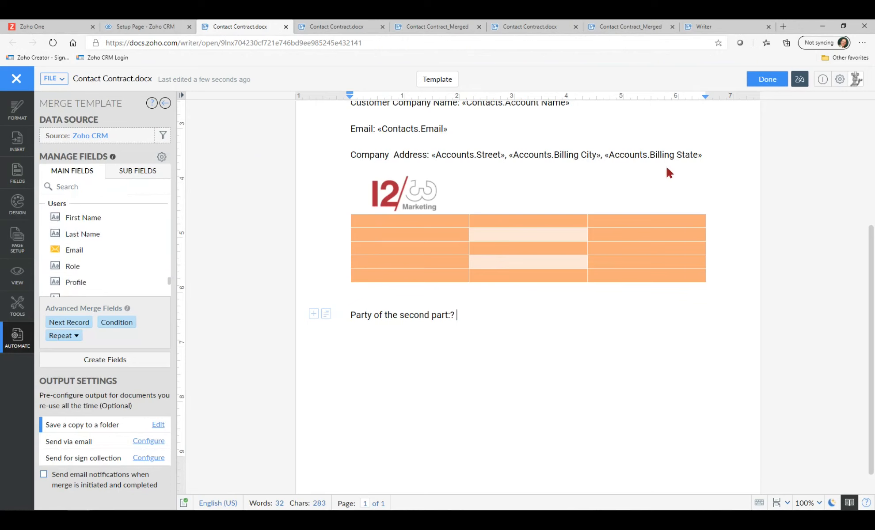
scroll(64, 272, down, 1)
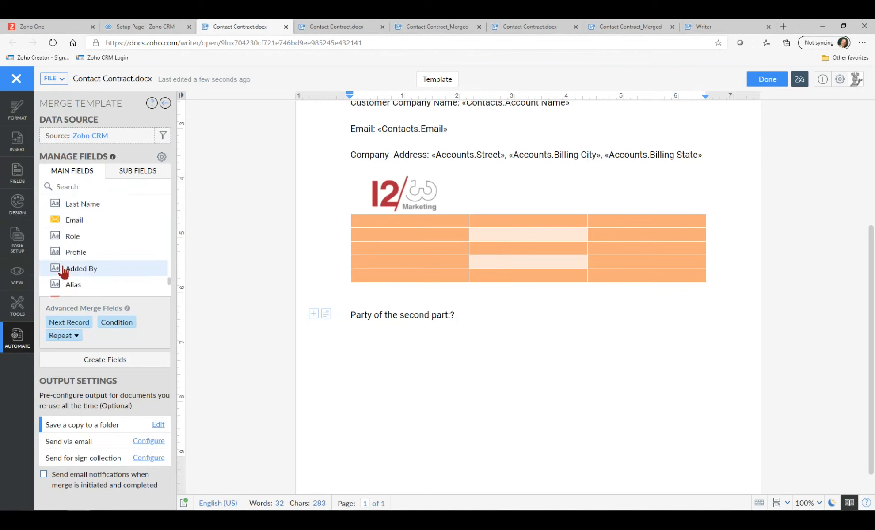
scroll(91, 272, up, 1)
drag(93, 219, 472, 330)
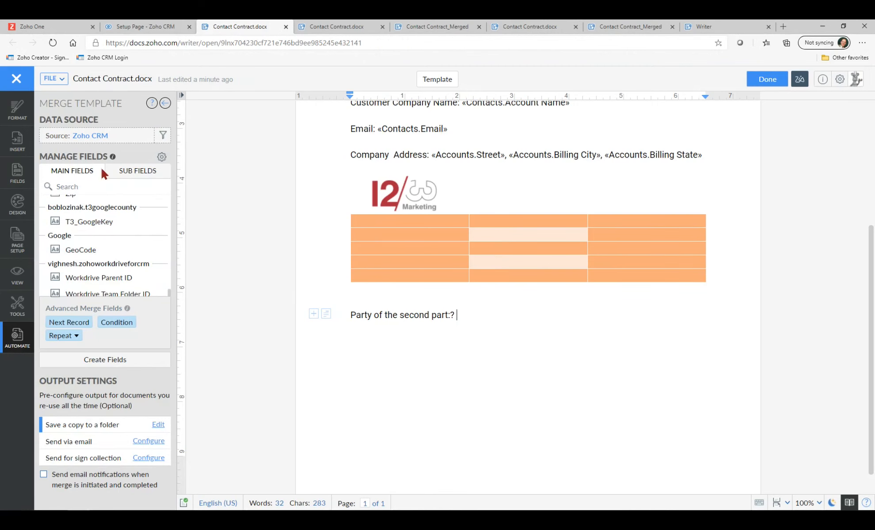
- Search the merge fields for "user" and insert the Users First Name field after "Party of the second part:?"
click(67, 187)
text(user)
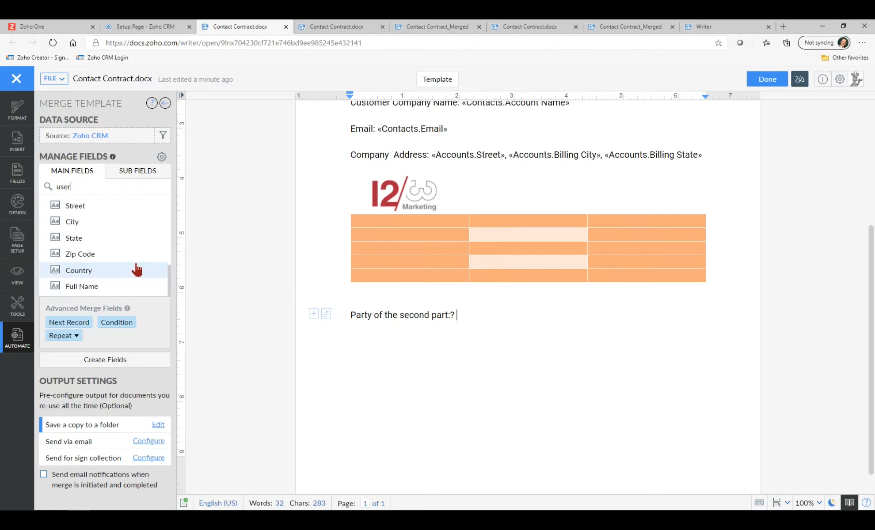
scroll(137, 270, up, 6)
scroll(138, 274, up, 4)
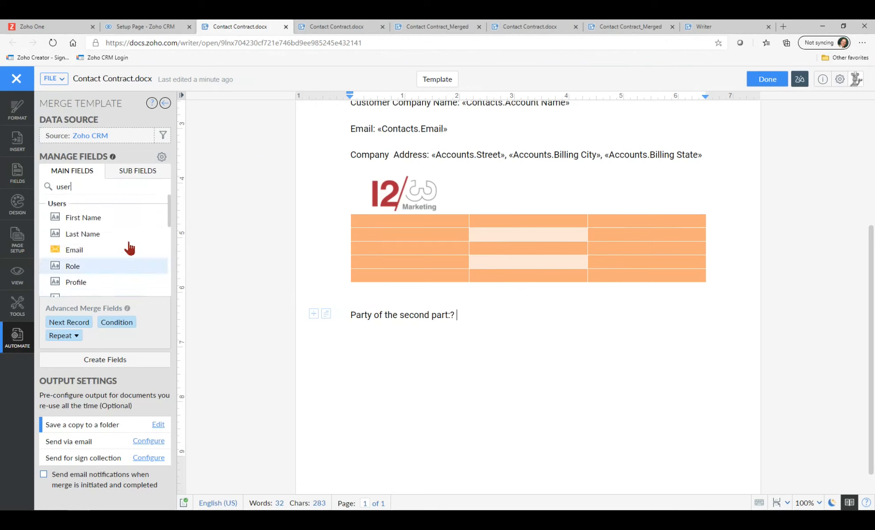
click(108, 219)
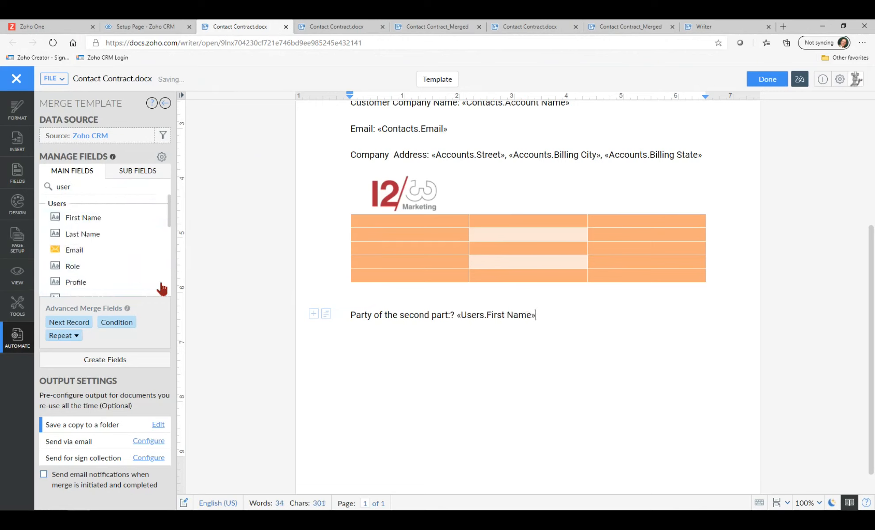
- Look through the remaining Users merge fields and briefly view the help page on advanced merge fields
scroll(67, 254, down, 1)
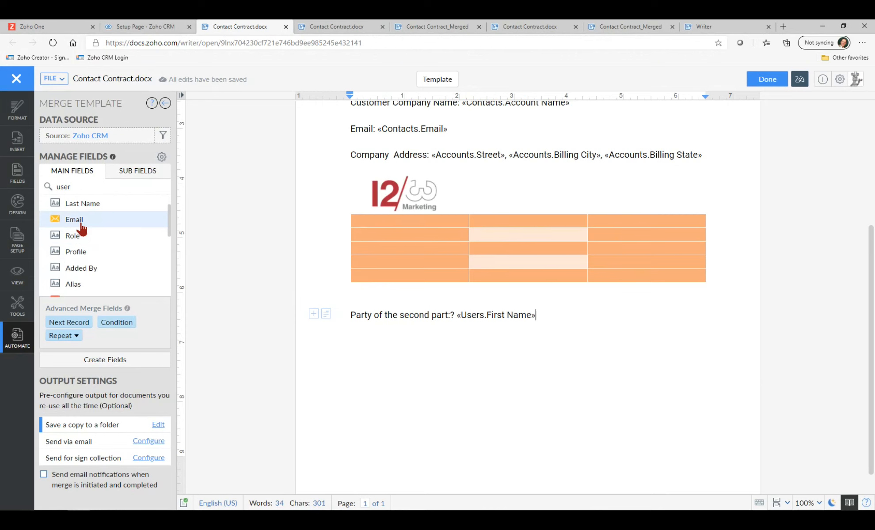
scroll(75, 241, down, 3)
scroll(98, 254, down, 3)
scroll(103, 261, down, 3)
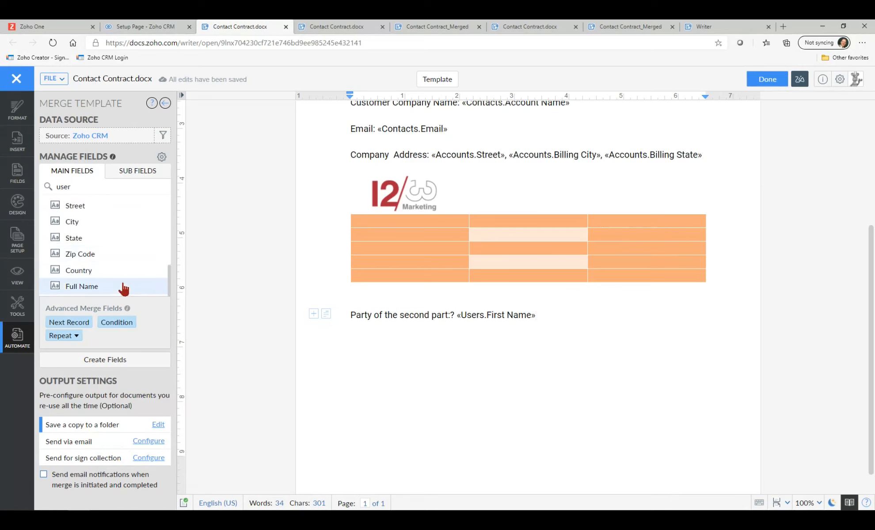
click(127, 309)
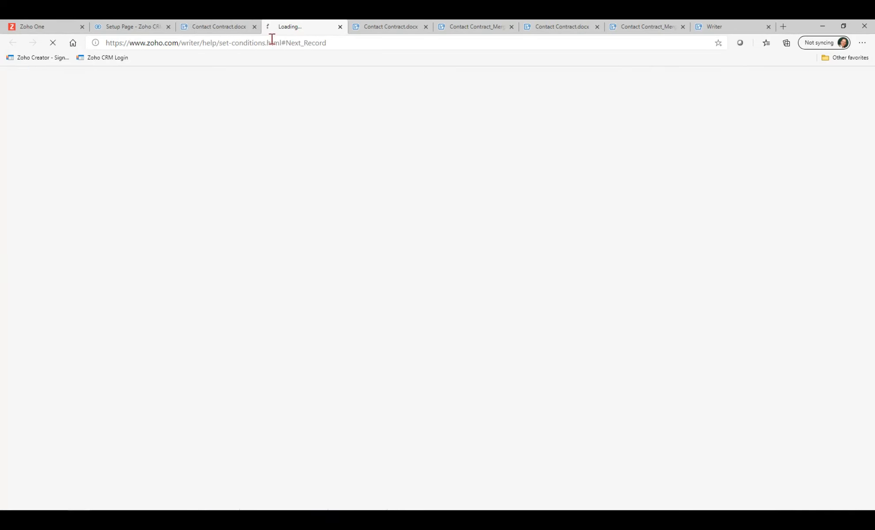
click(340, 27)
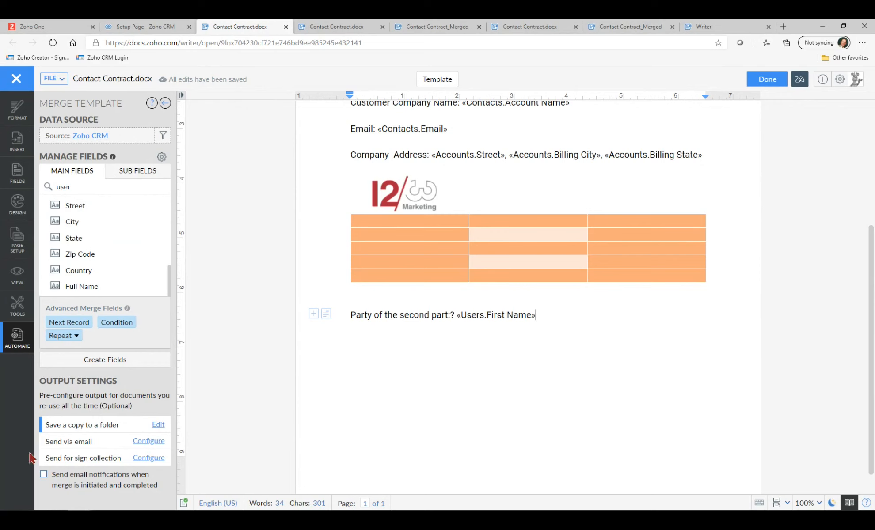
- View the Merge and Sign signer details for sending the template for sign collection, and leave without saving
click(64, 458)
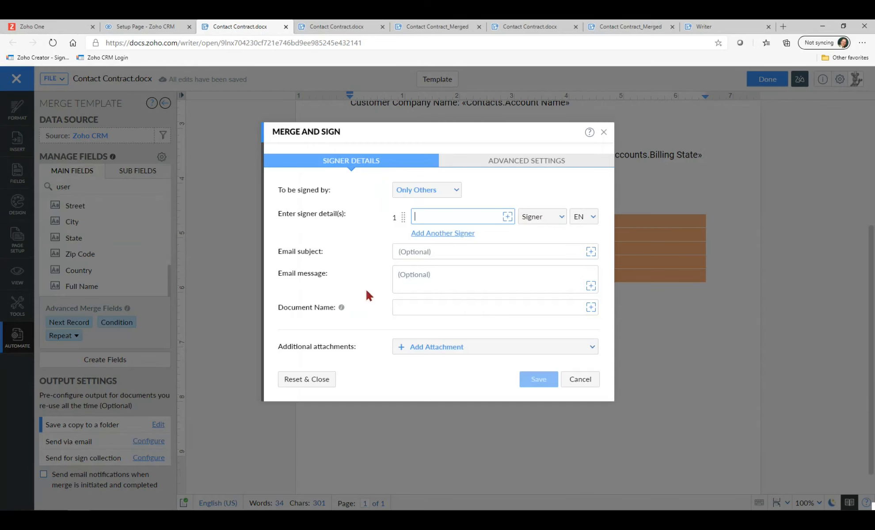
click(581, 381)
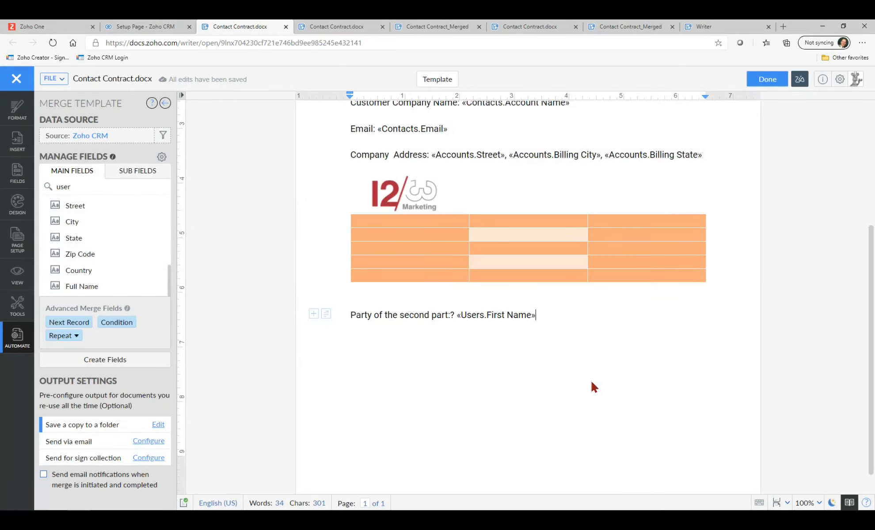